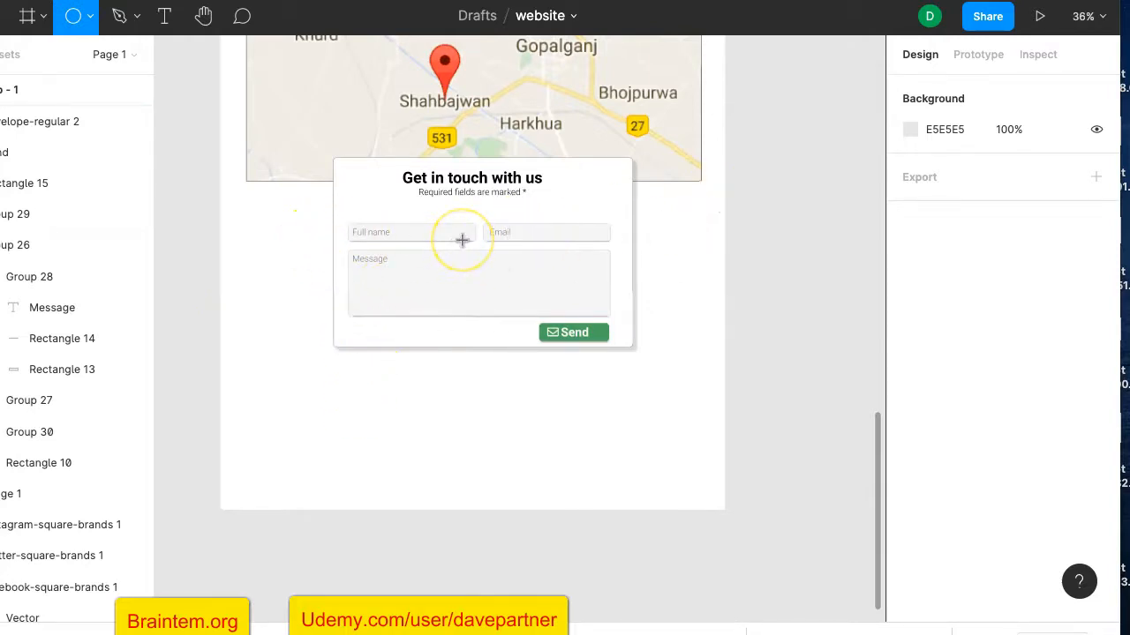
Step: Draw an ellipse about 1003 × 876 over the lower-right part of the contact section and fill it with red F14141
mouse_move(462, 240)
mouse_down()
mouse_move(679, 465)
mouse_move(771, 539)
mouse_move(814, 548)
mouse_up()
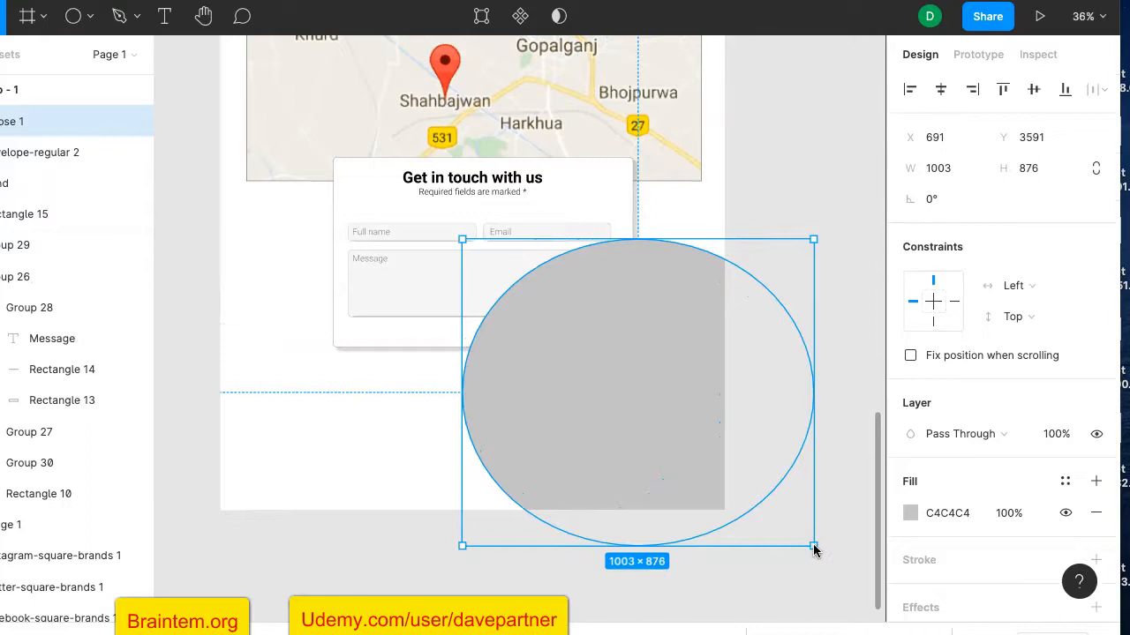
scroll(948, 437, down, 2)
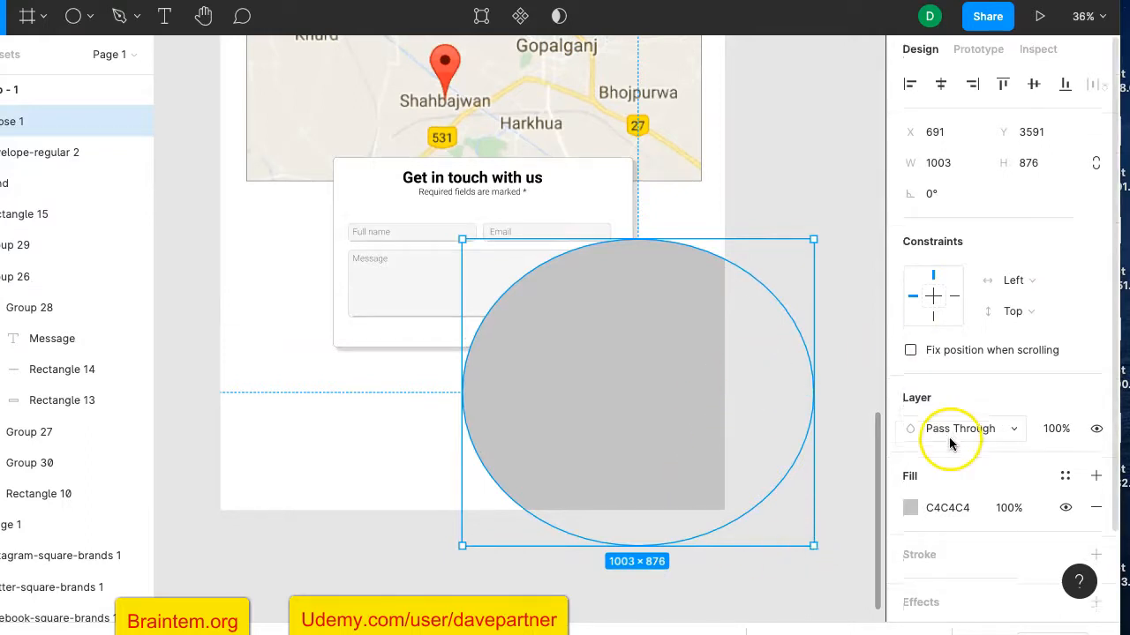
click(910, 418)
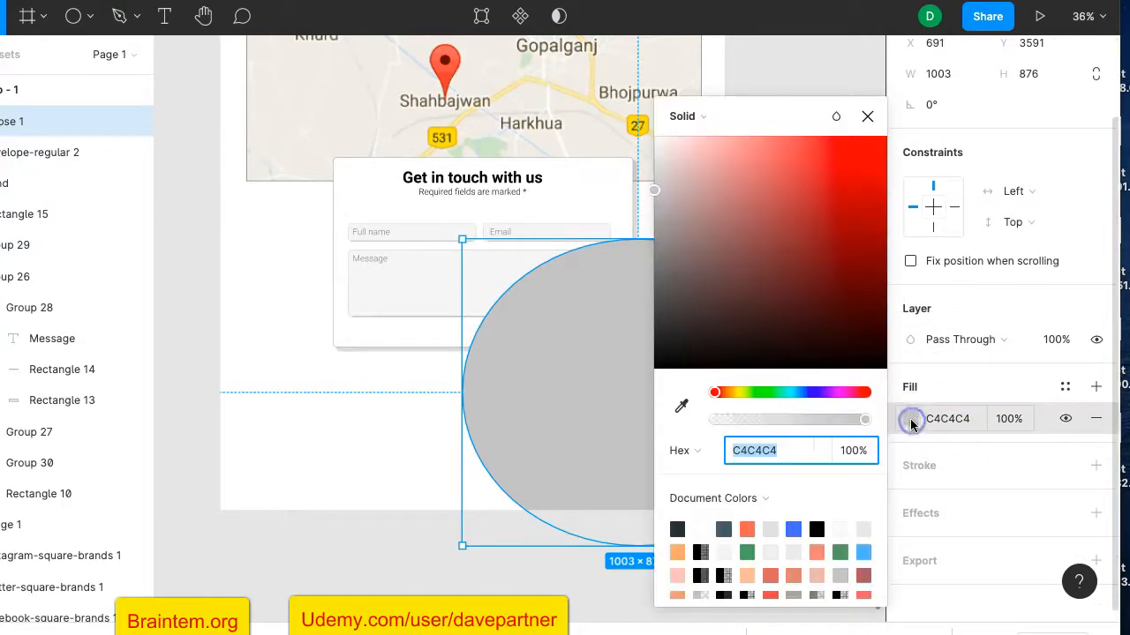
click(777, 241)
click(800, 162)
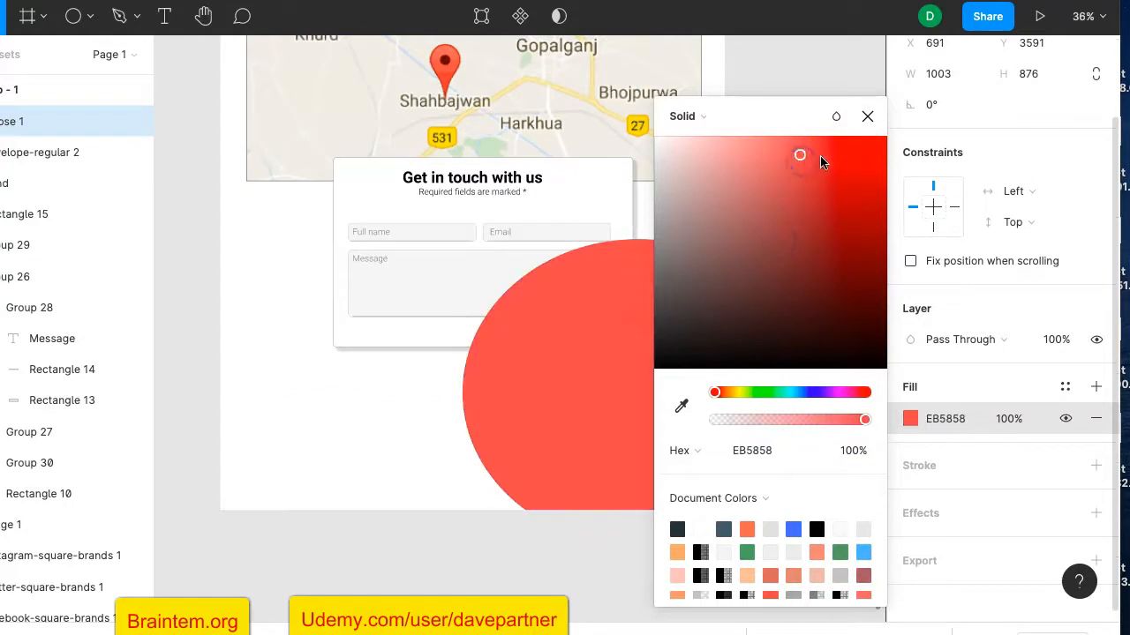
click(823, 155)
Step: Change the ellipse's fill to a linear gradient fading diagonally from red beyond its lower right to transparent above its upper left
click(700, 118)
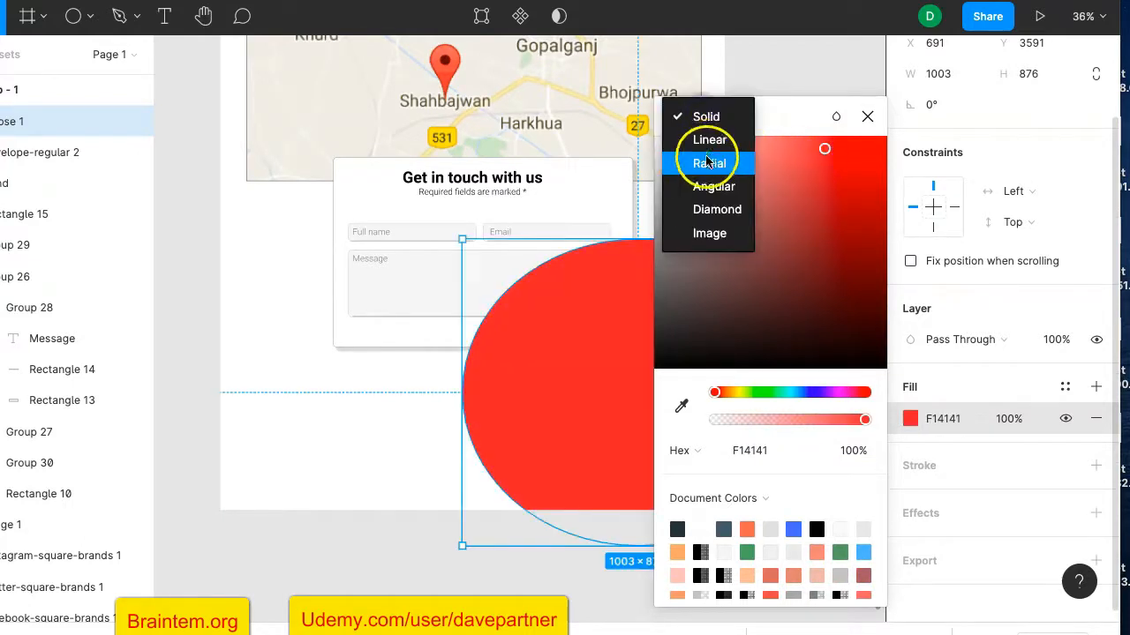
click(705, 139)
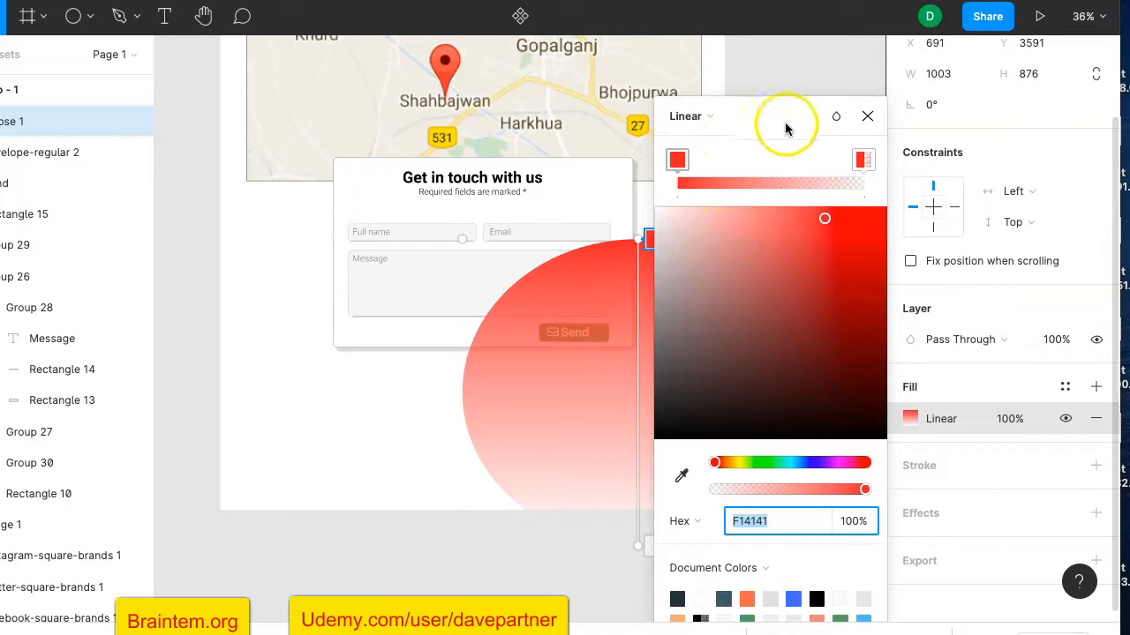
scroll(393, 403, right, 5)
scroll(393, 403, down, 2)
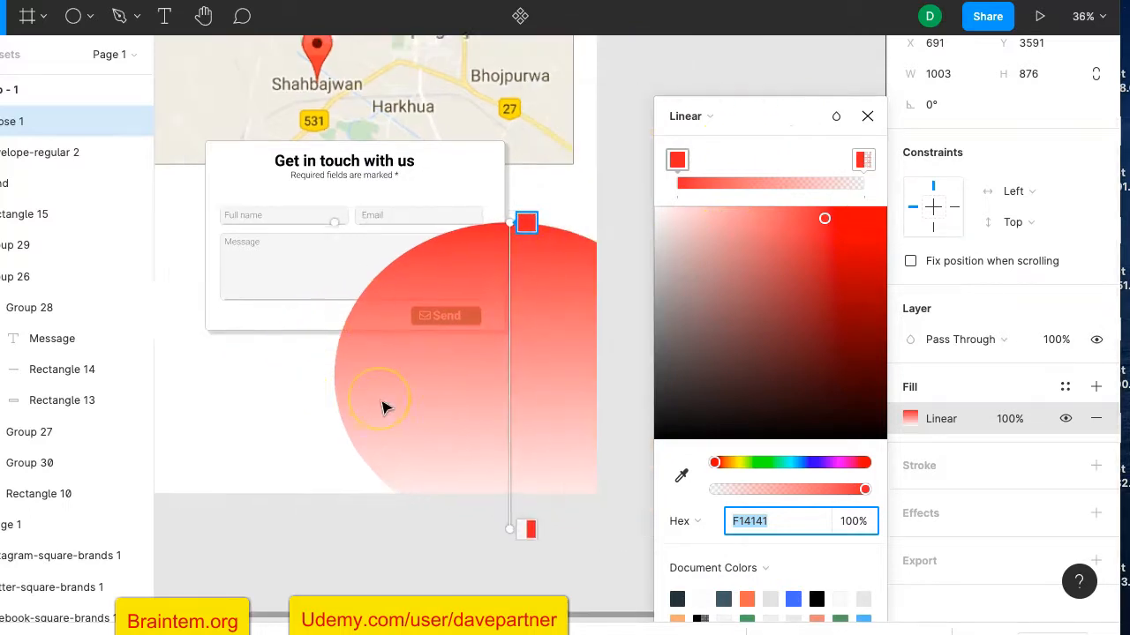
drag(443, 499, 335, 120)
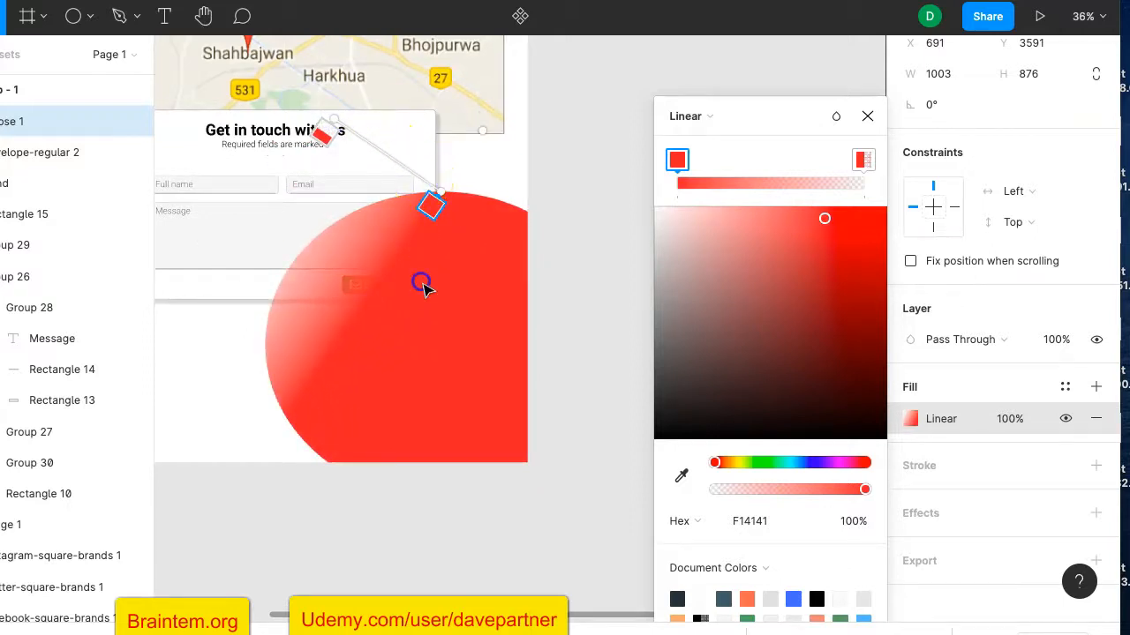
drag(432, 204, 635, 354)
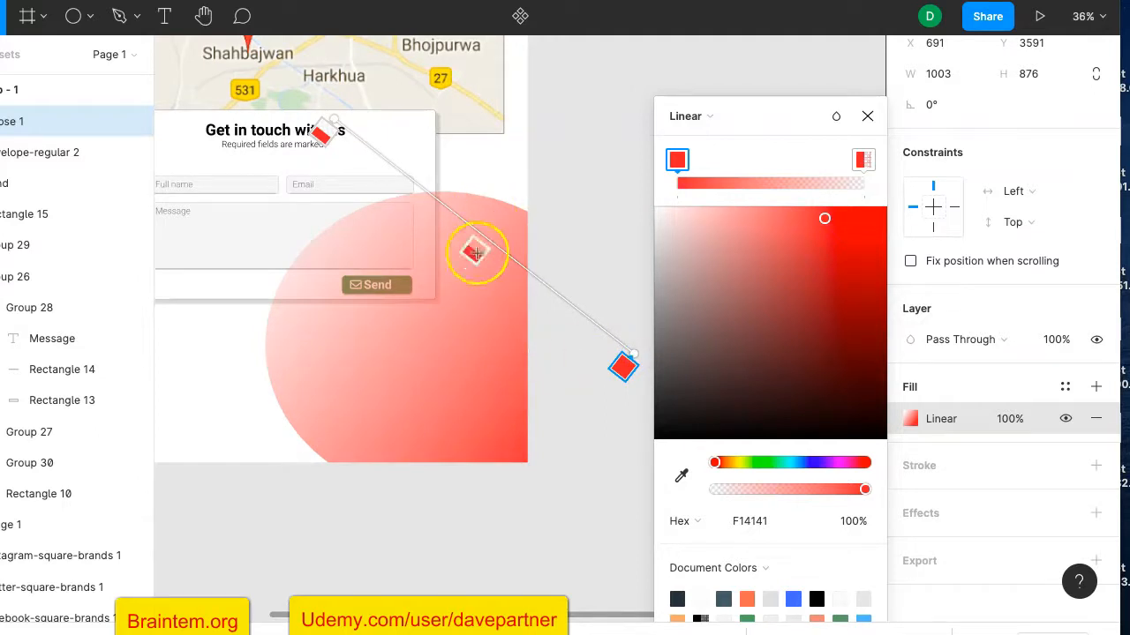
Step: Stretch the ellipse to a height of about 1079 and shift it right to about X 871, partly outside the page
click(462, 296)
drag(542, 190, 723, 334)
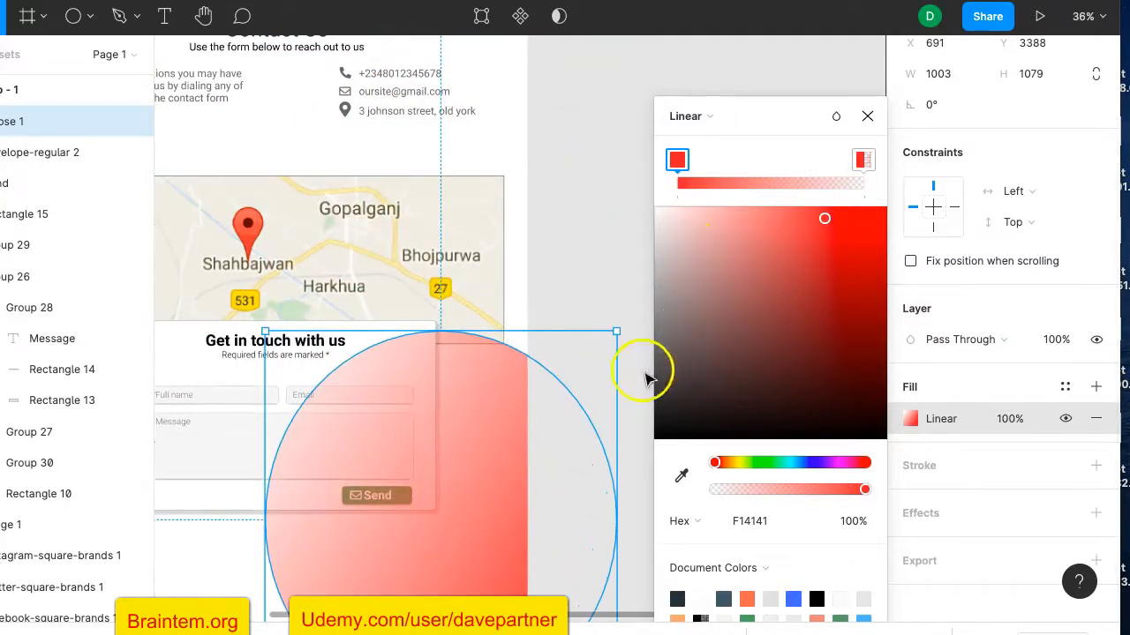
drag(568, 434, 624, 434)
scroll(660, 295, down, 3)
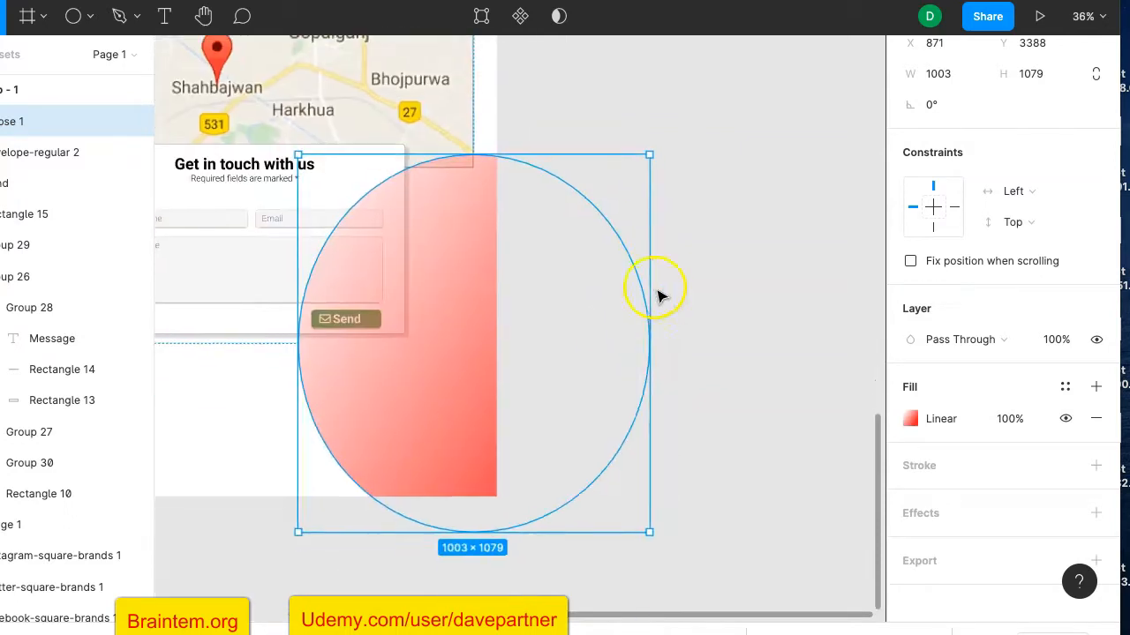
Step: Send the gradient ellipse to the back so it lies behind the contact form and the map
right_click(433, 385)
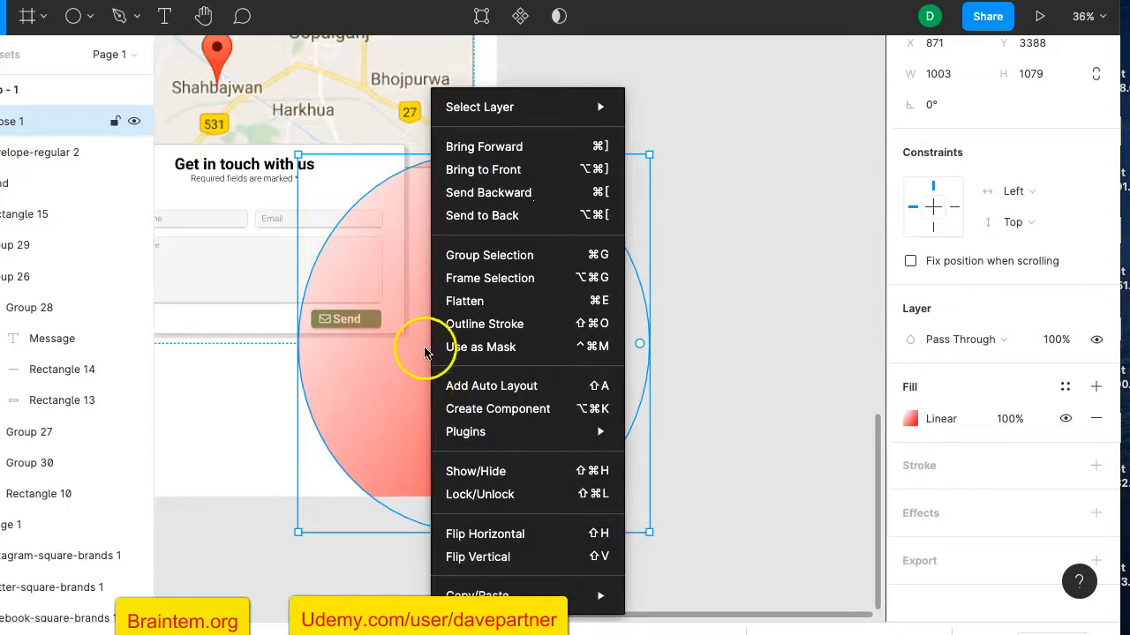
click(499, 194)
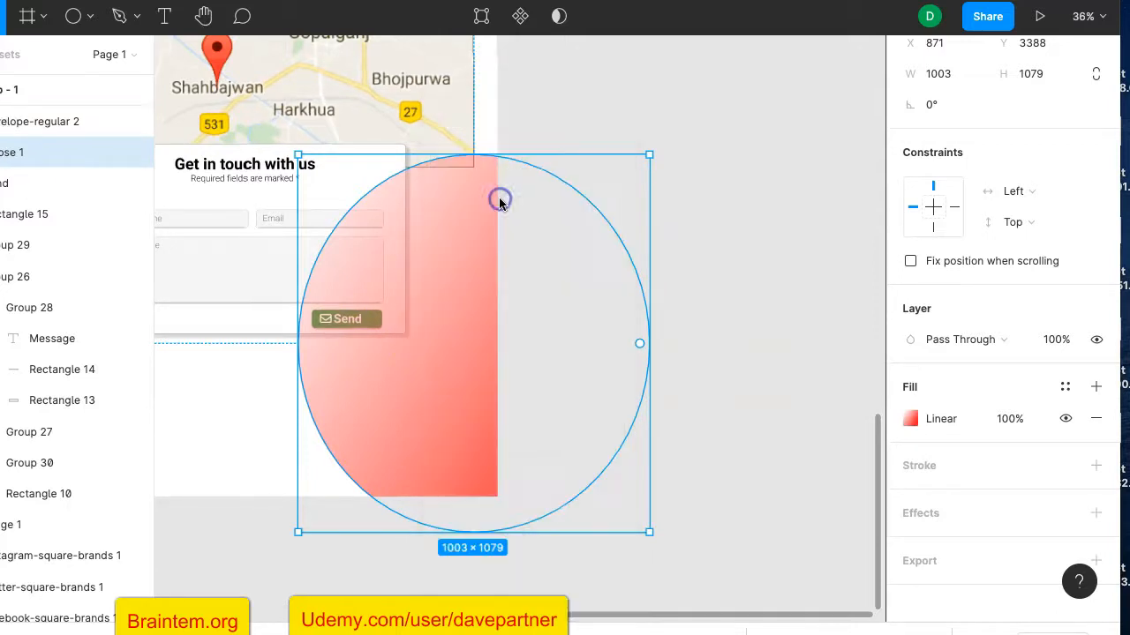
right_click(451, 292)
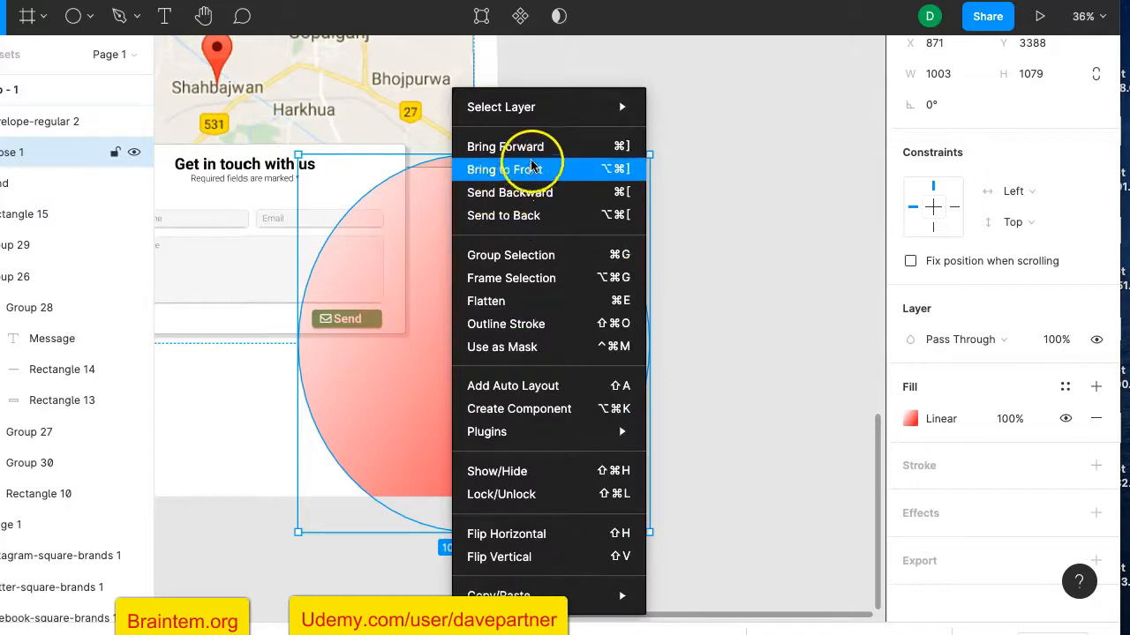
click(530, 215)
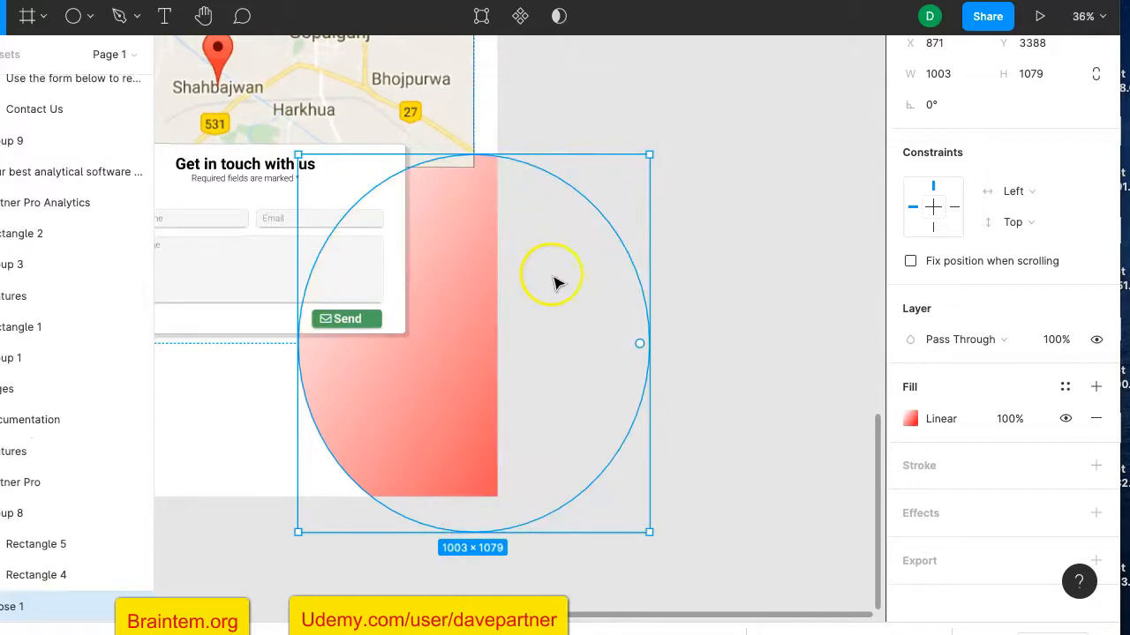
click(703, 305)
scroll(706, 306, left, 5)
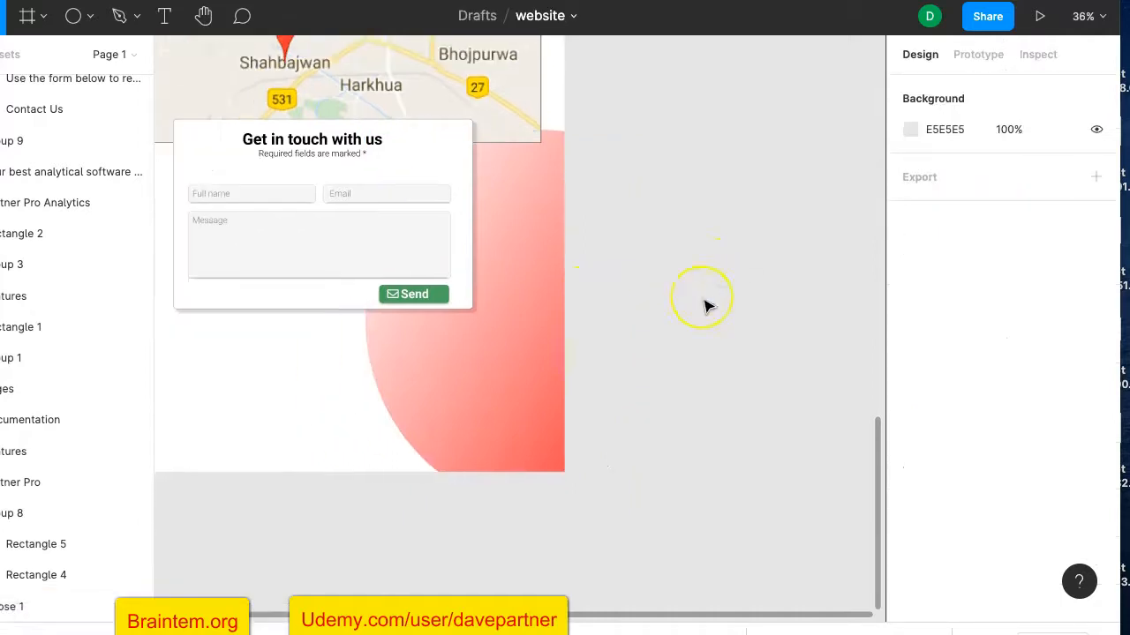
scroll(705, 304, left, 2)
Step: Duplicate the gradient ellipse and move the copy down and left, below the contact form across the page's lower edge
click(653, 378)
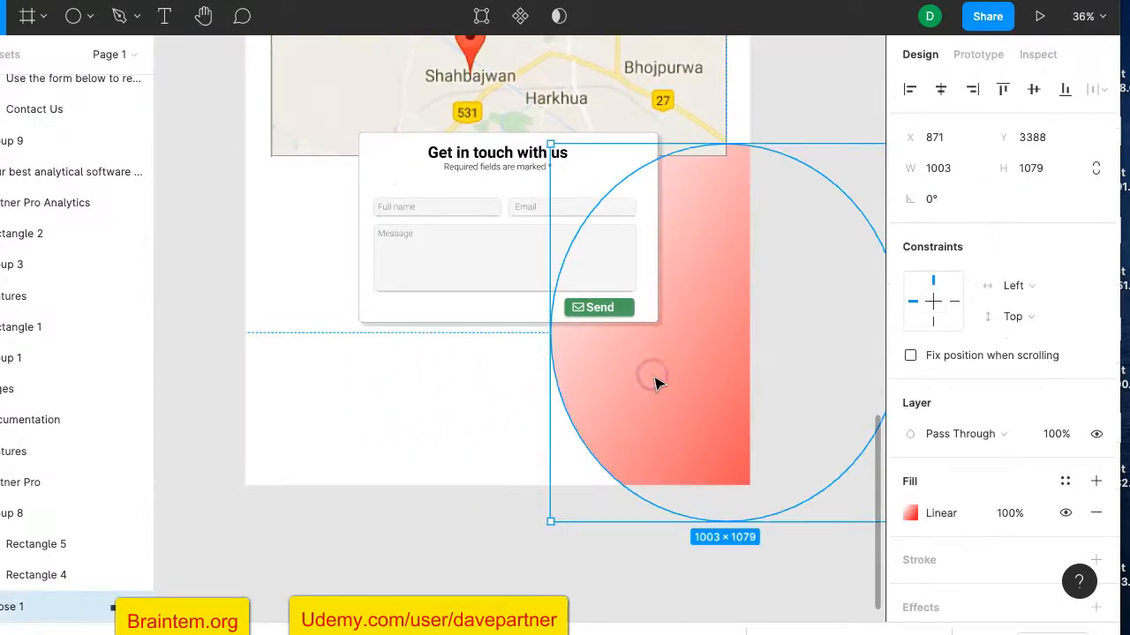
scroll(653, 397, right, 2)
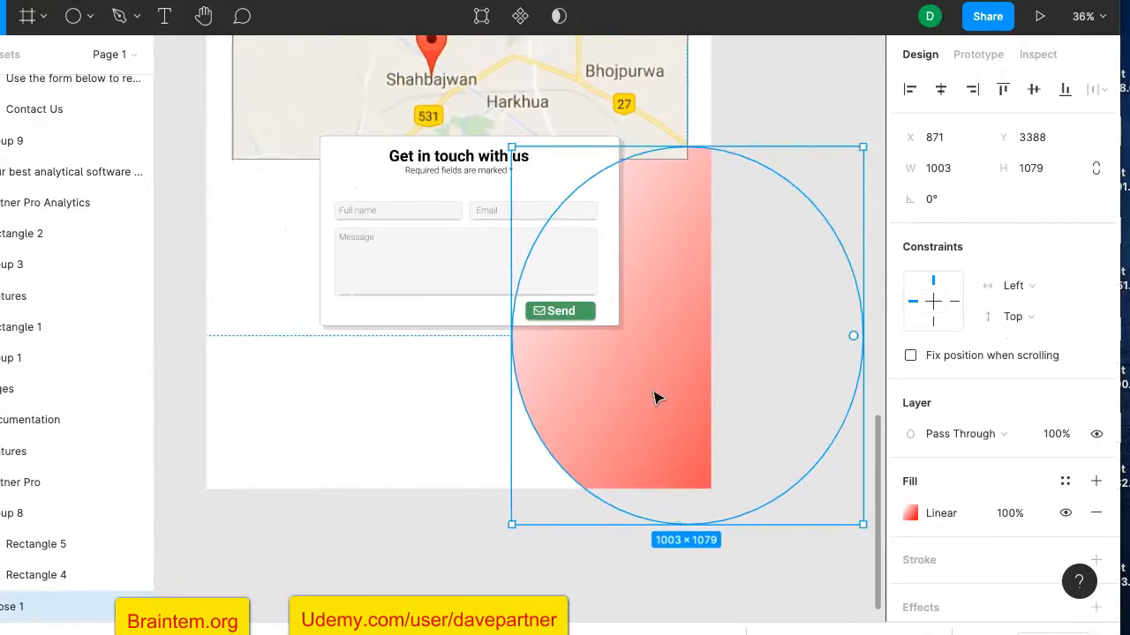
key(ctrl+d)
click(625, 395)
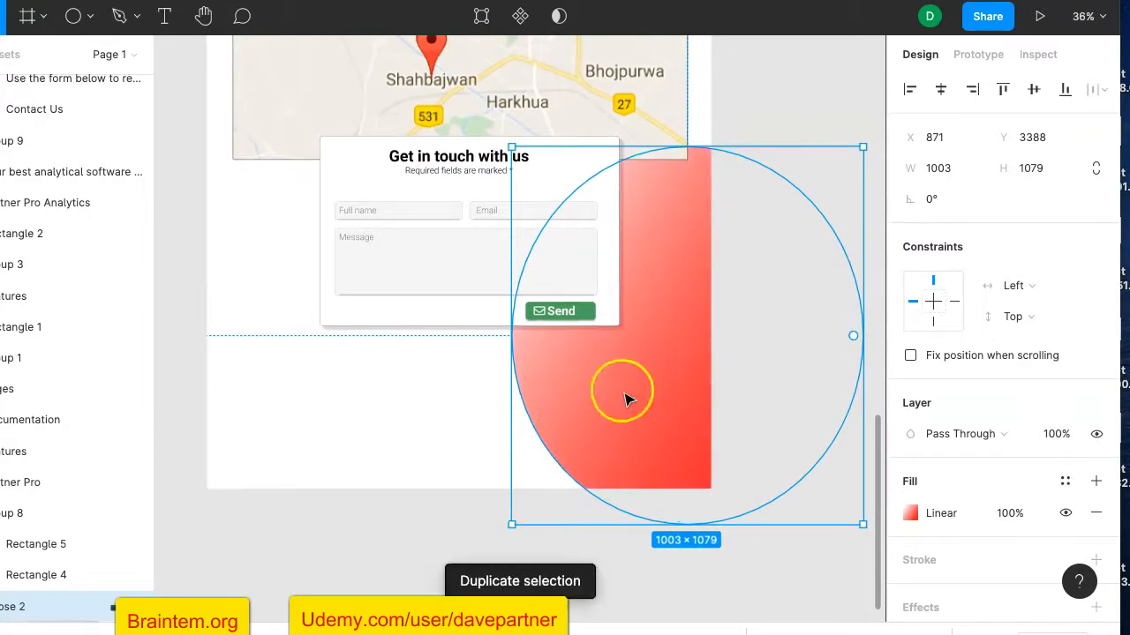
drag(621, 400, 422, 465)
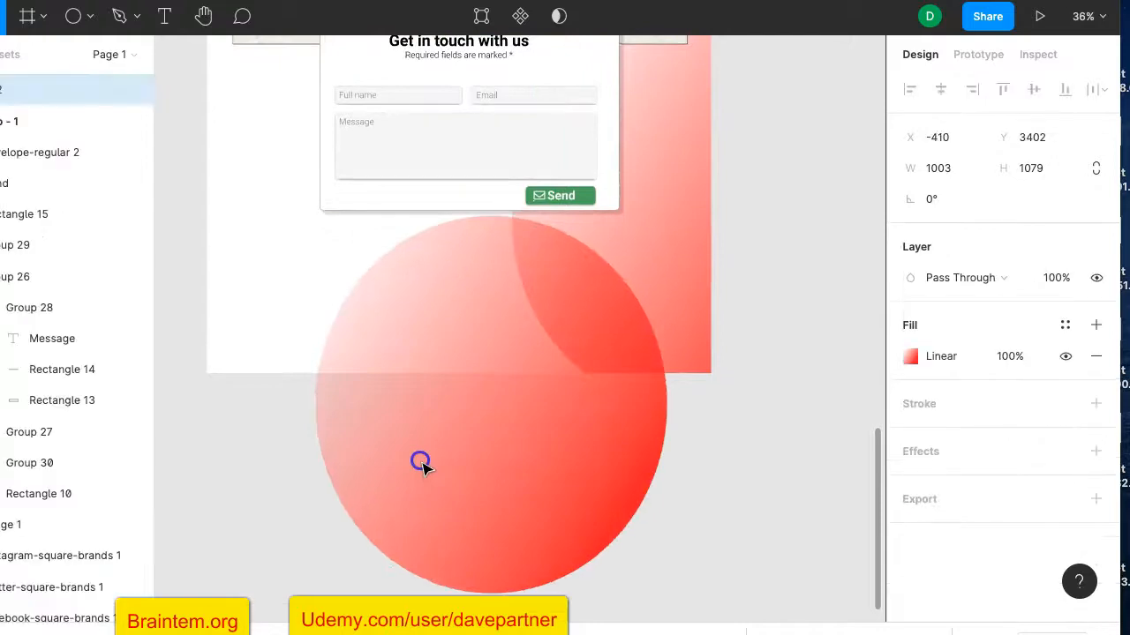
scroll(775, 353, up, 3)
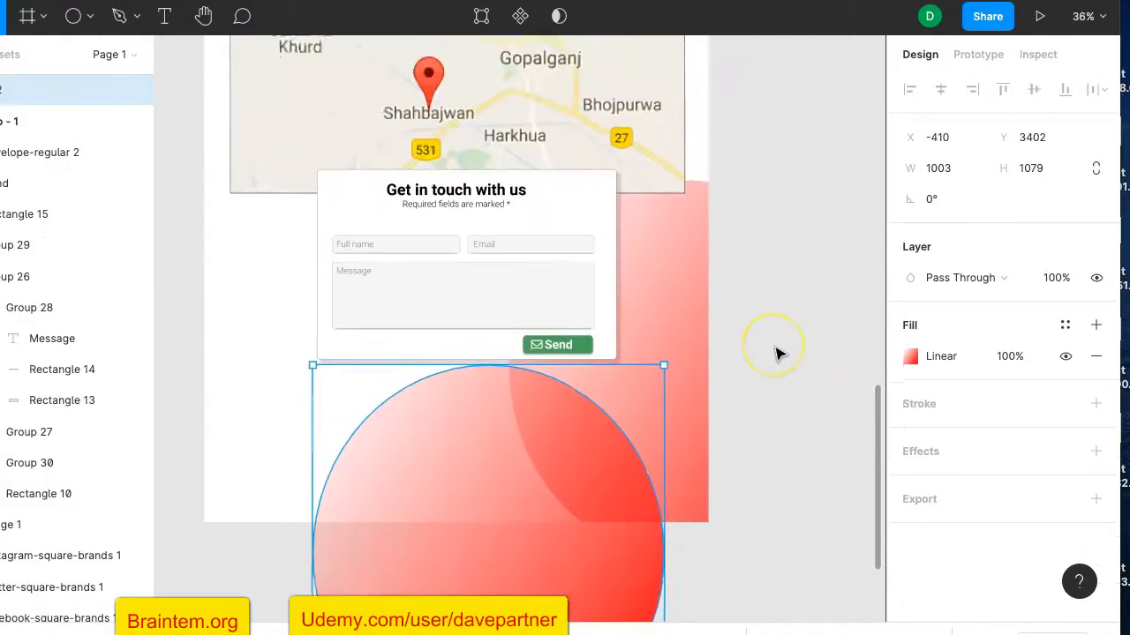
click(815, 215)
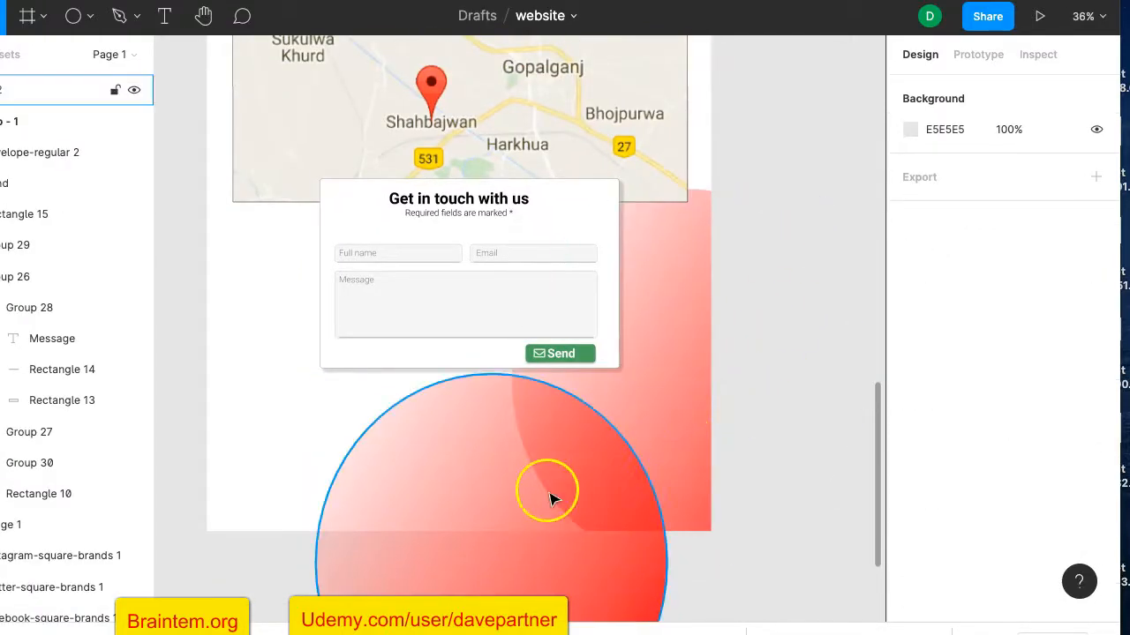
Step: Try to send the duplicate ellipse to the back and undo the reordering
right_click(491, 501)
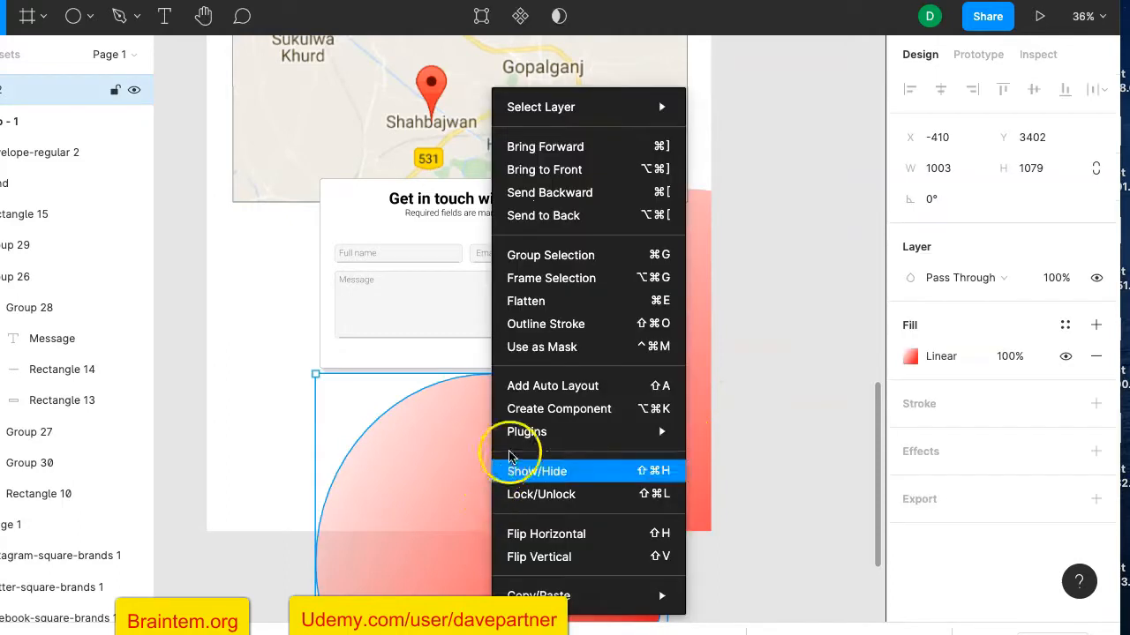
mouse_move(517, 431)
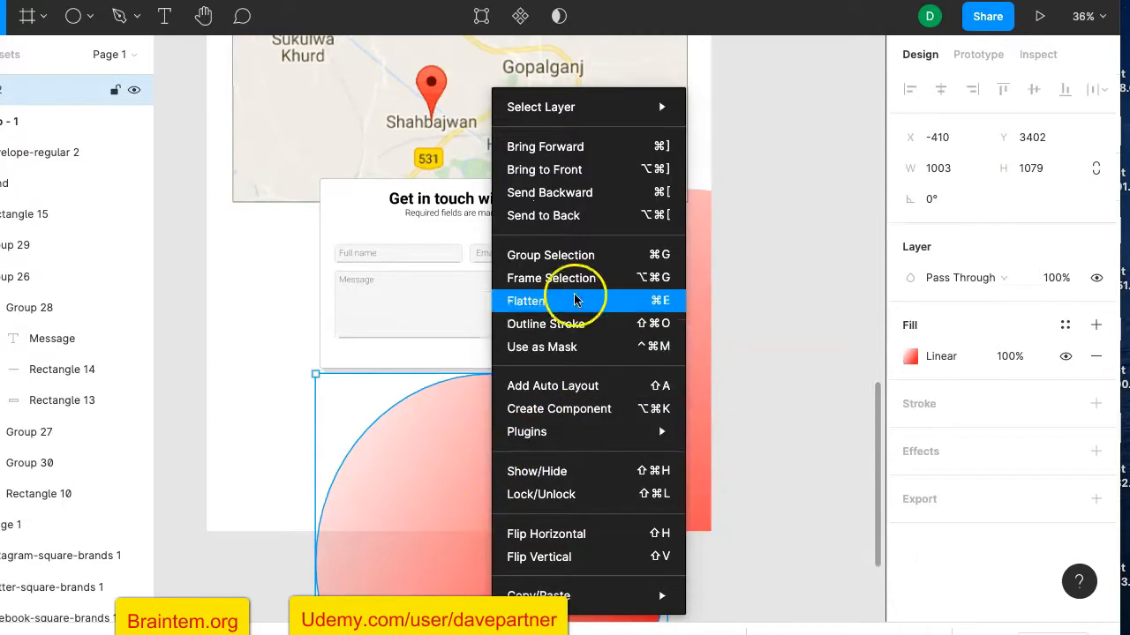
click(584, 217)
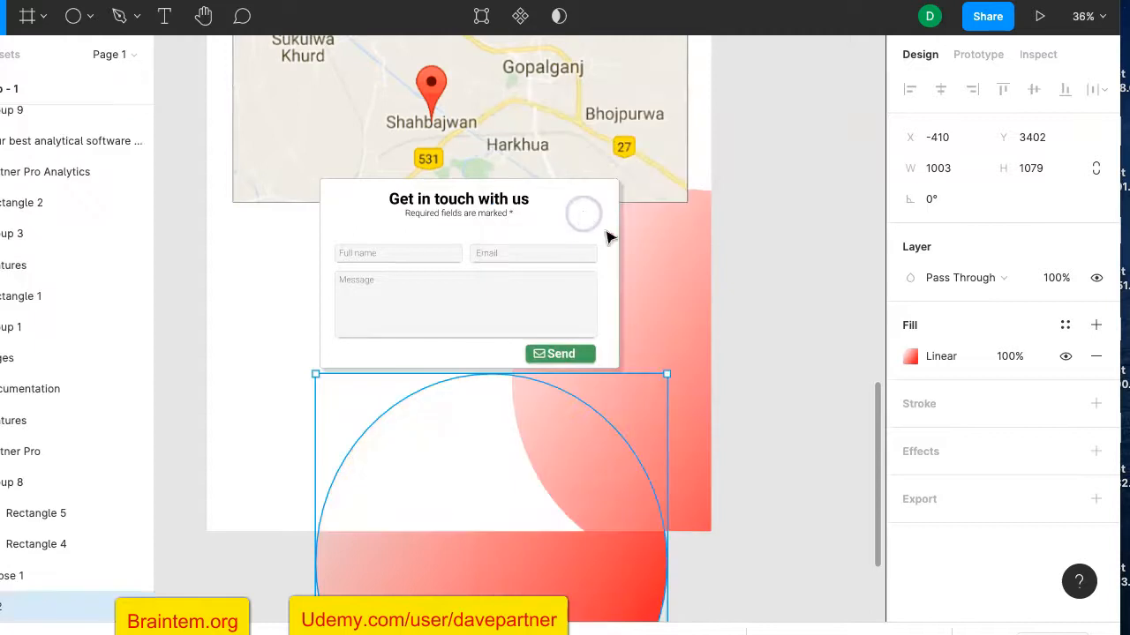
key(ctrl+z)
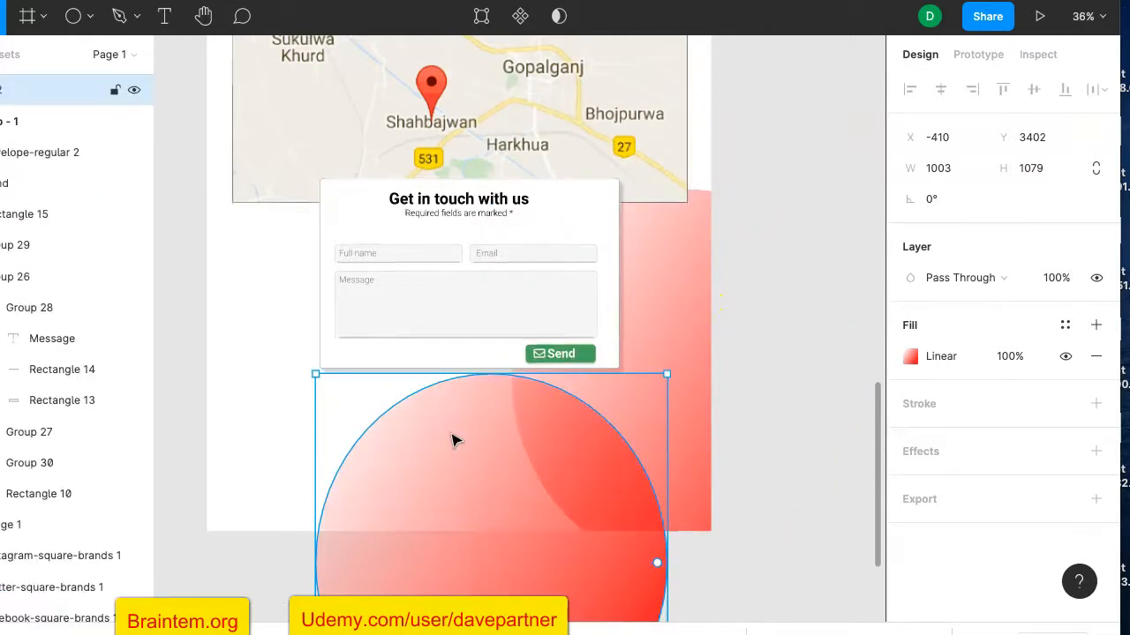
scroll(557, 478, down, 1)
click(783, 383)
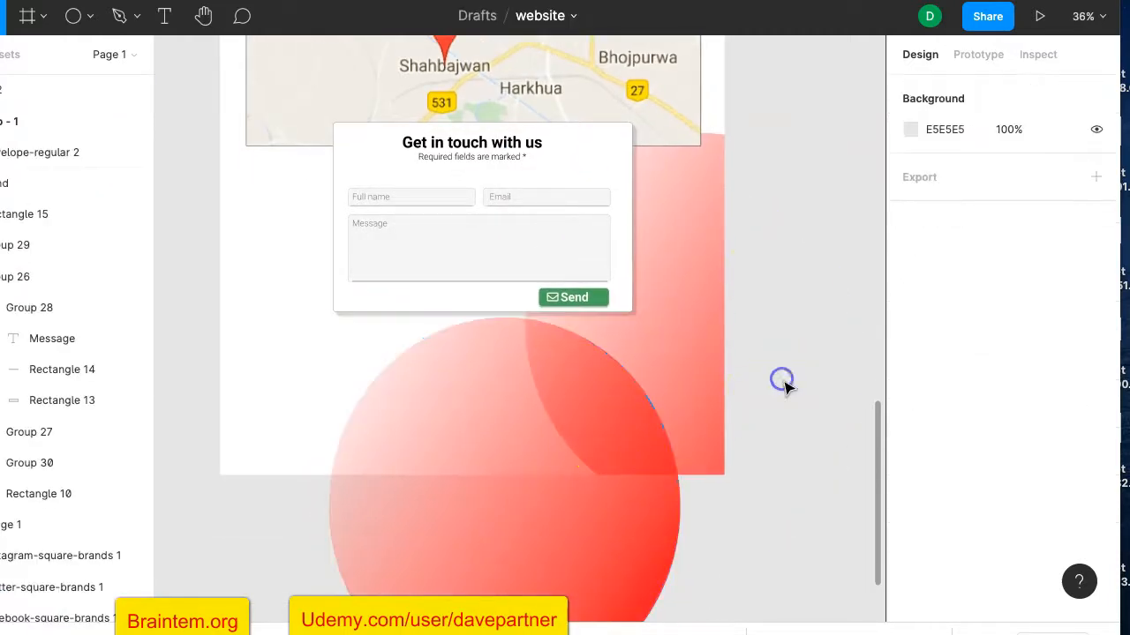
scroll(764, 366, up, 3)
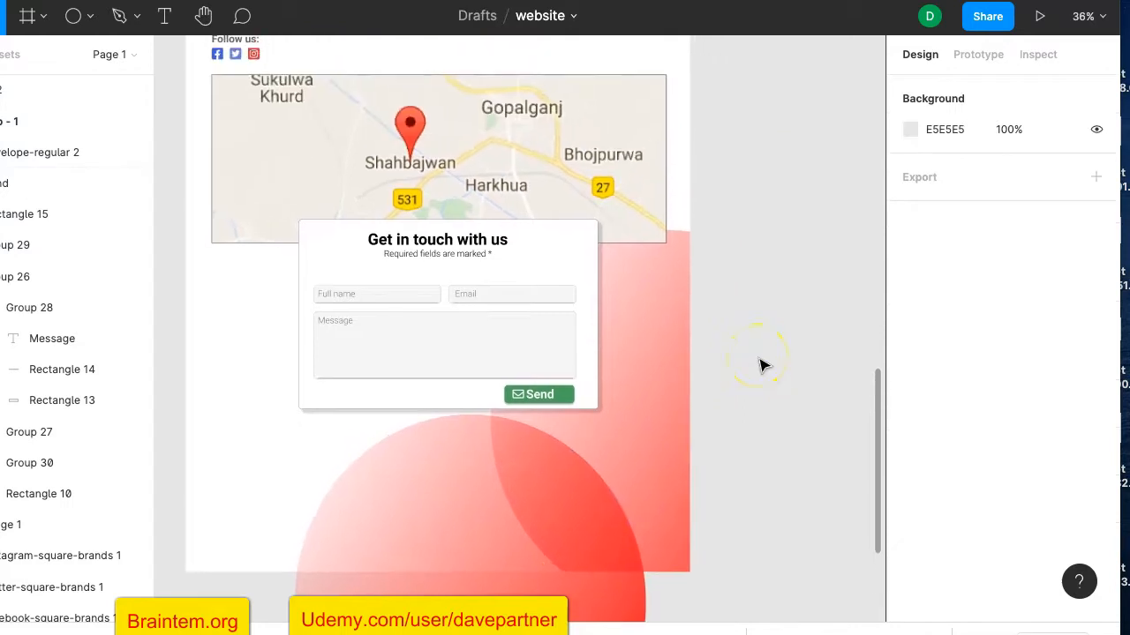
Step: Move the duplicate ellipse up over the original one and send it to the back
drag(550, 487, 706, 333)
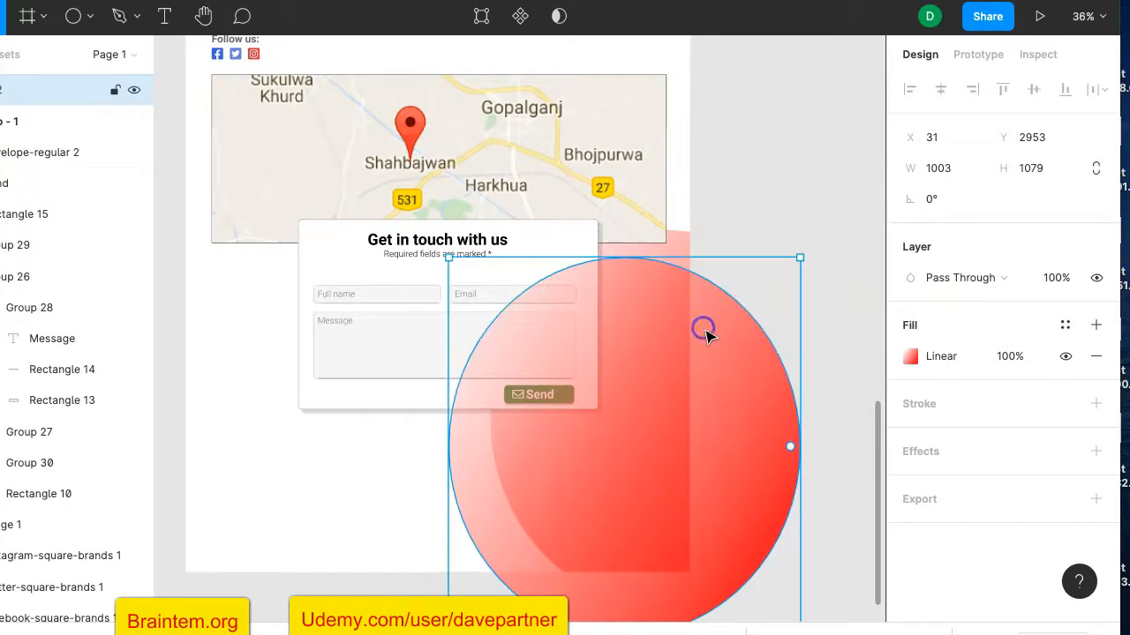
right_click(709, 338)
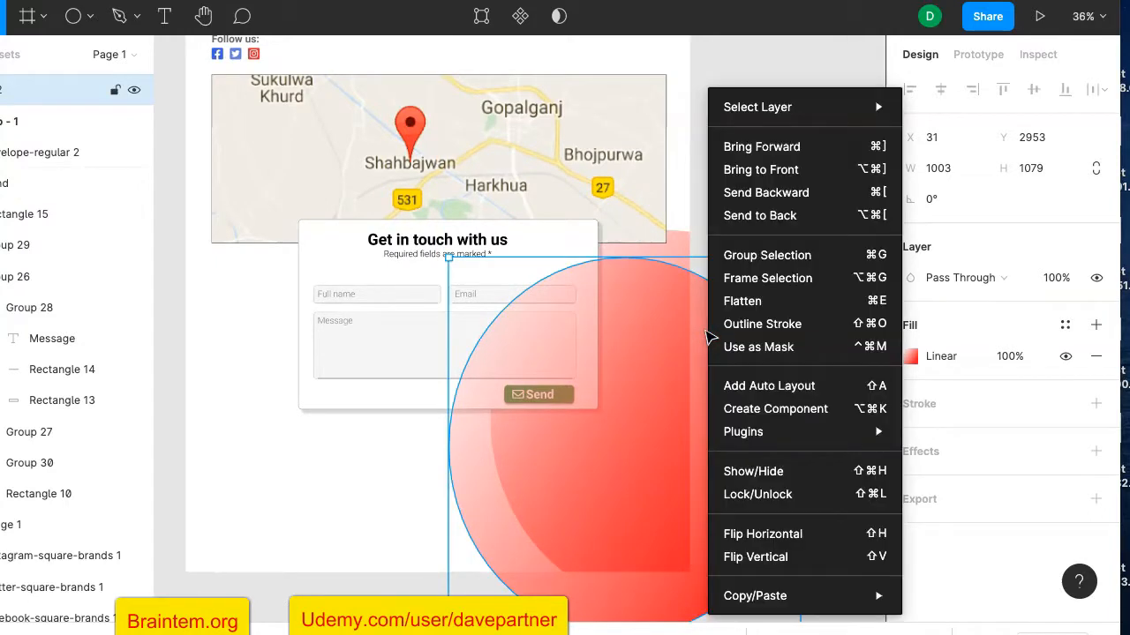
click(772, 208)
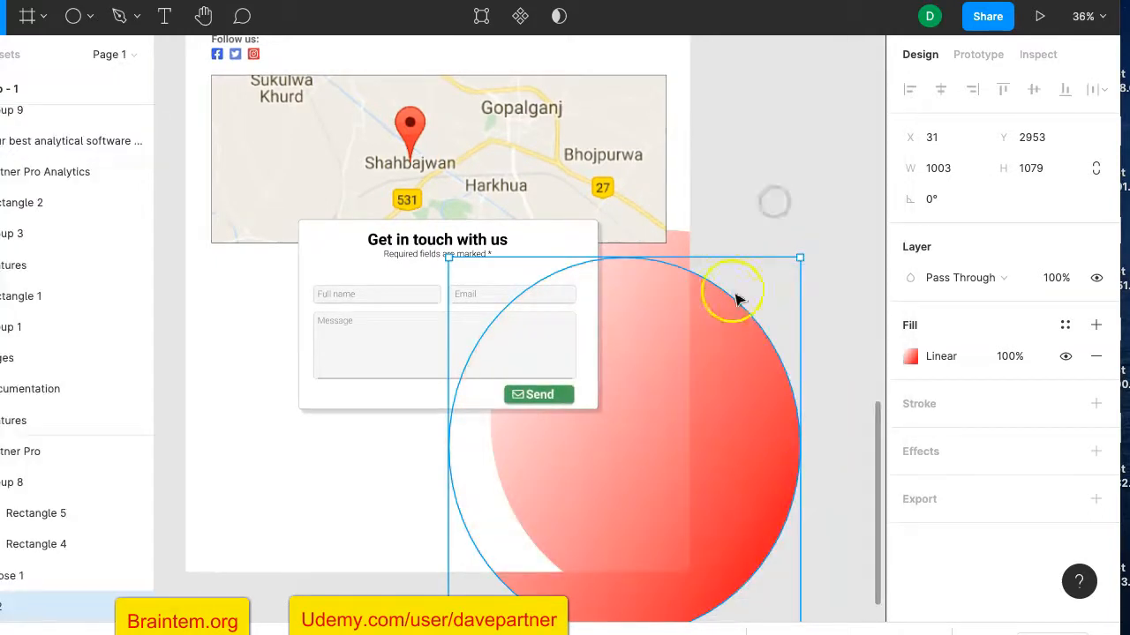
click(796, 221)
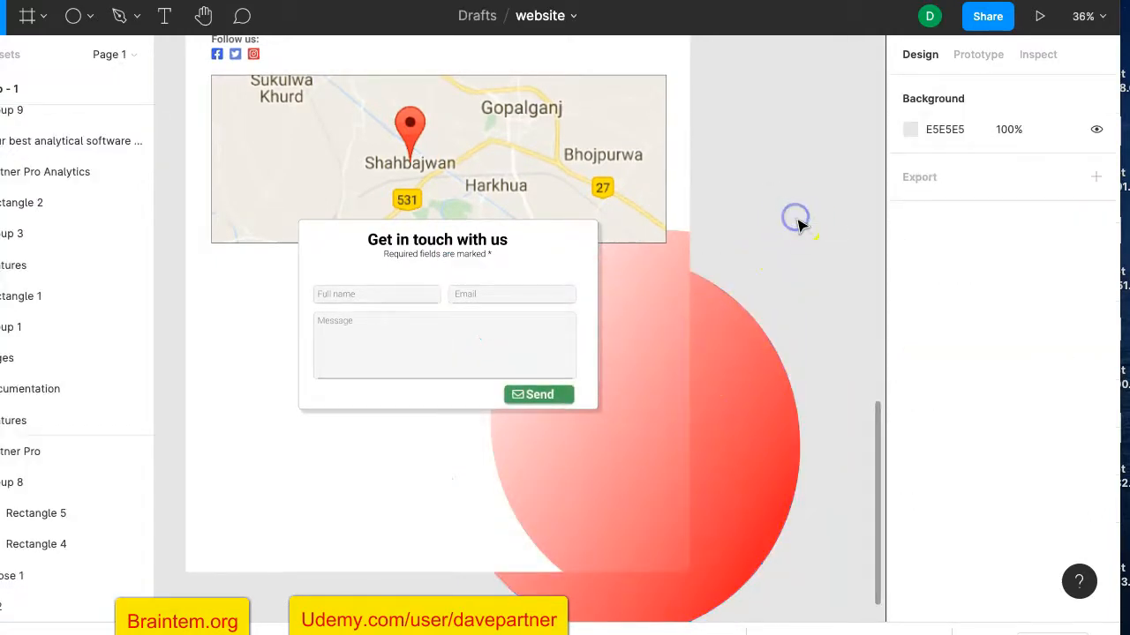
Step: Move the duplicate ellipse into the page frame to about X 377, Y 3927, just below the contact form and overlapping the first ellipse
click(757, 396)
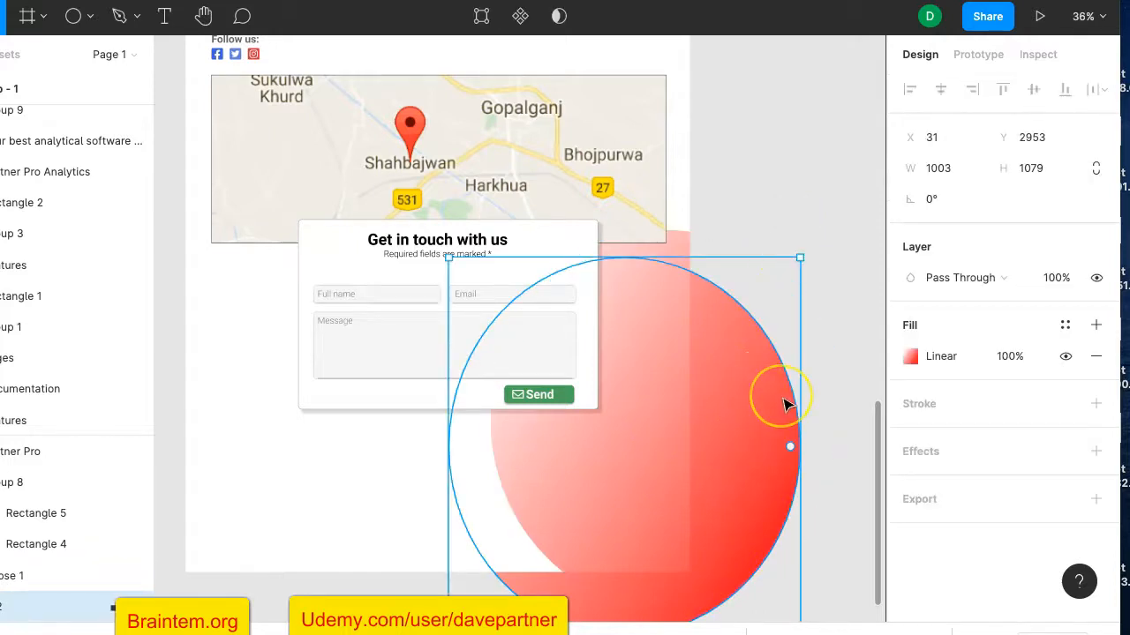
drag(746, 403, 617, 574)
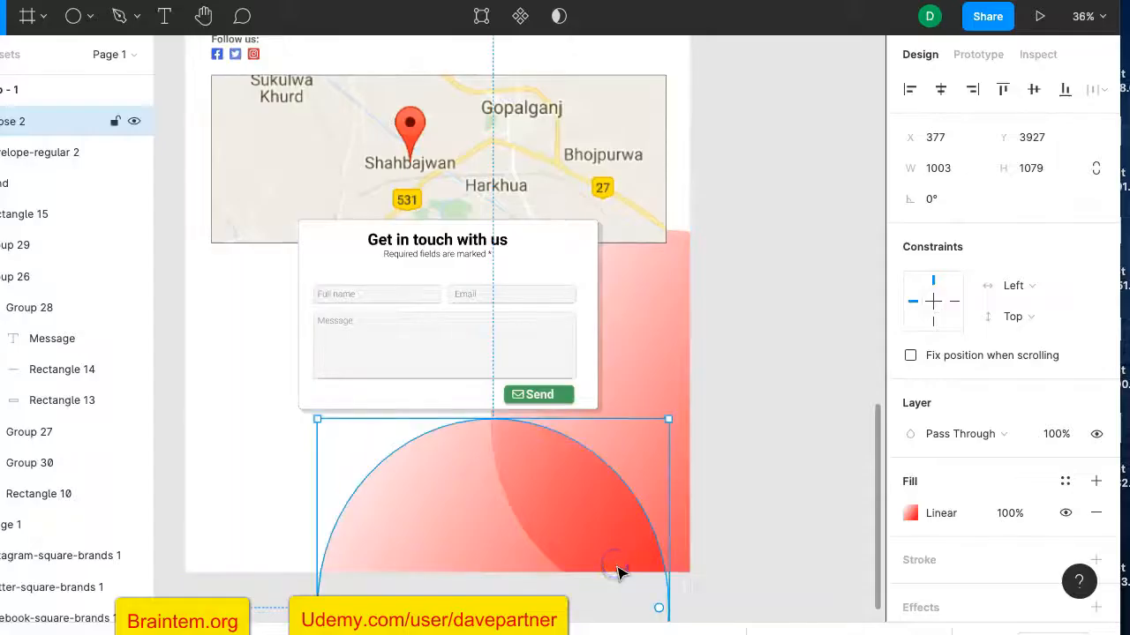
click(807, 362)
scroll(809, 364, down, 3)
scroll(808, 363, left, 2)
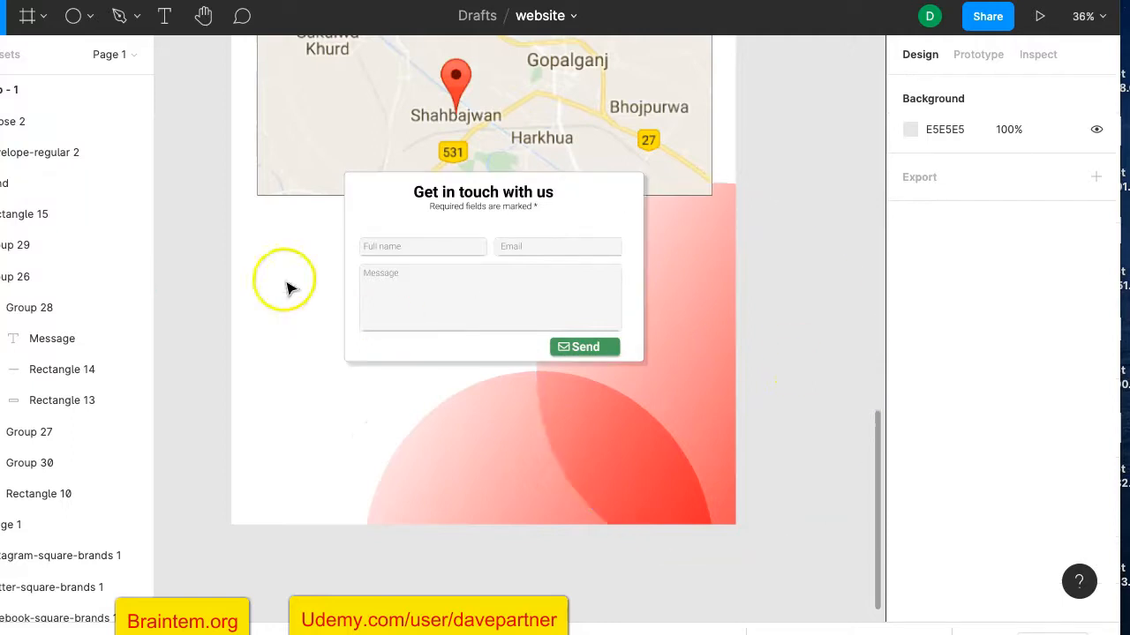
Step: Draw a full-width footer rectangle of about 1440 × 383 across the lower end of the page, below the contact form
scroll(198, 204, up, 5)
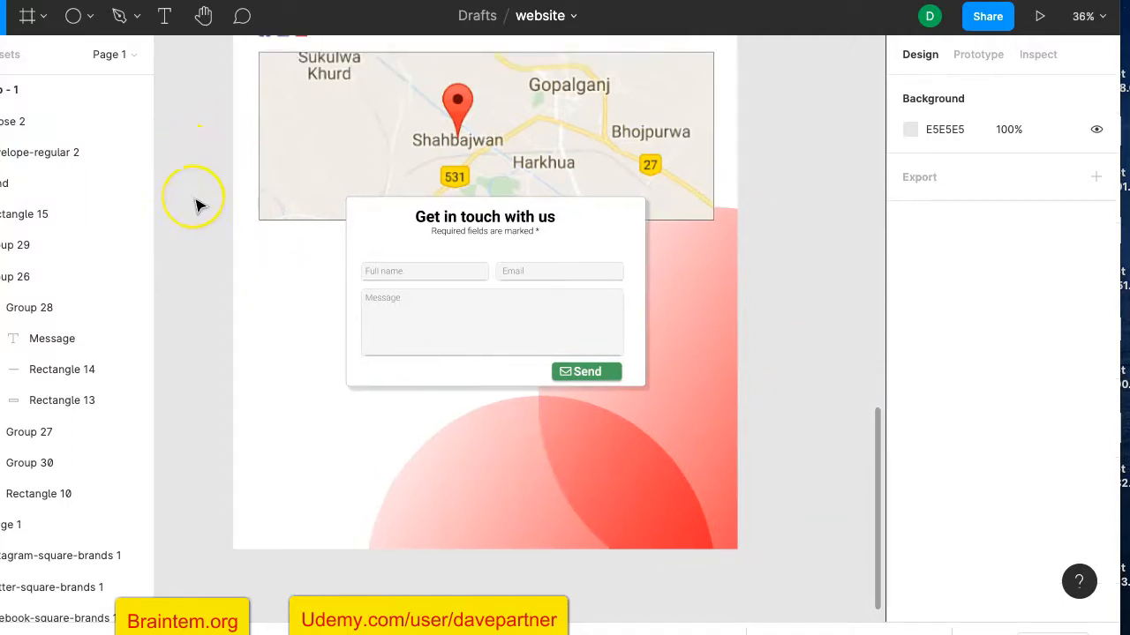
scroll(197, 204, left, 2)
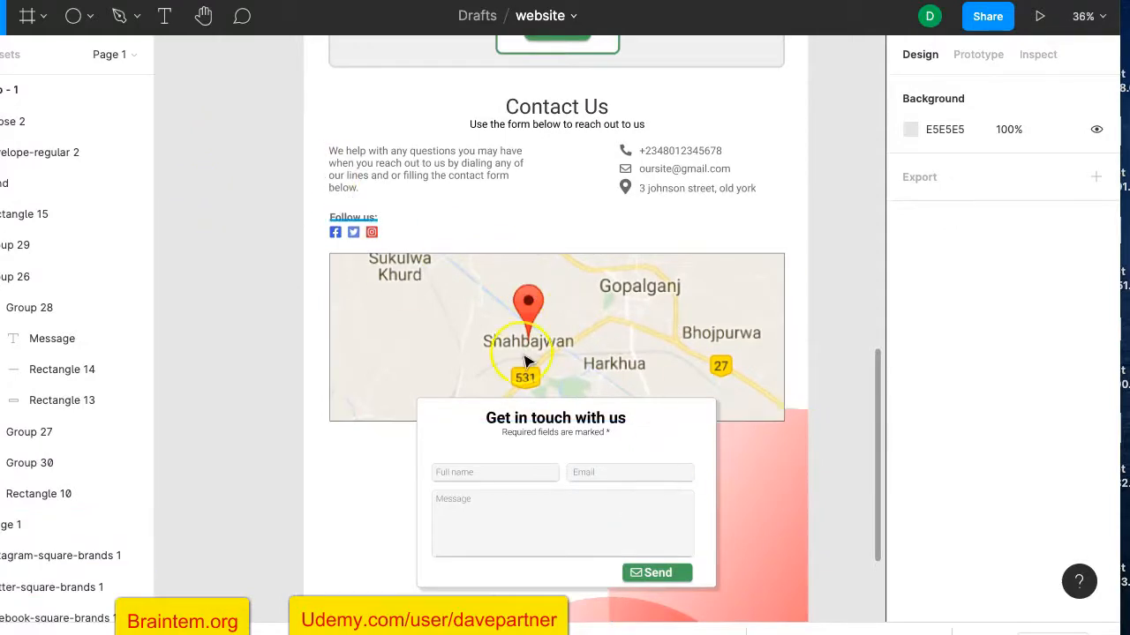
click(88, 16)
click(68, 58)
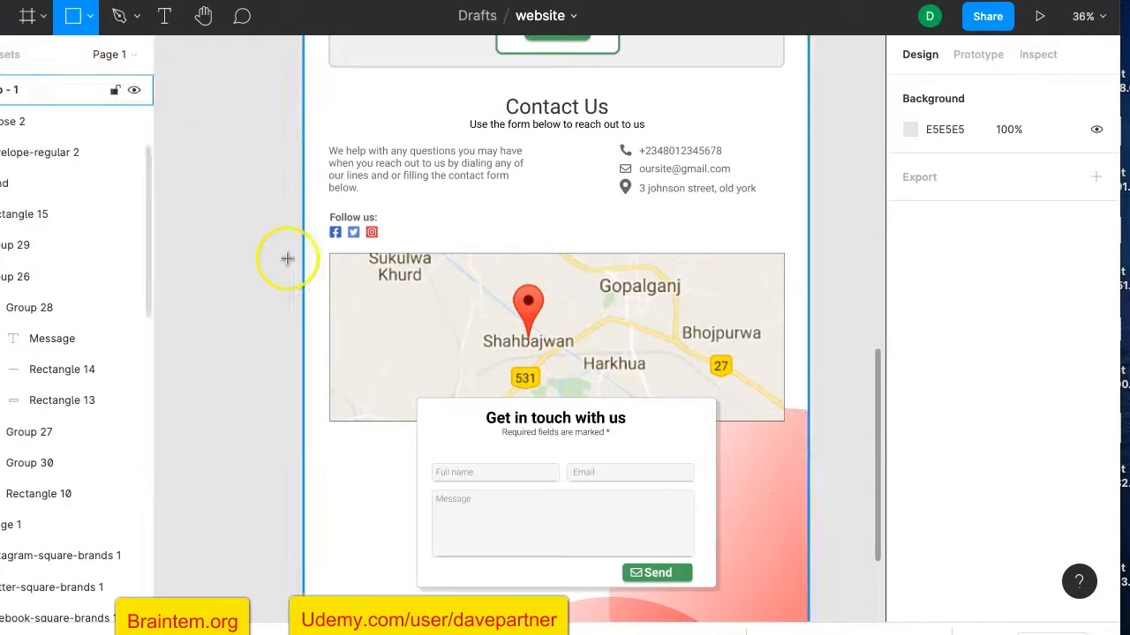
scroll(295, 270, down, 5)
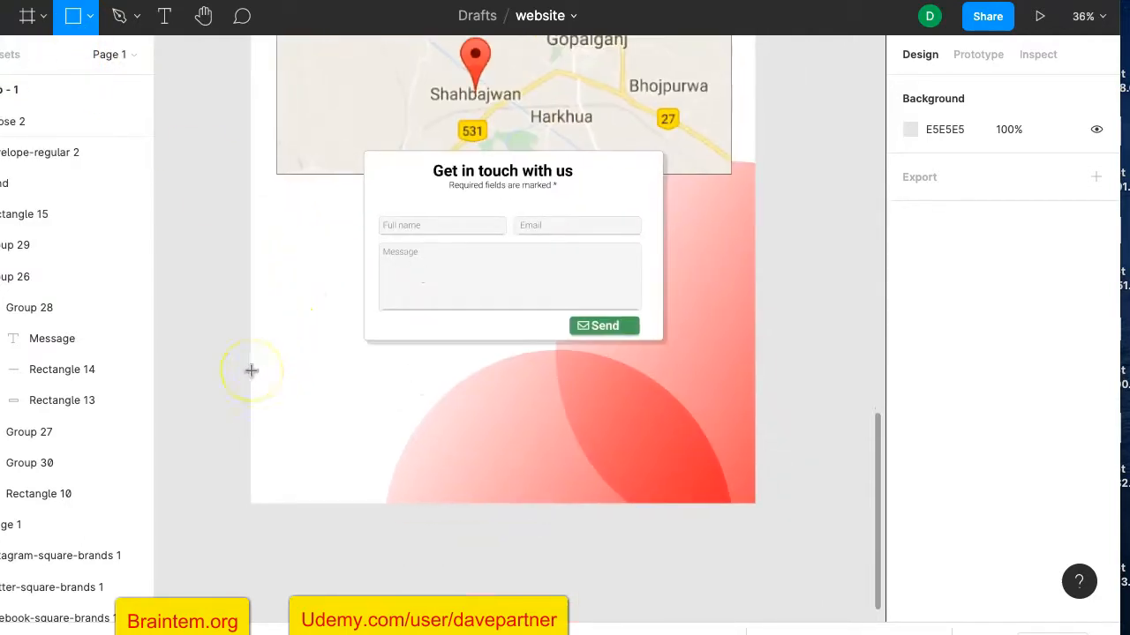
drag(251, 369, 755, 502)
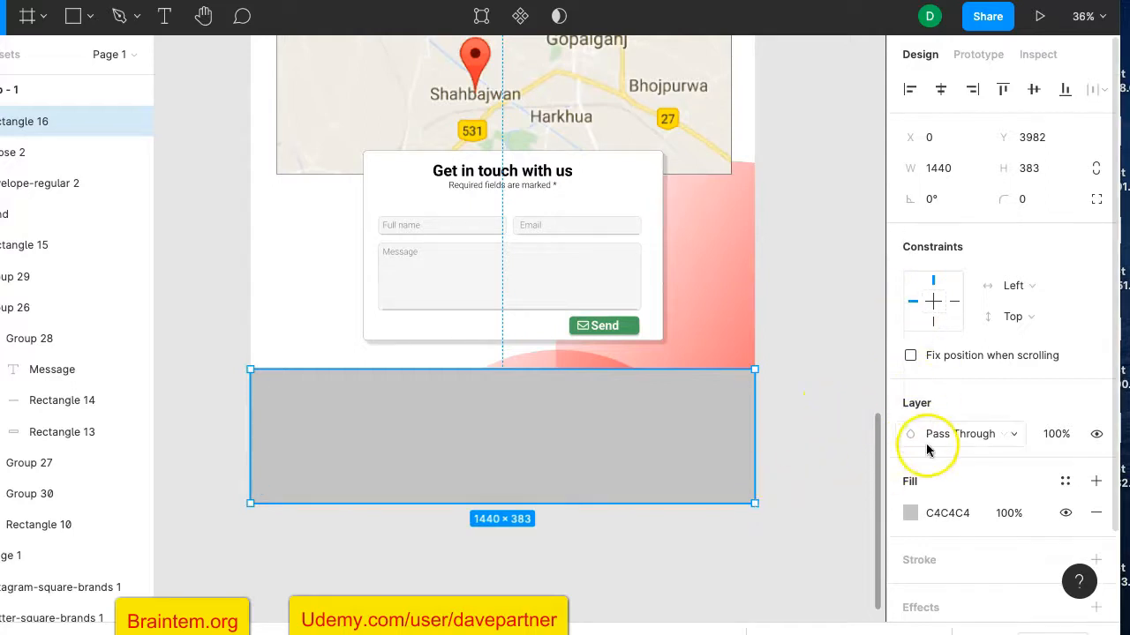
Step: Change the footer rectangle's solid fill to blue 4E76A5
scroll(930, 445, down, 3)
click(910, 406)
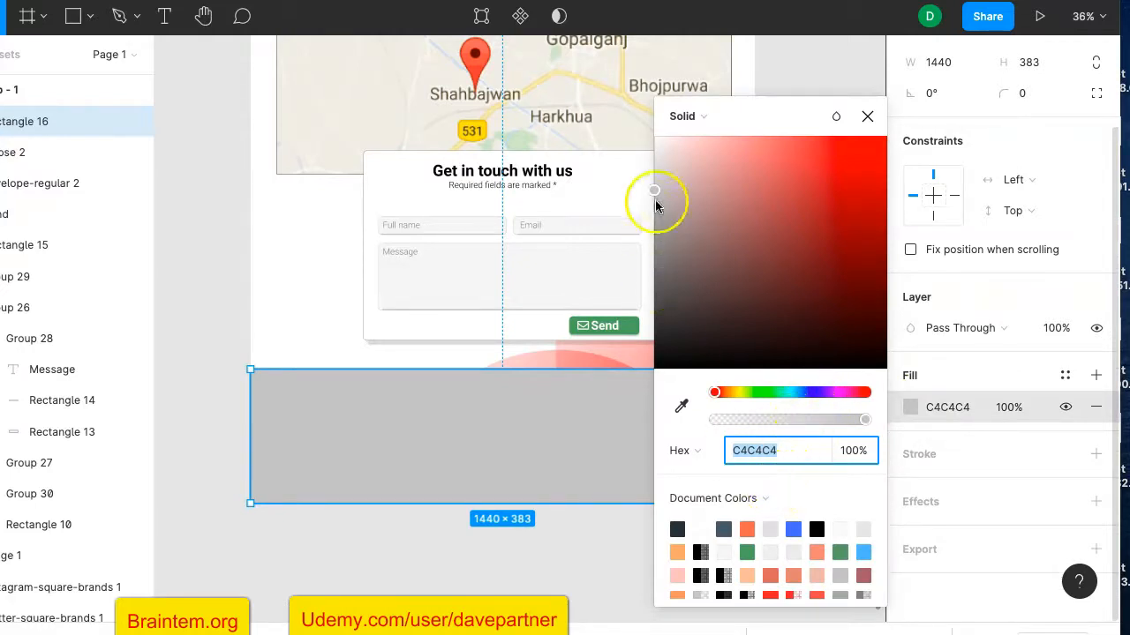
mouse_move(654, 192)
mouse_down()
mouse_move(687, 253)
mouse_move(673, 275)
mouse_up()
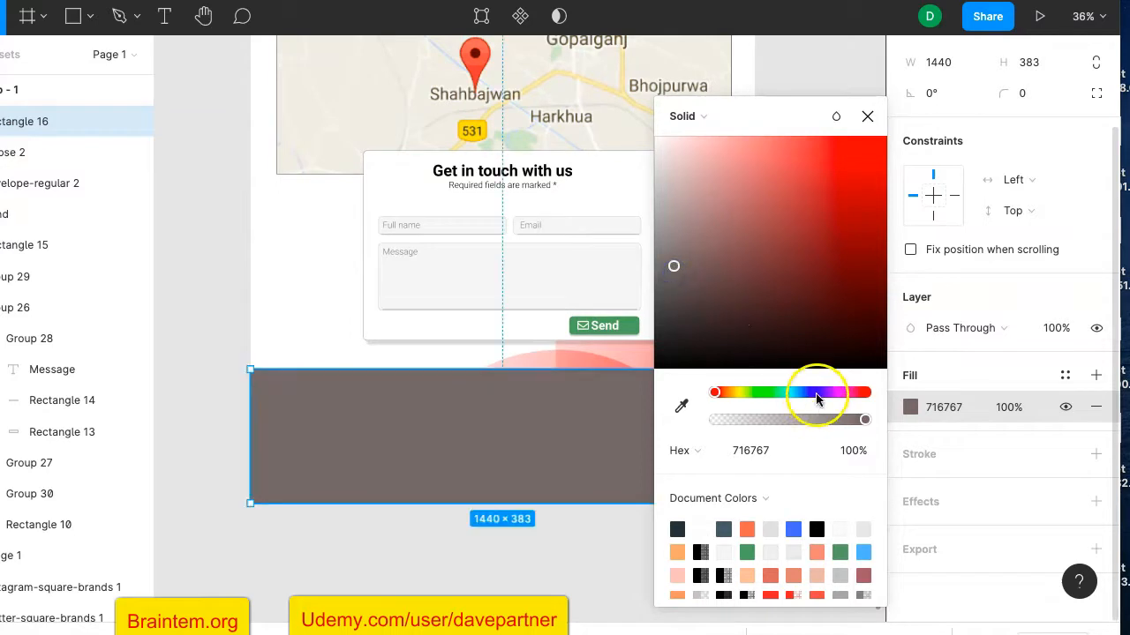
drag(816, 398, 803, 398)
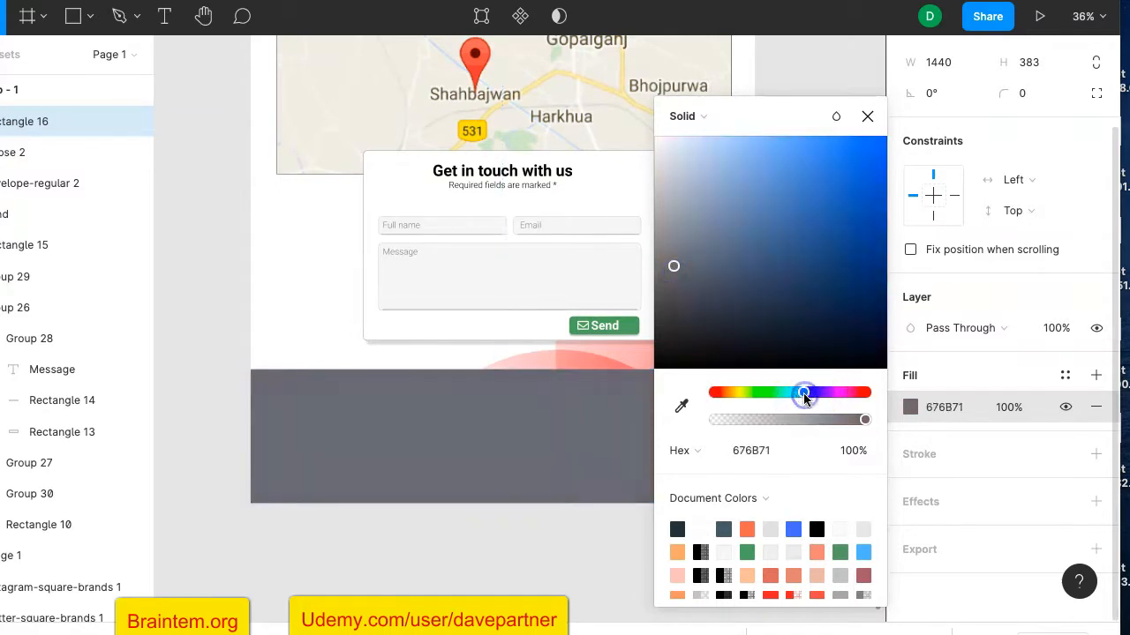
mouse_move(676, 268)
mouse_down()
mouse_move(814, 202)
mouse_move(777, 223)
mouse_up()
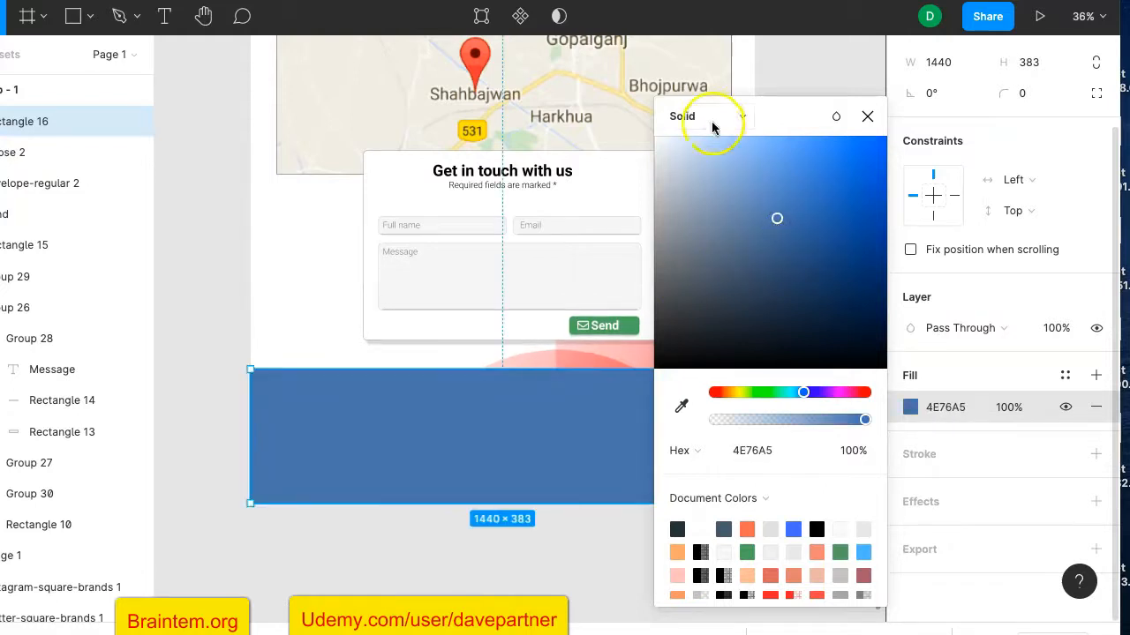
Step: Switch the footer rectangle's fill to a linear gradient and move its blue start point down near the rectangle's lower edge
click(705, 118)
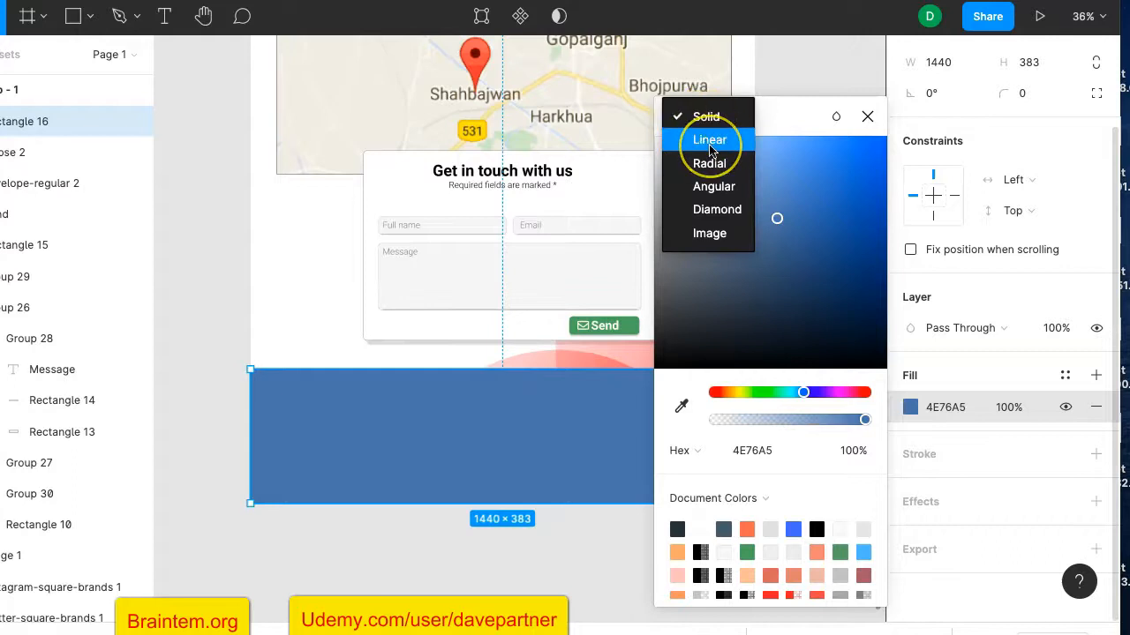
click(709, 140)
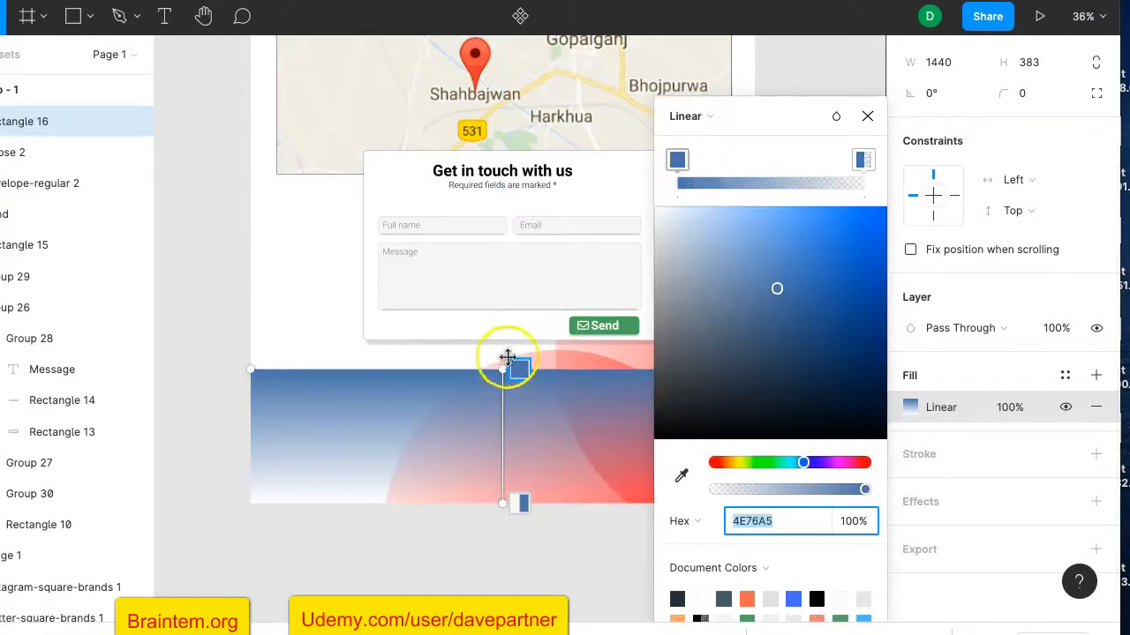
drag(504, 368, 504, 469)
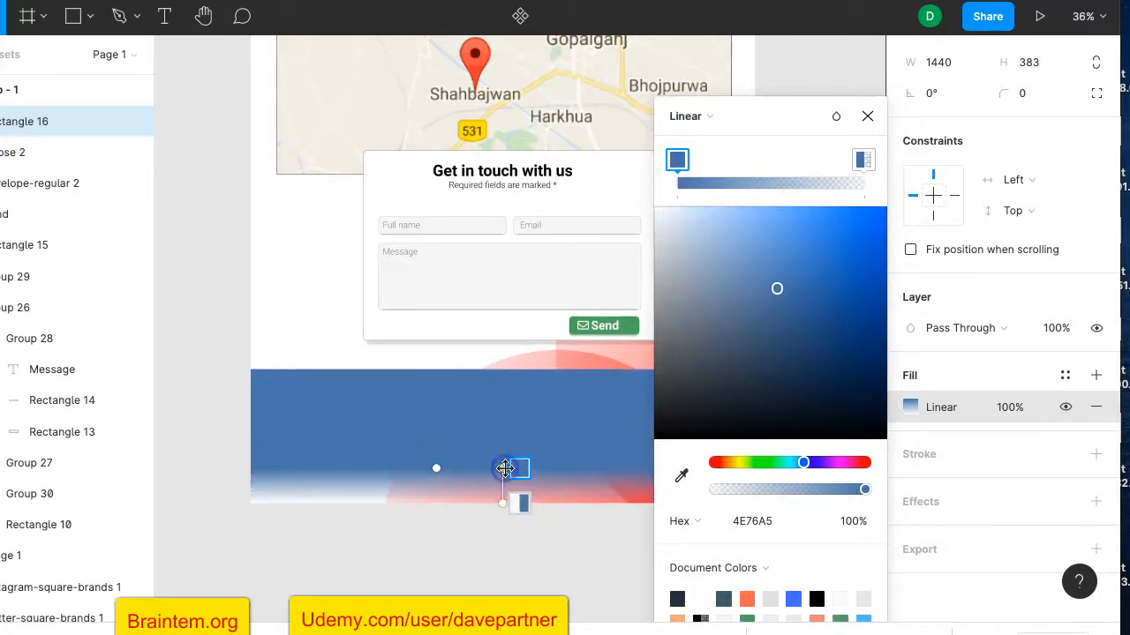
Step: Recolour the gradient's transparent end stop to reddish brown 9E5F4B
click(860, 163)
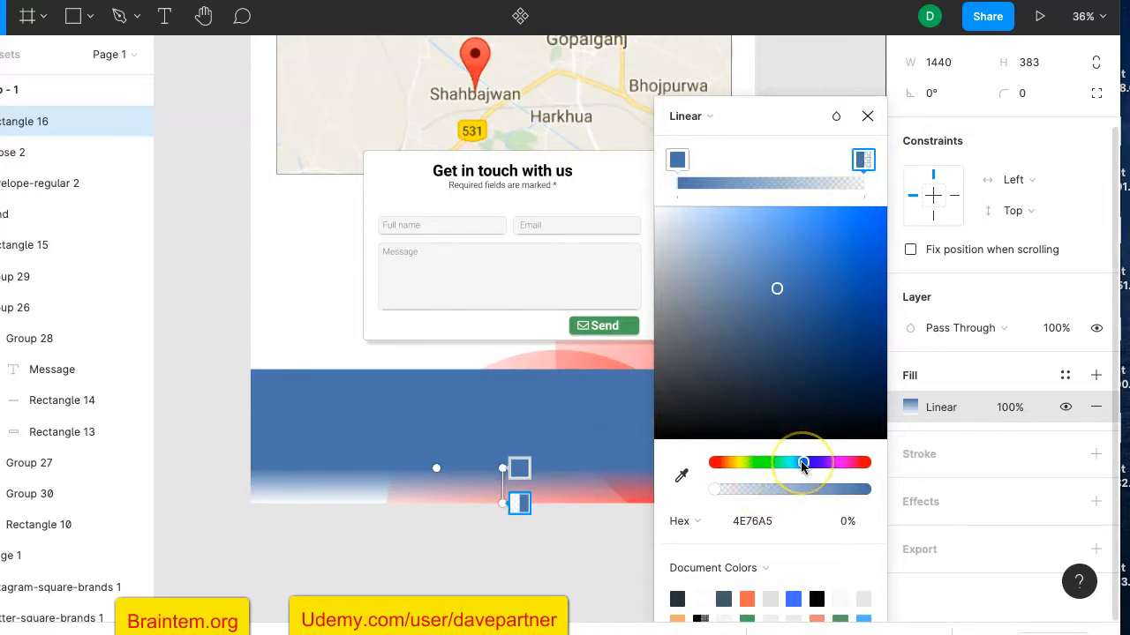
click(777, 299)
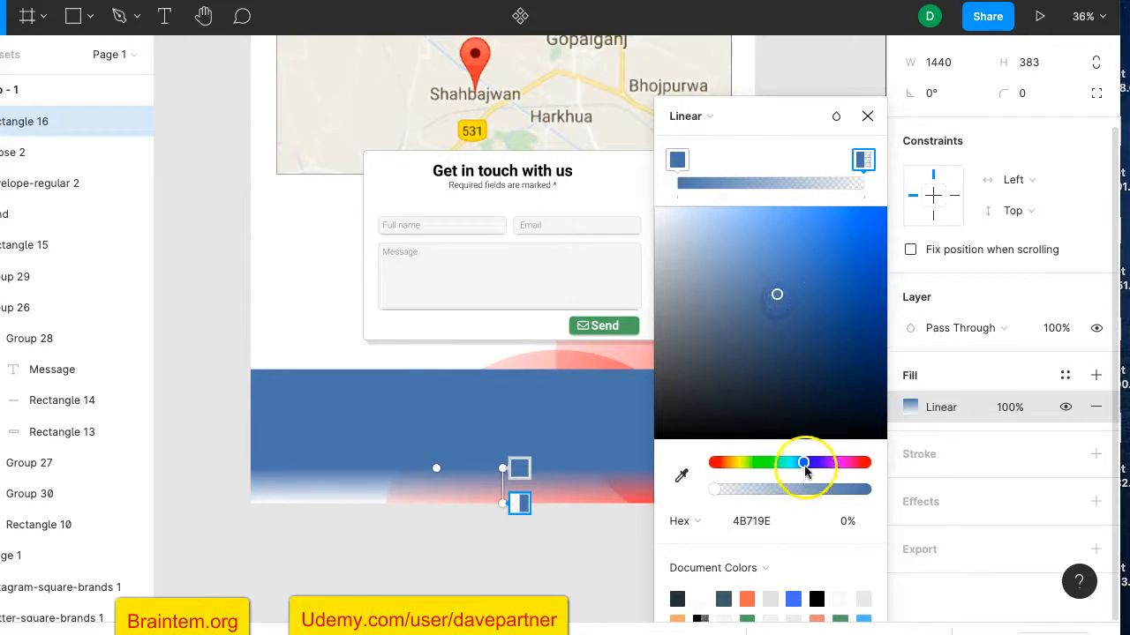
drag(794, 463, 720, 468)
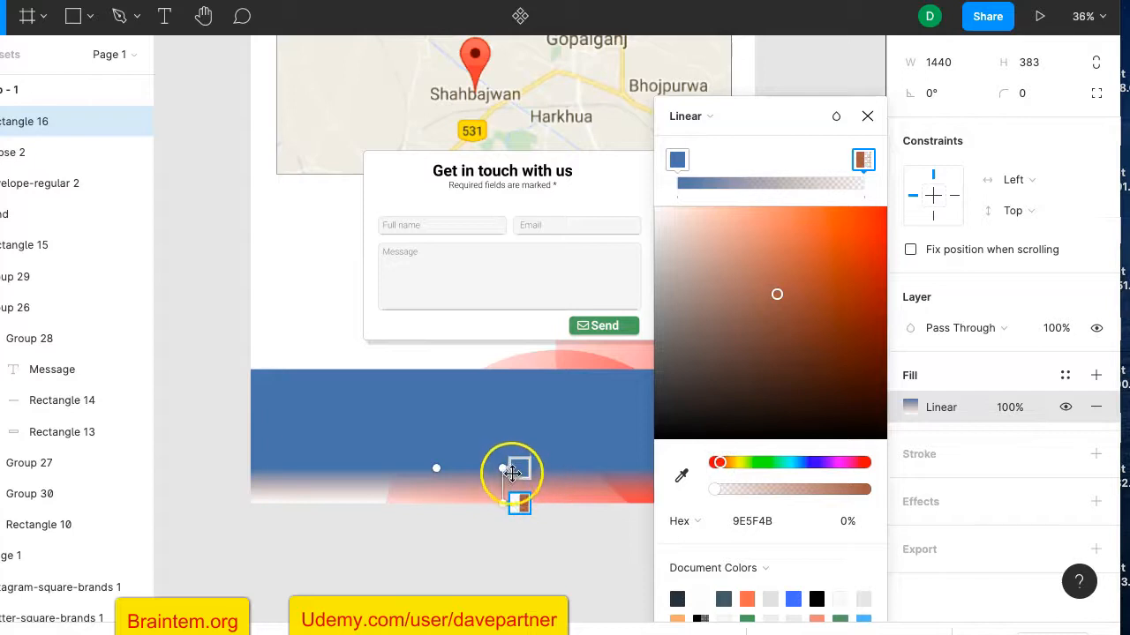
Step: Move the gradient's end point up to the contact form's heading so the blue fades upward, and finish editing the fill
drag(502, 504, 502, 219)
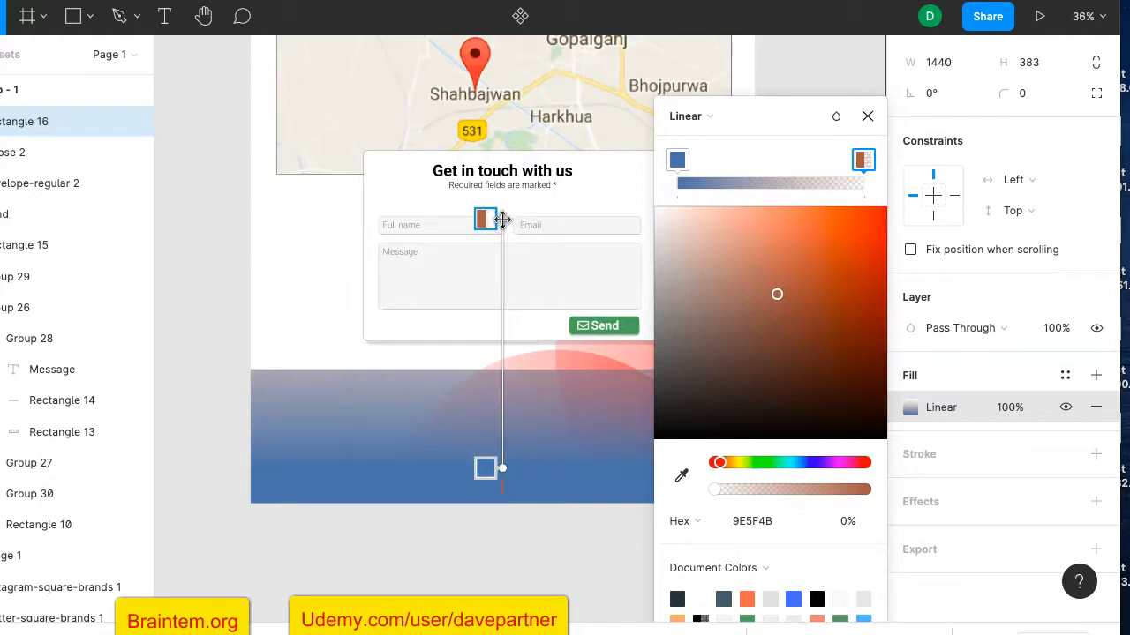
drag(502, 220, 509, 160)
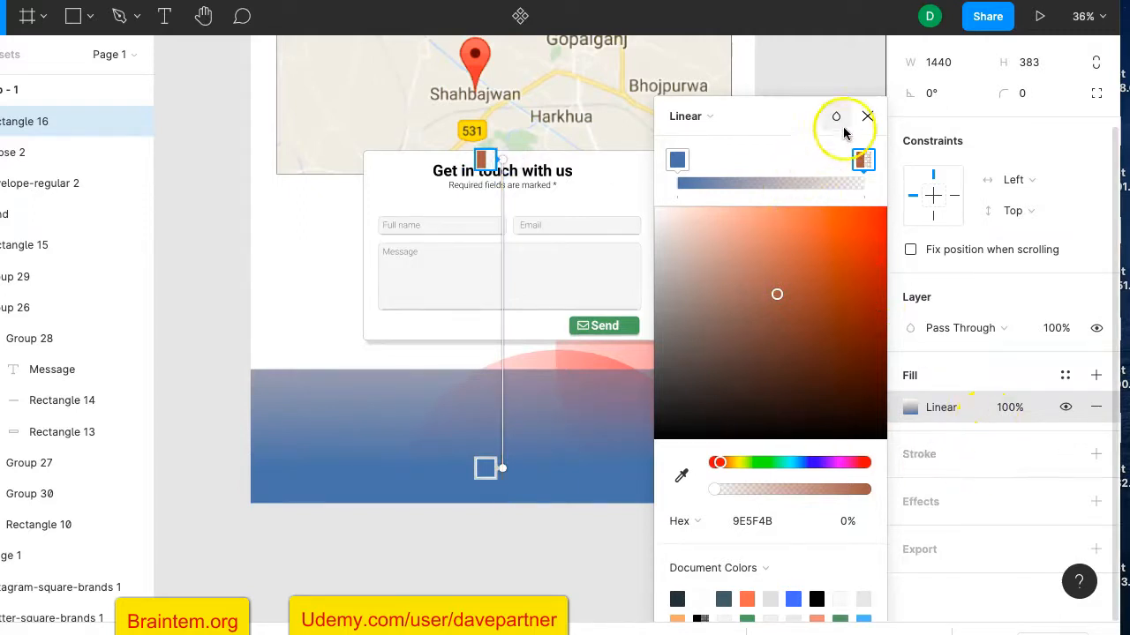
click(869, 115)
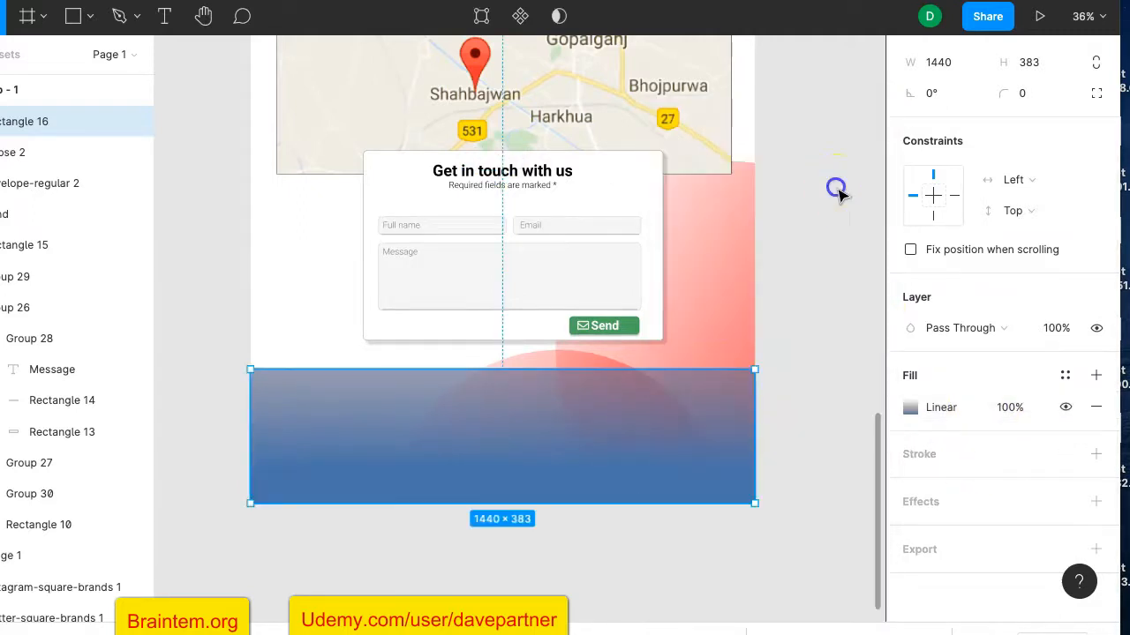
click(836, 190)
Step: Add the text "Links" in the footer's upper-left corner at about X 75, Y 4018
scroll(838, 194, down, 1)
scroll(839, 194, up, 5)
scroll(838, 194, down, 5)
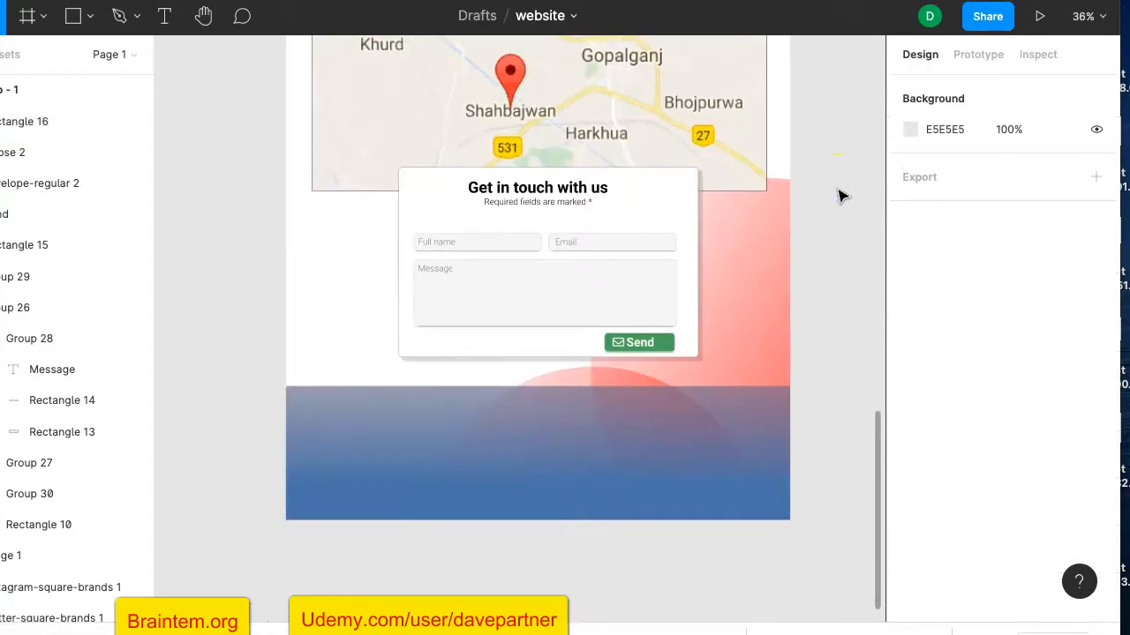
scroll(838, 195, down, 2)
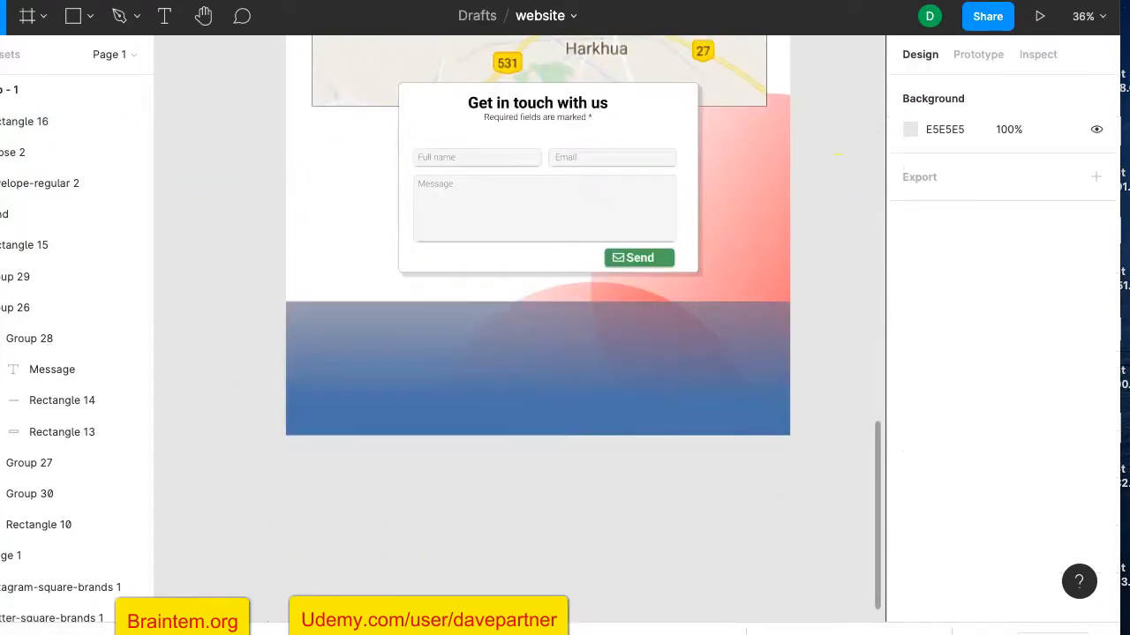
click(163, 16)
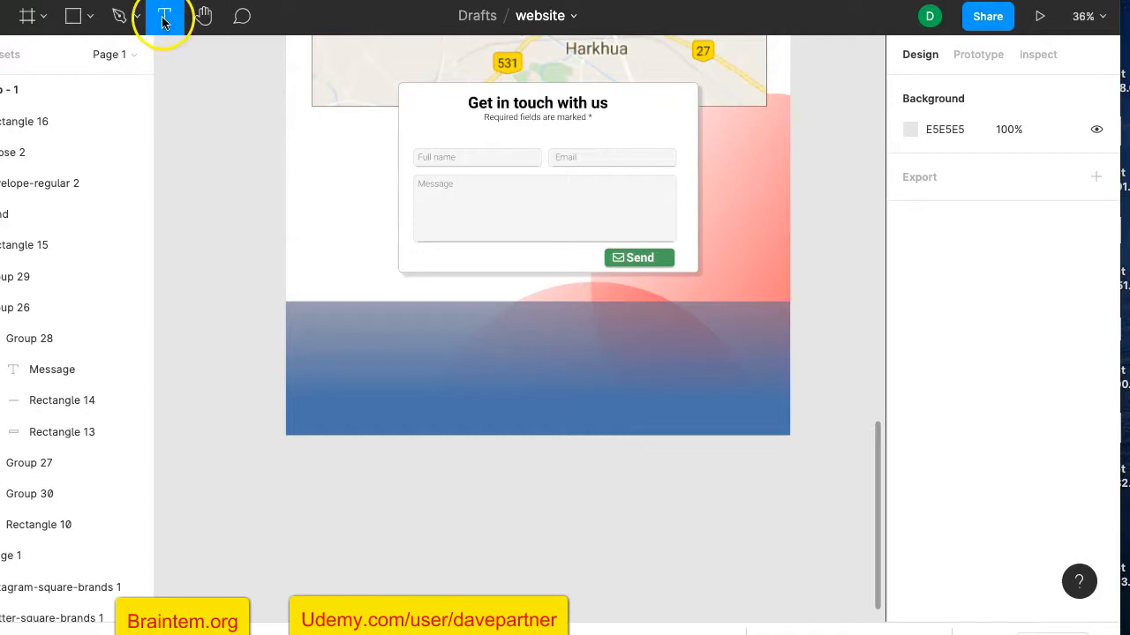
click(311, 315)
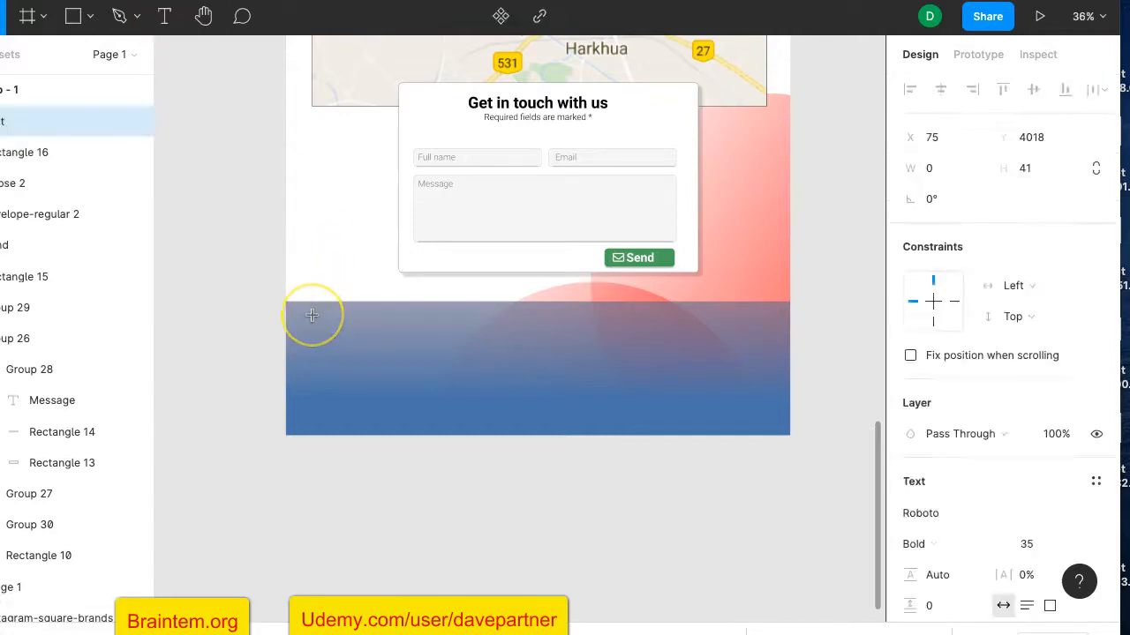
text(Links)
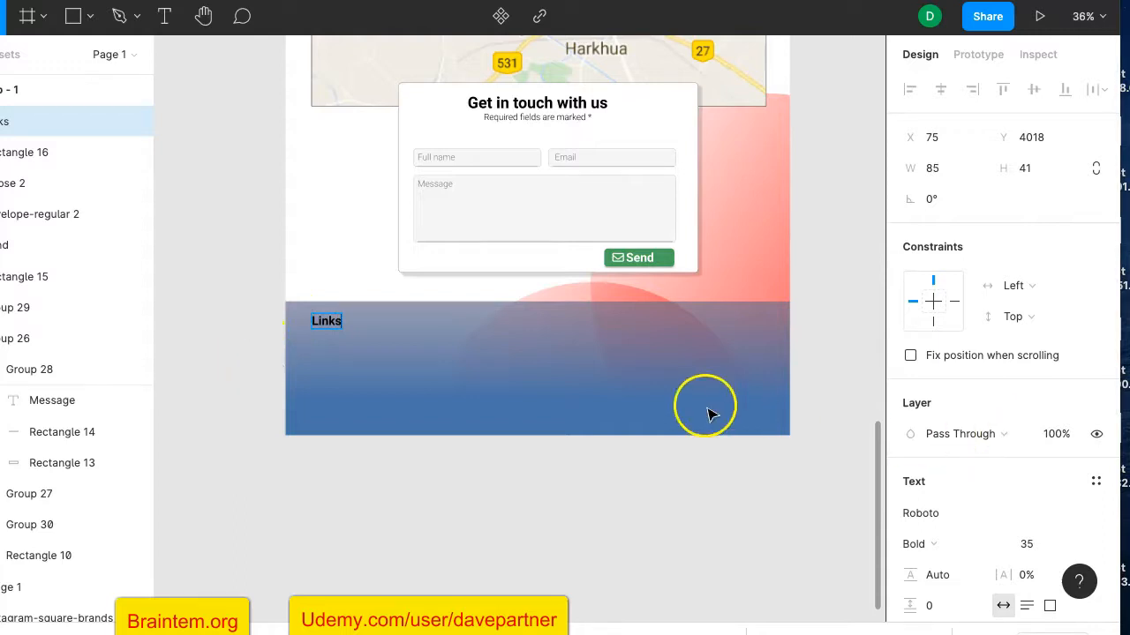
Step: Set the "Links" heading's text colour to white, FFFFFF
scroll(441, 364, up, 3)
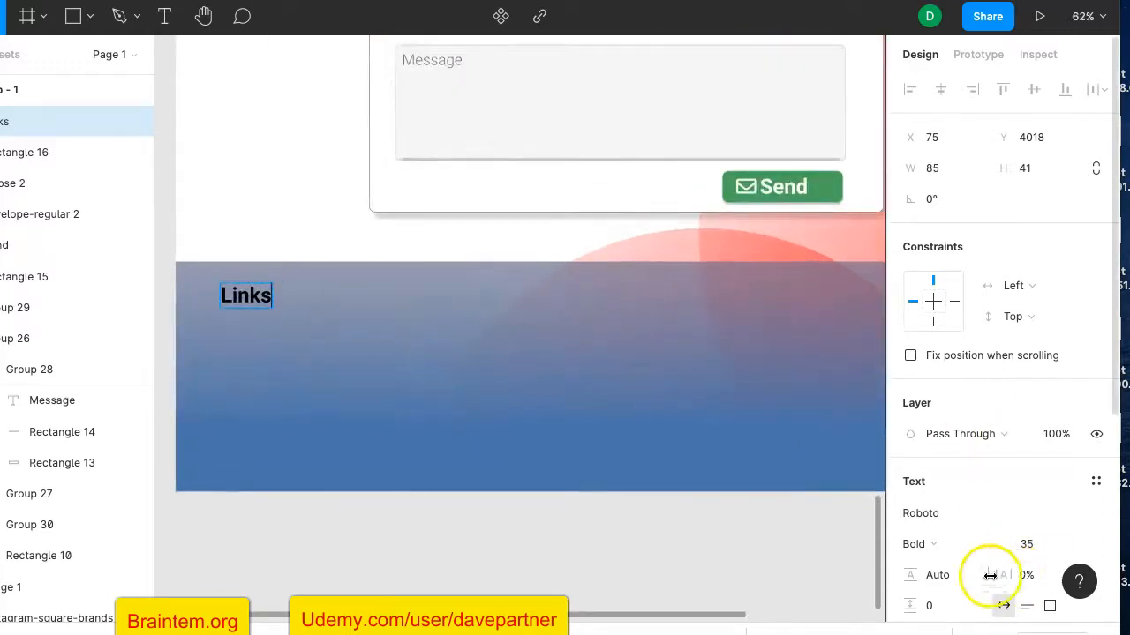
scroll(982, 540, down, 1)
scroll(982, 537, down, 1)
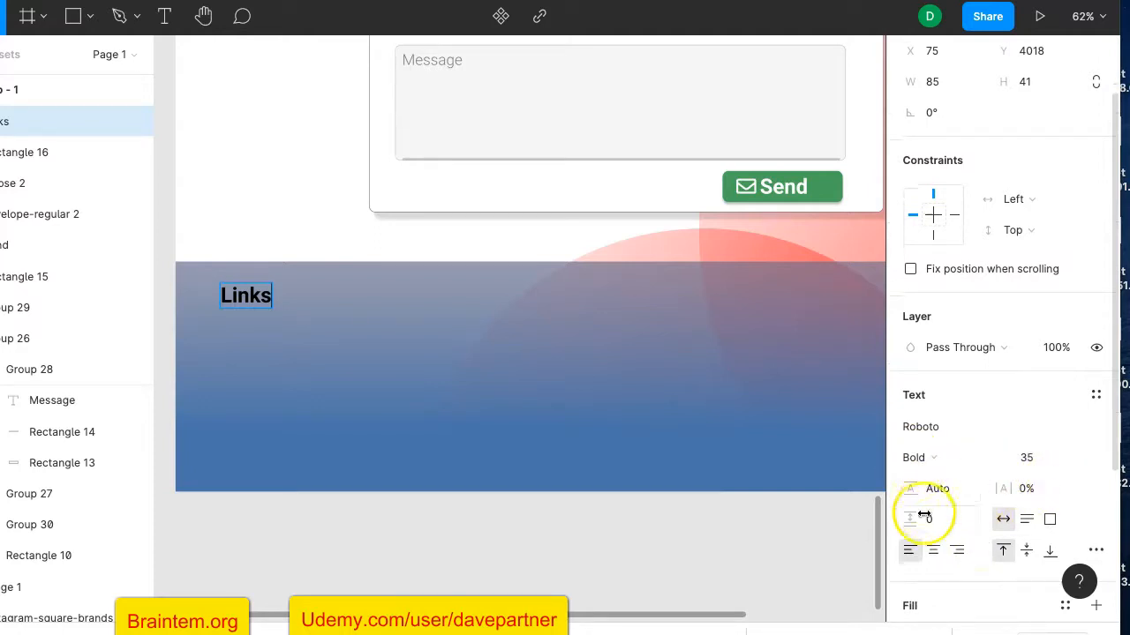
scroll(921, 511, down, 3)
click(912, 412)
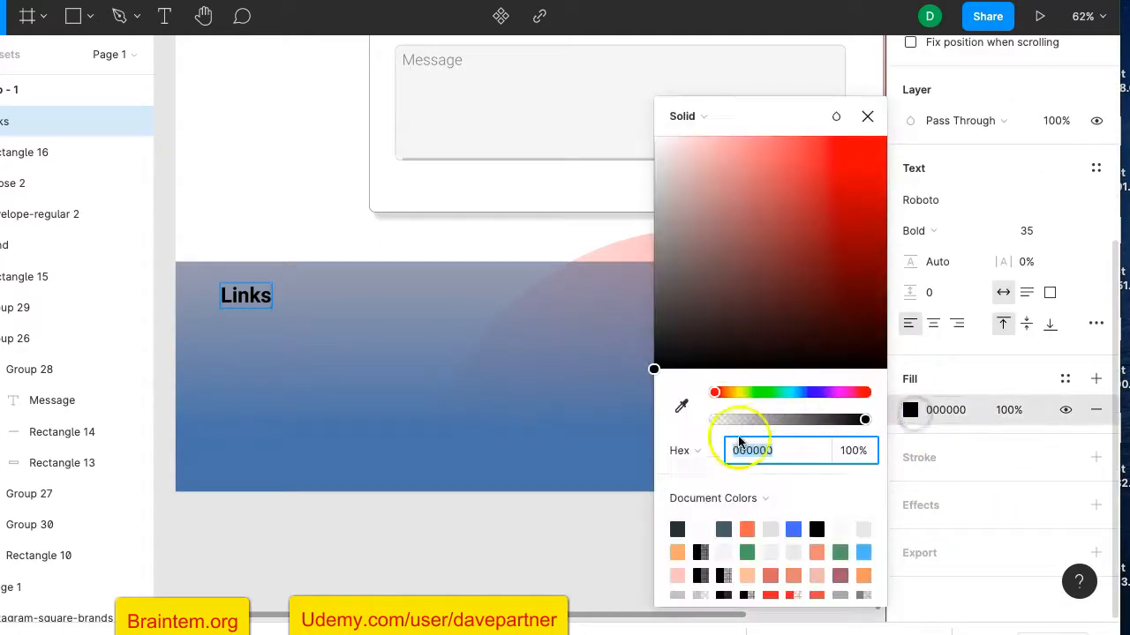
click(700, 528)
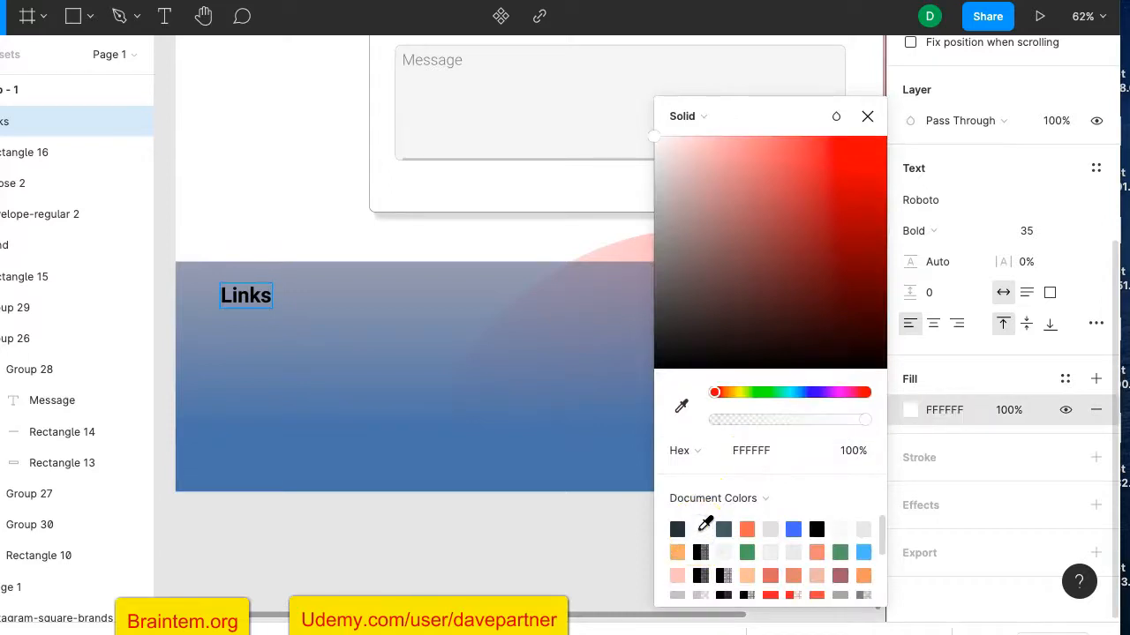
key(ctrl+z)
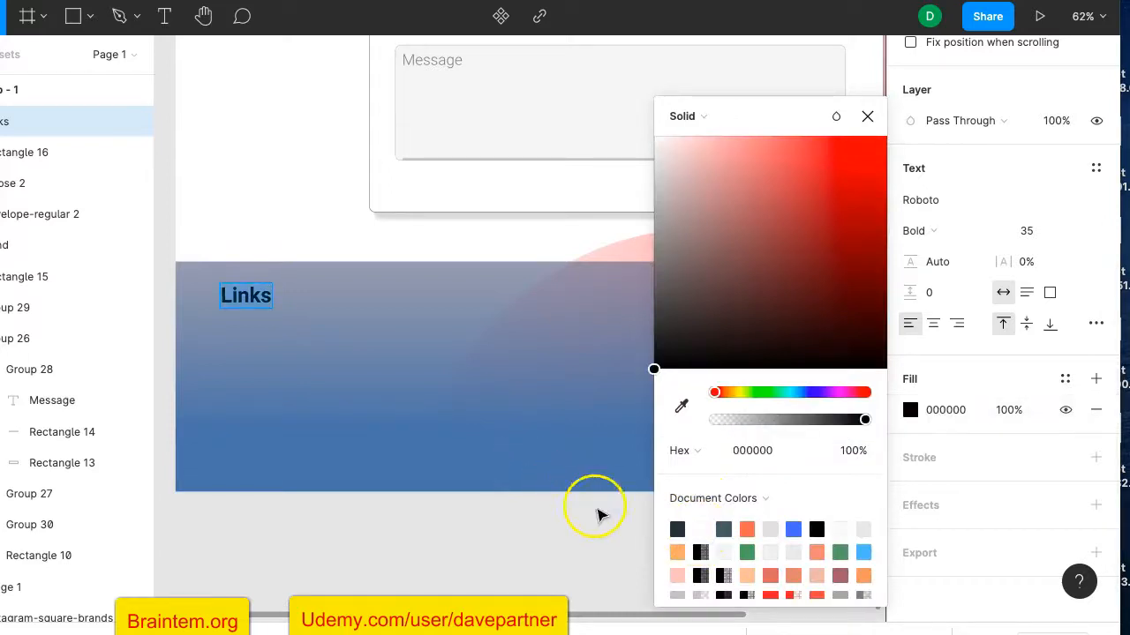
click(699, 522)
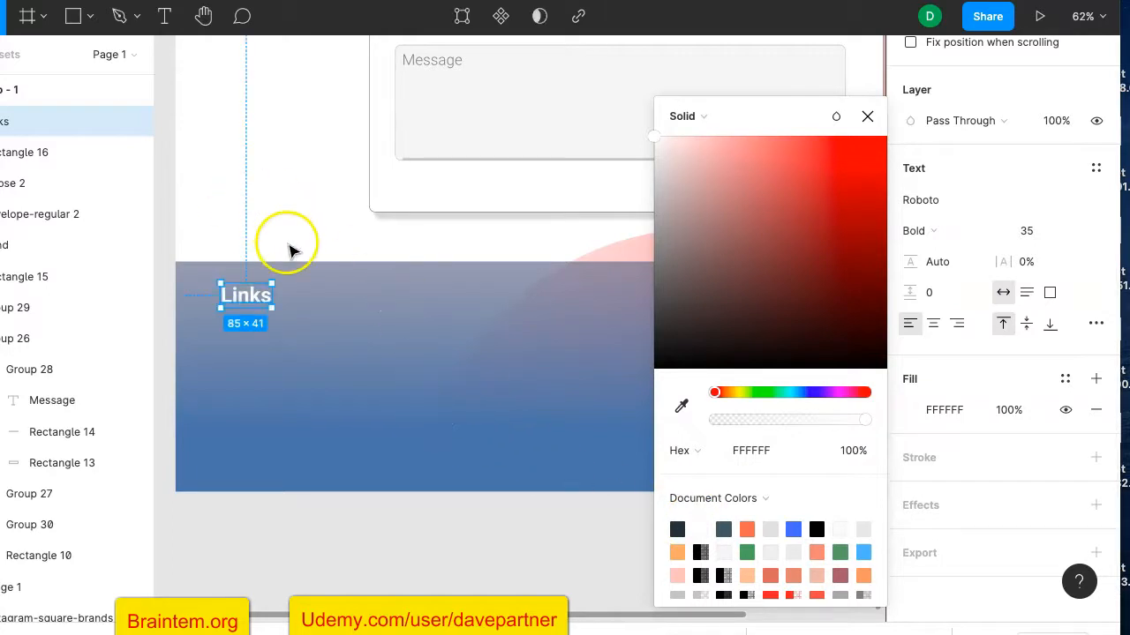
click(236, 97)
Step: Add a text block listing Home, About, Contact and Bookings on separate lines, left-aligned directly under "Links" at X 75, Y 4059
click(161, 16)
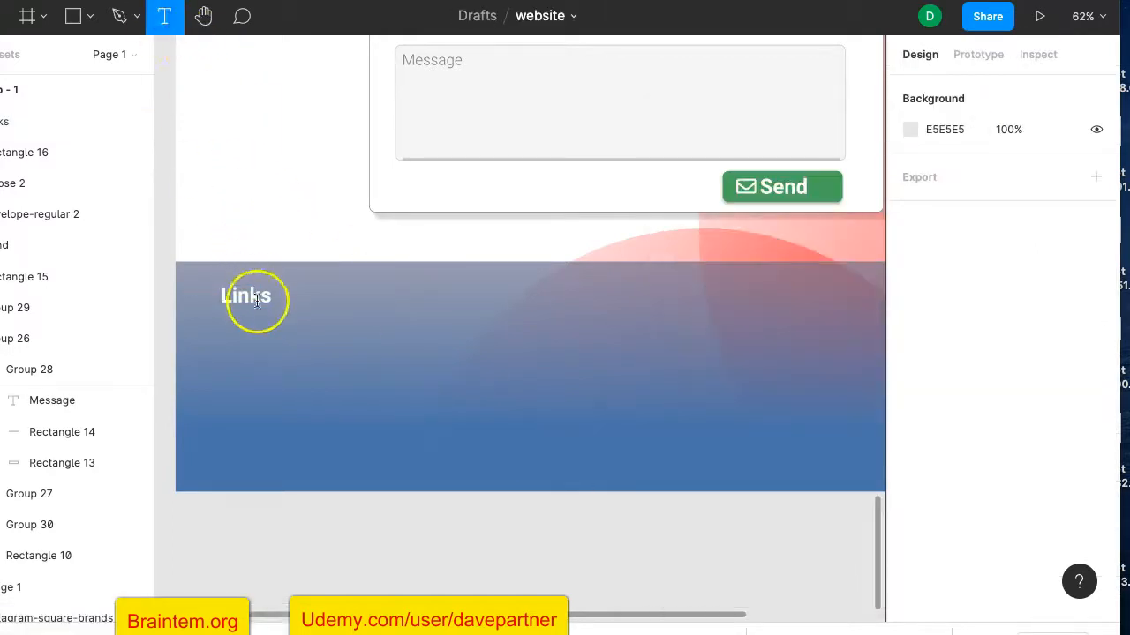
click(229, 319)
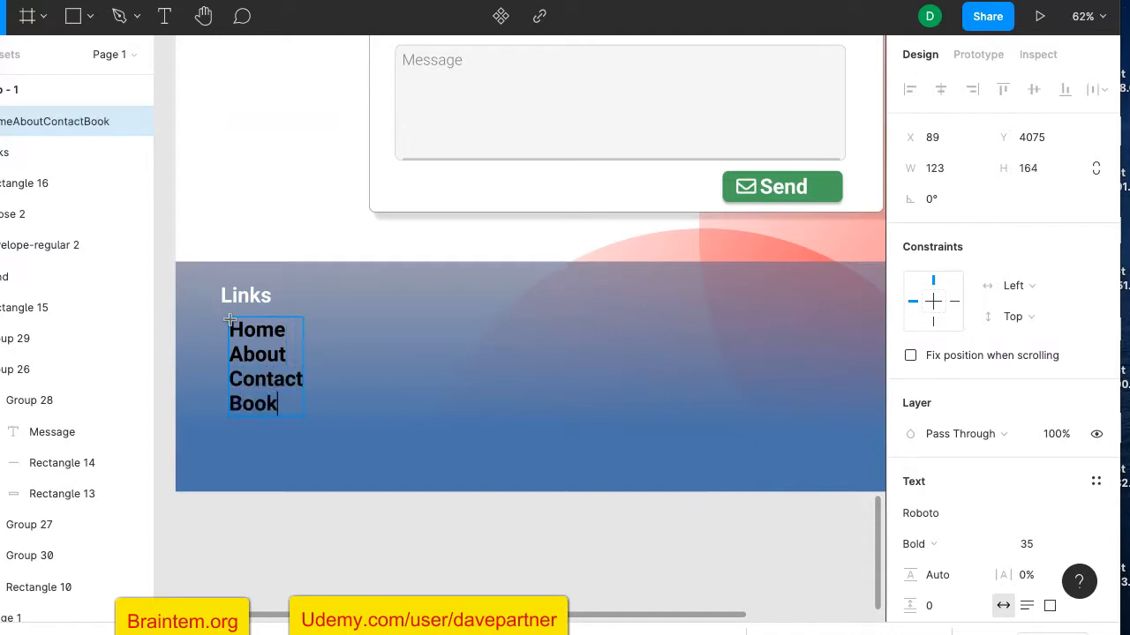
key(Escape)
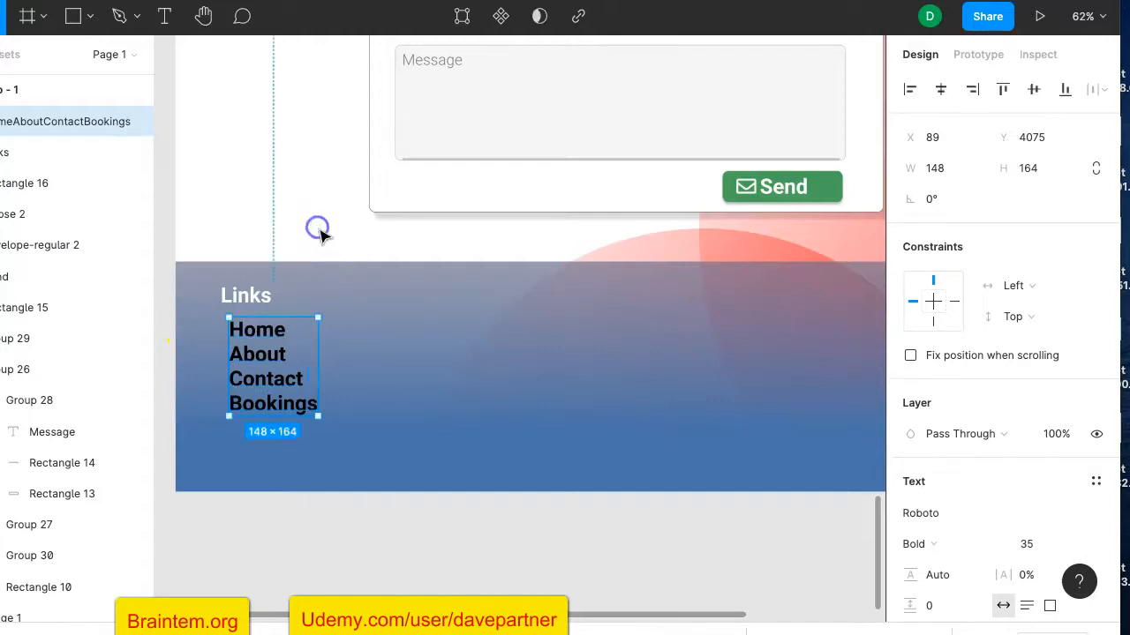
drag(290, 365, 284, 347)
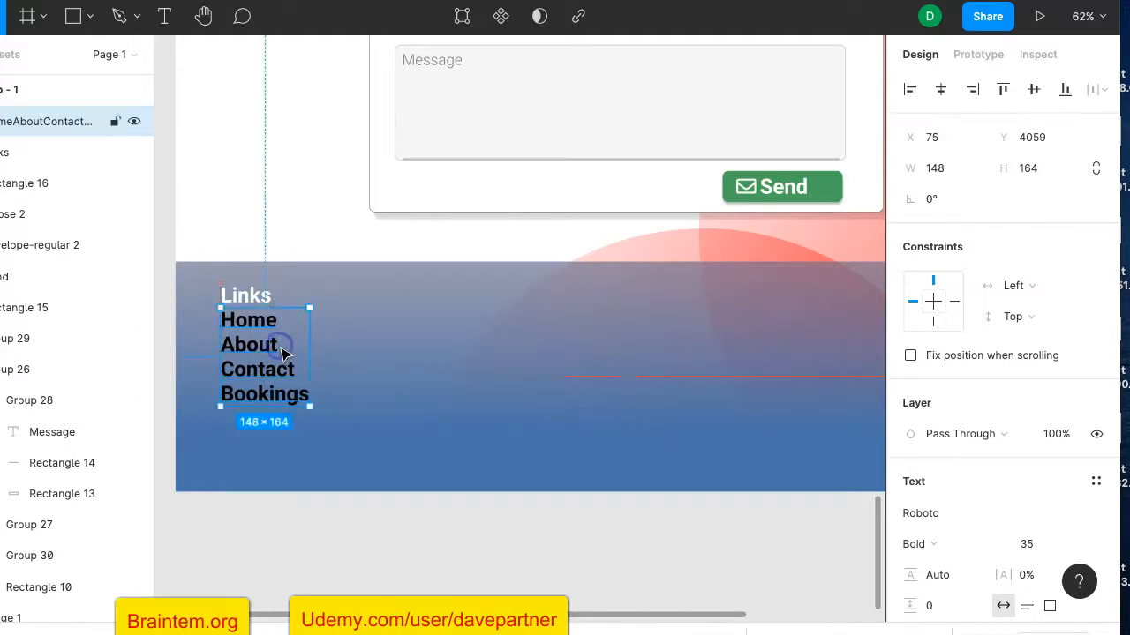
Step: Set the font size of the footer link list to 25
scroll(1026, 523, down, 1)
click(1026, 522)
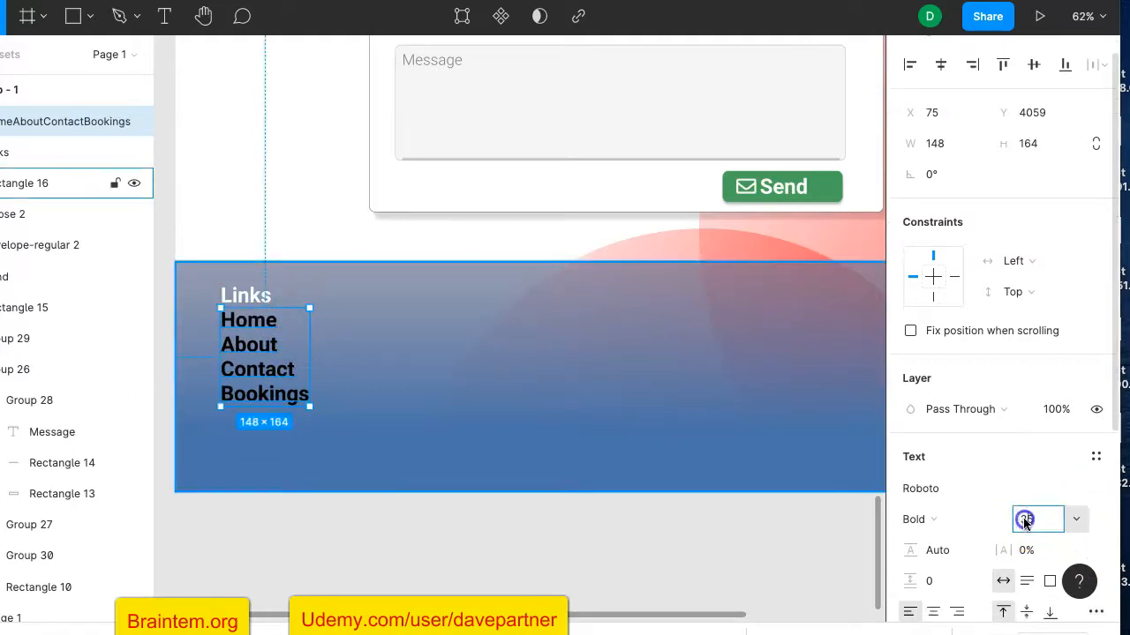
text(25)
key(Return)
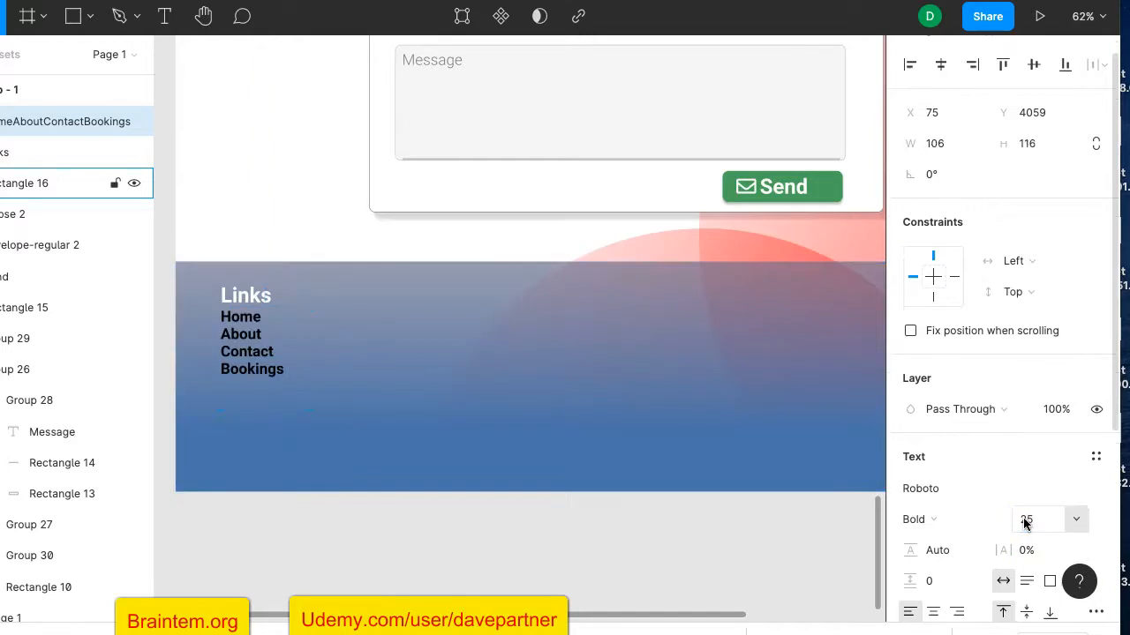
Step: Set the font weight of the footer link list to Regular
scroll(1068, 438, down, 4)
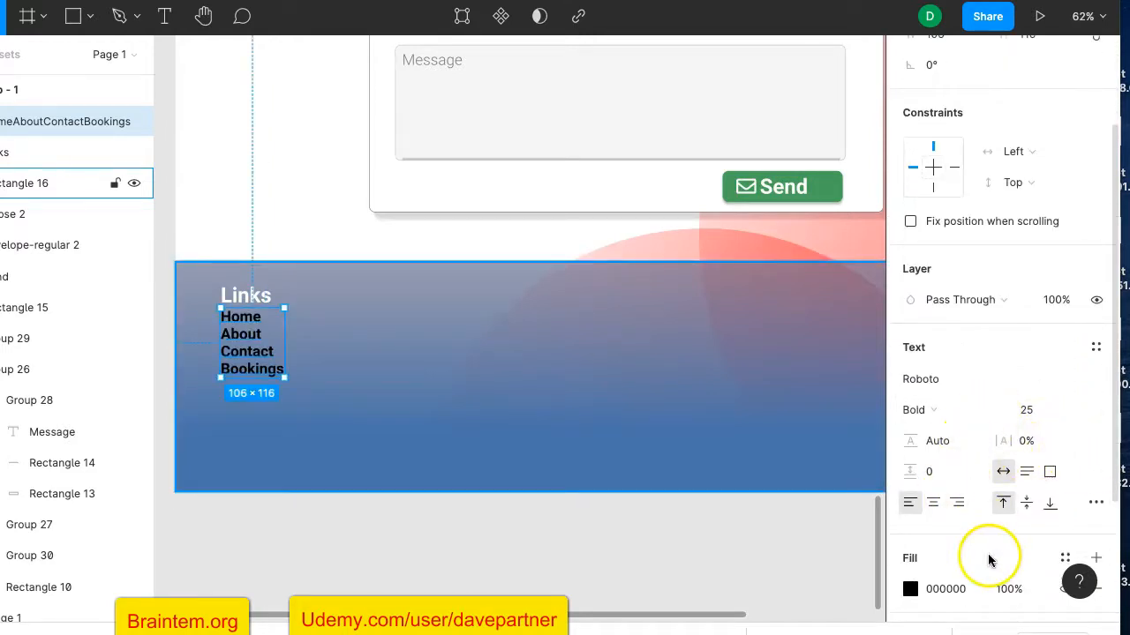
click(927, 410)
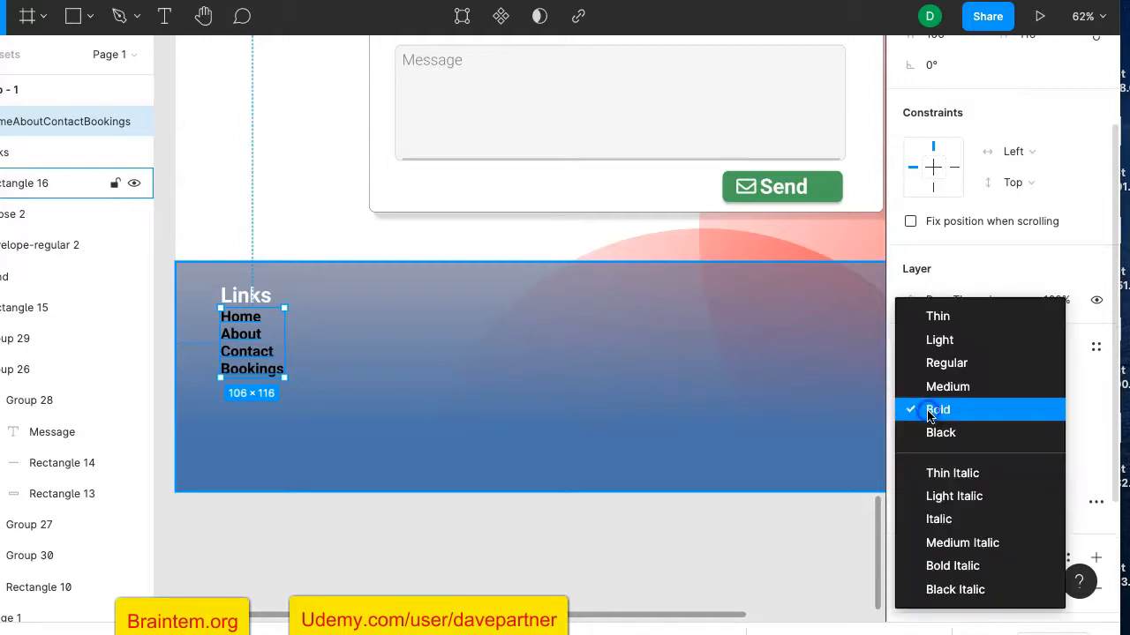
click(946, 367)
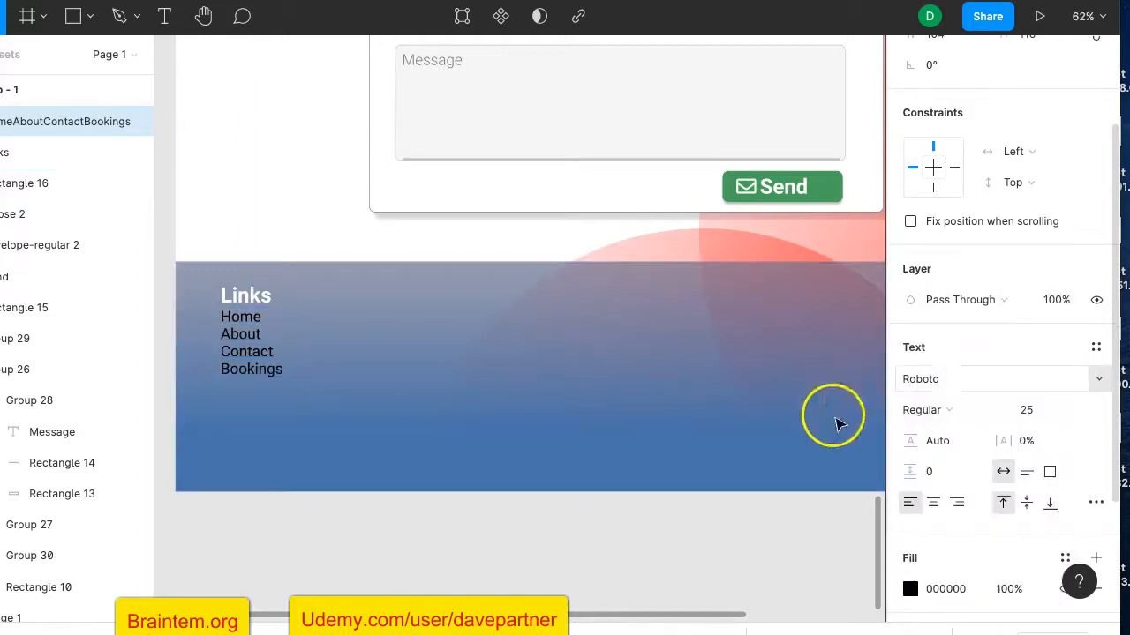
Step: Set the footer link list's text colour to light grey, F0F0F0
scroll(931, 452, down, 4)
scroll(931, 459, down, 2)
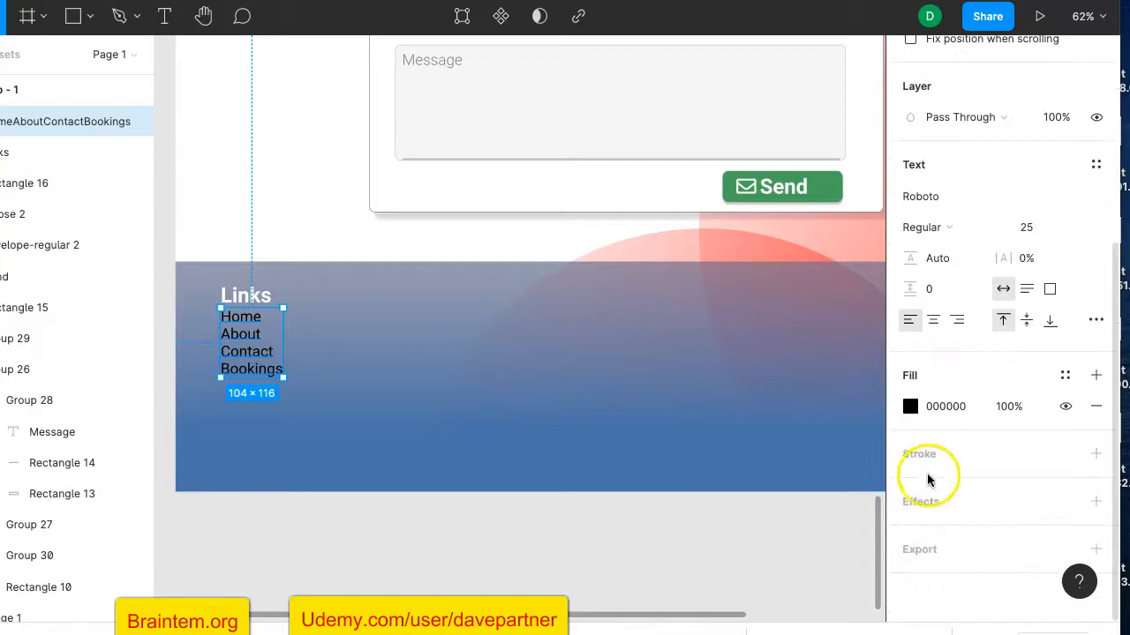
click(910, 406)
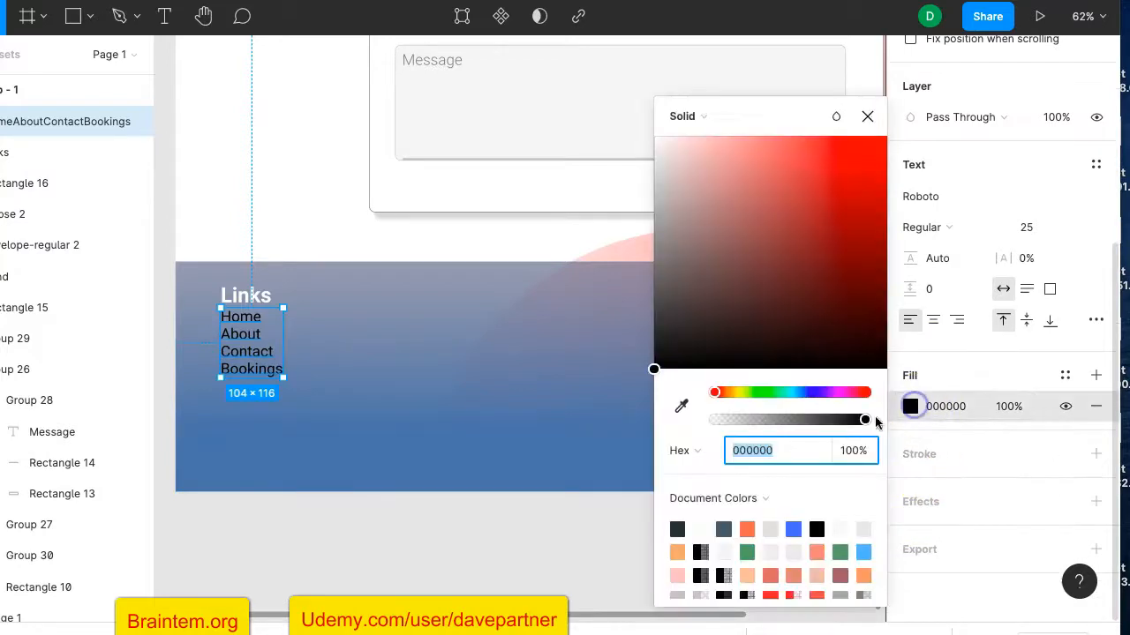
click(776, 554)
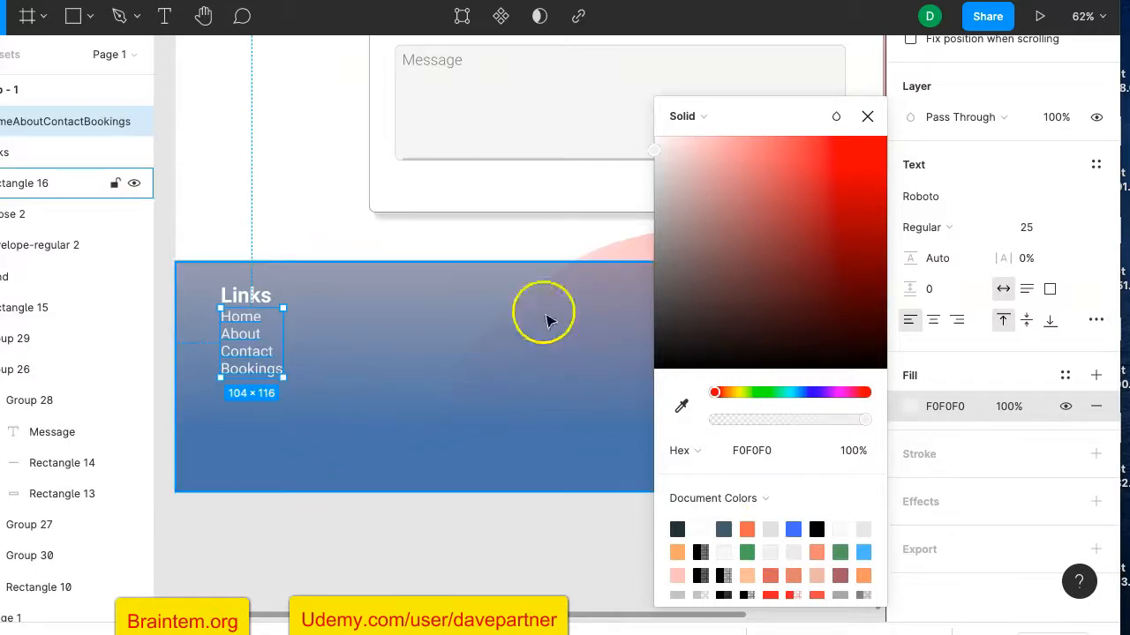
click(560, 243)
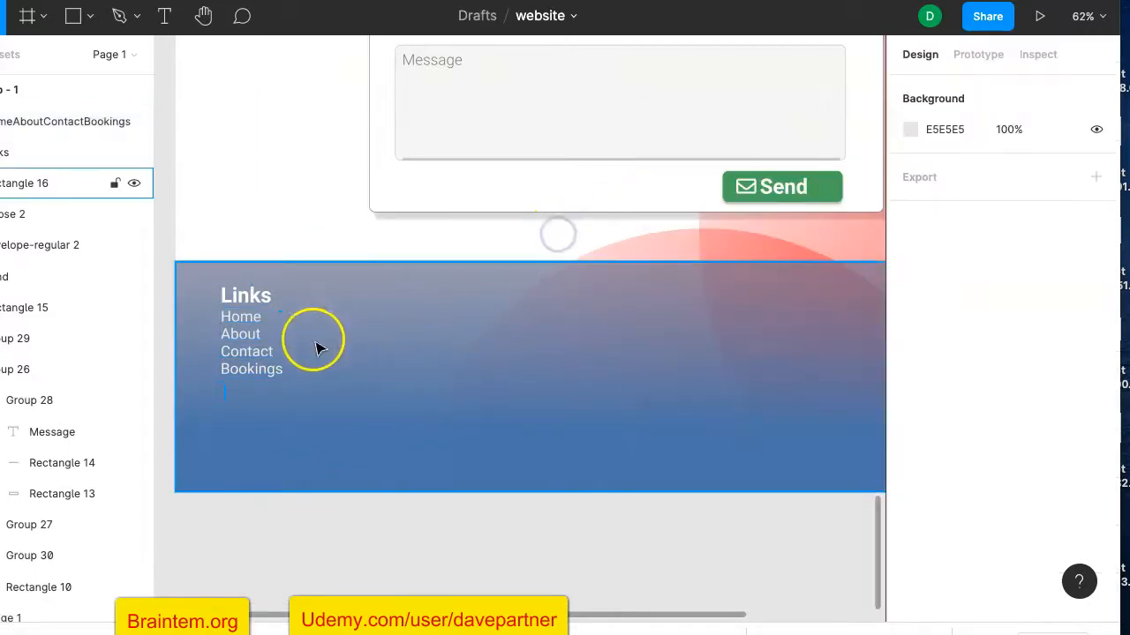
Step: Indent the link list slightly under the "Links" heading by nudging it to X 81, keeping Y 4059
click(256, 342)
key(Right)
key(Right)
key(Right)
key(Right)
key(Right)
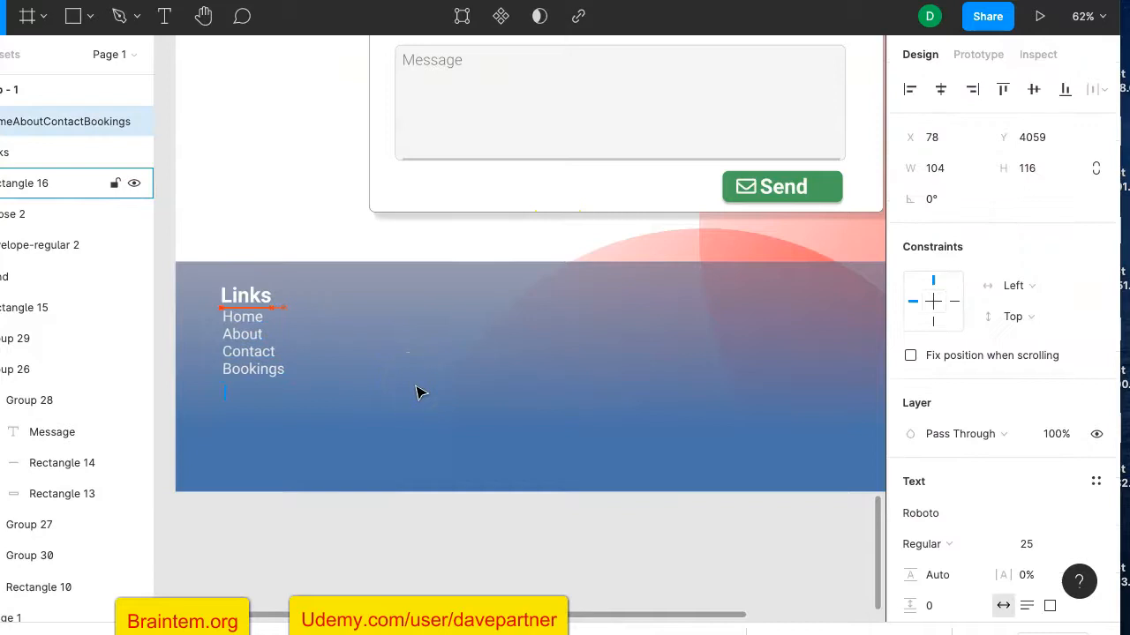
click(341, 239)
click(424, 434)
click(347, 304)
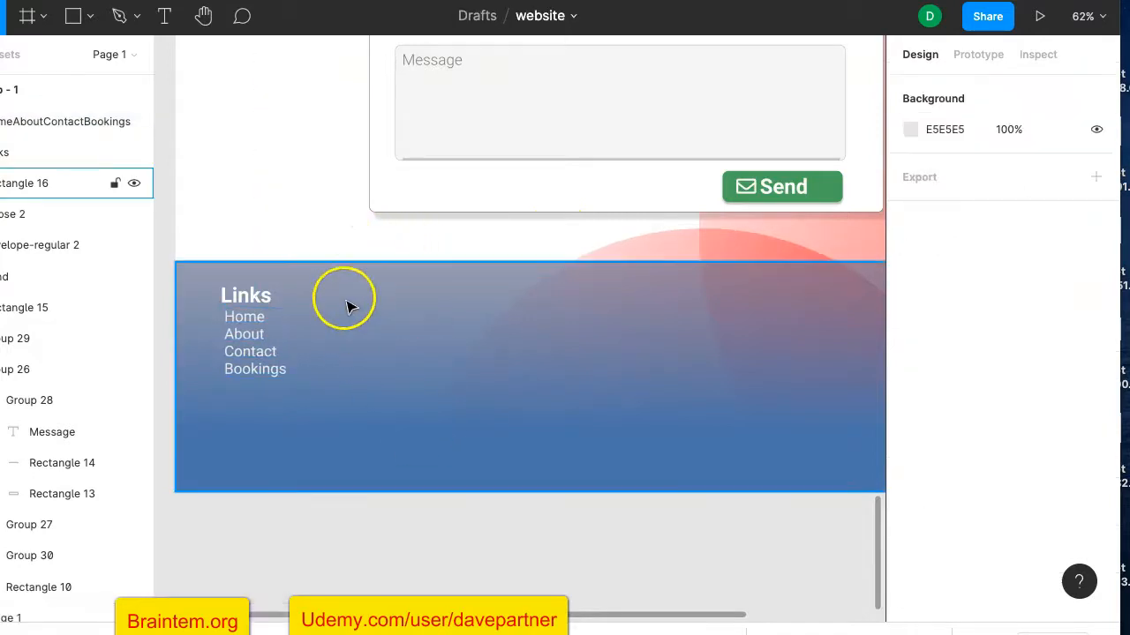
click(90, 16)
click(72, 84)
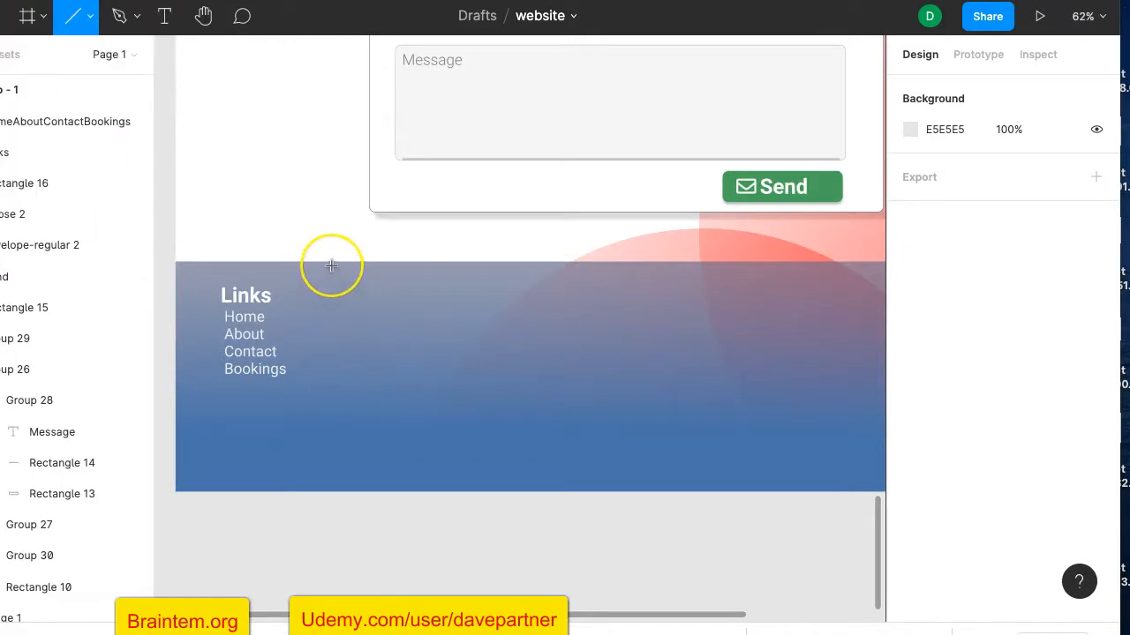
drag(331, 265, 343, 439)
drag(344, 488, 344, 489)
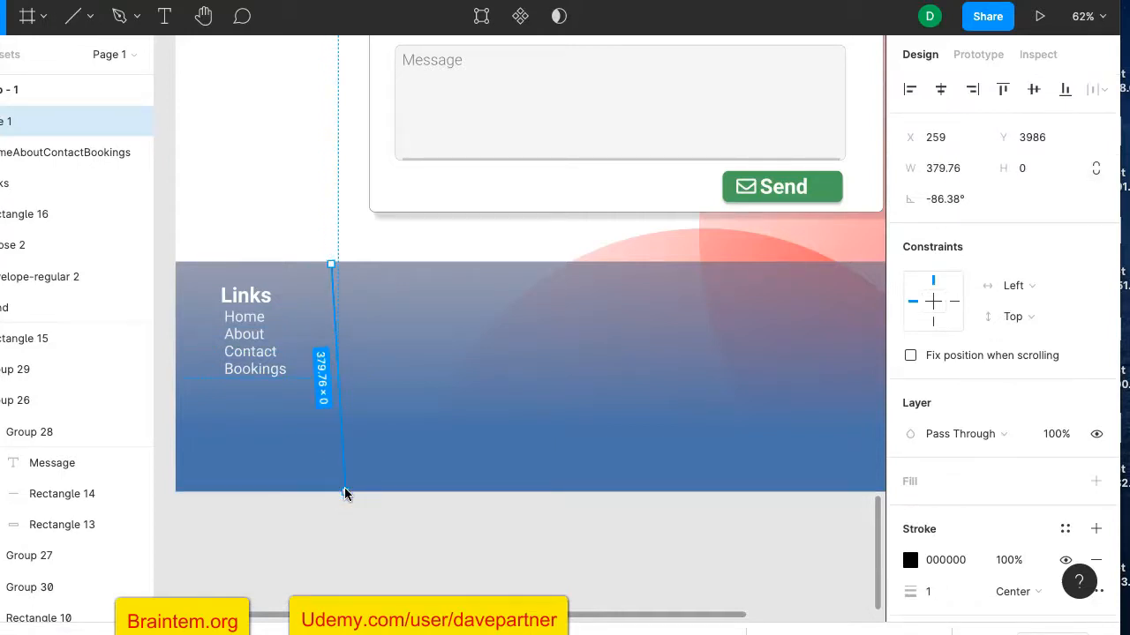
key(Delete)
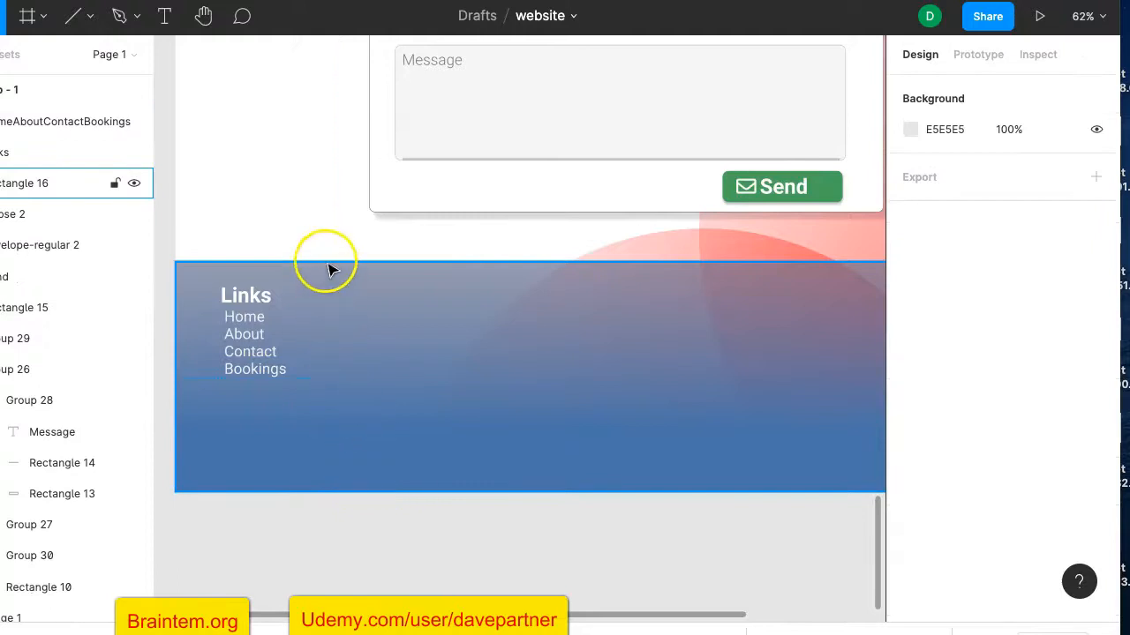
Step: Draw a vertical line about 341 long beside the footer link list at about X 243, Y 3983, and give it a white FFFFFF fill
click(75, 15)
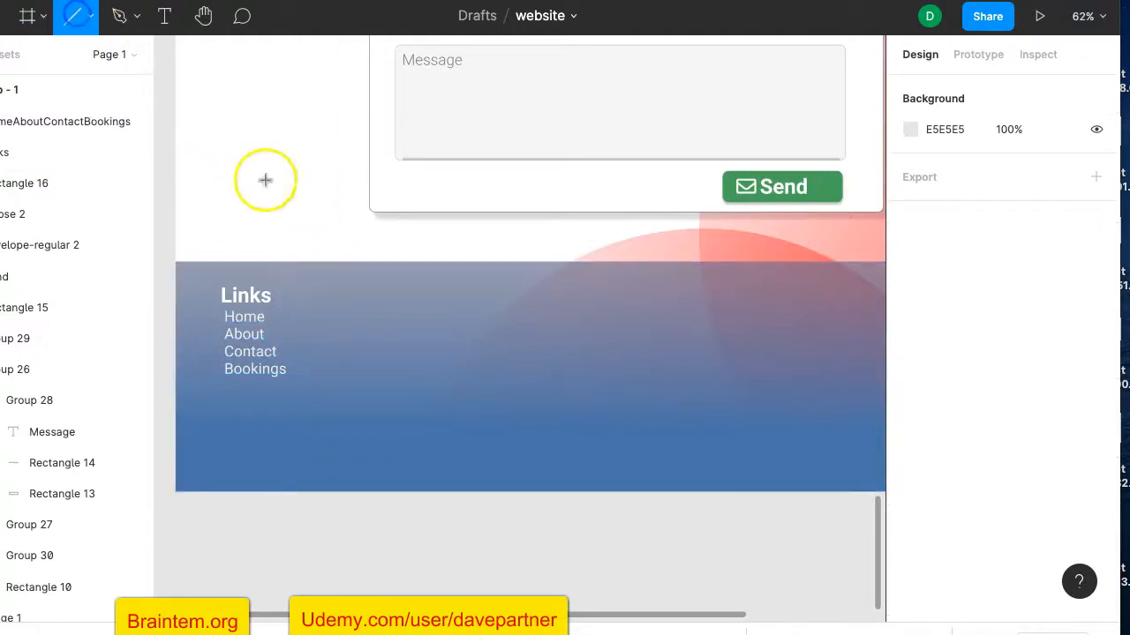
drag(322, 262, 329, 468)
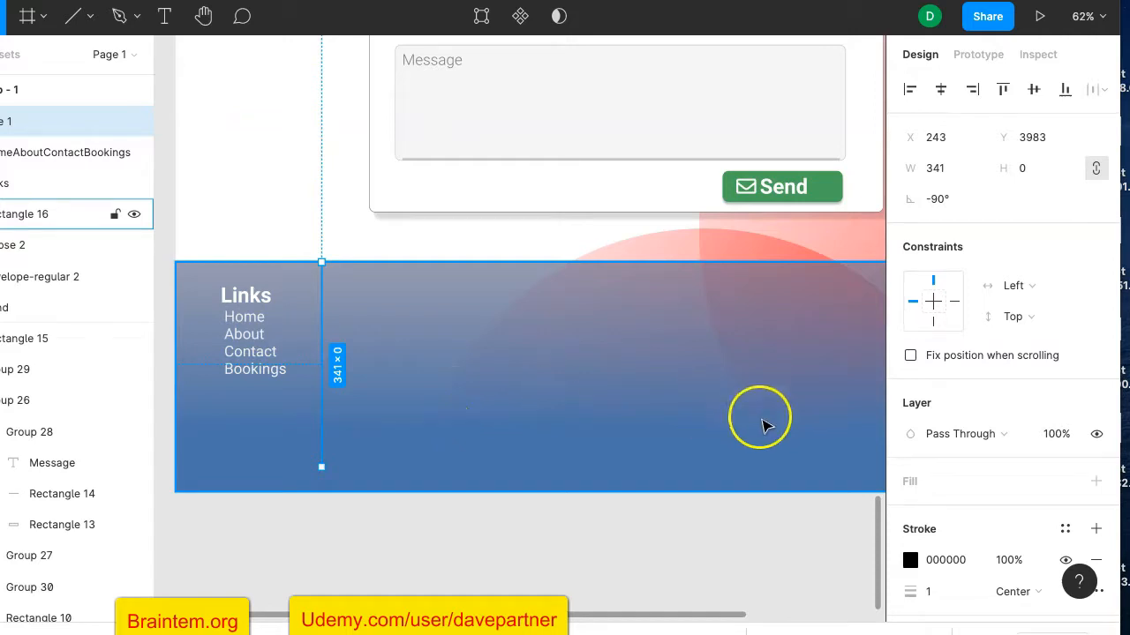
scroll(929, 485, down, 2)
scroll(929, 484, down, 1)
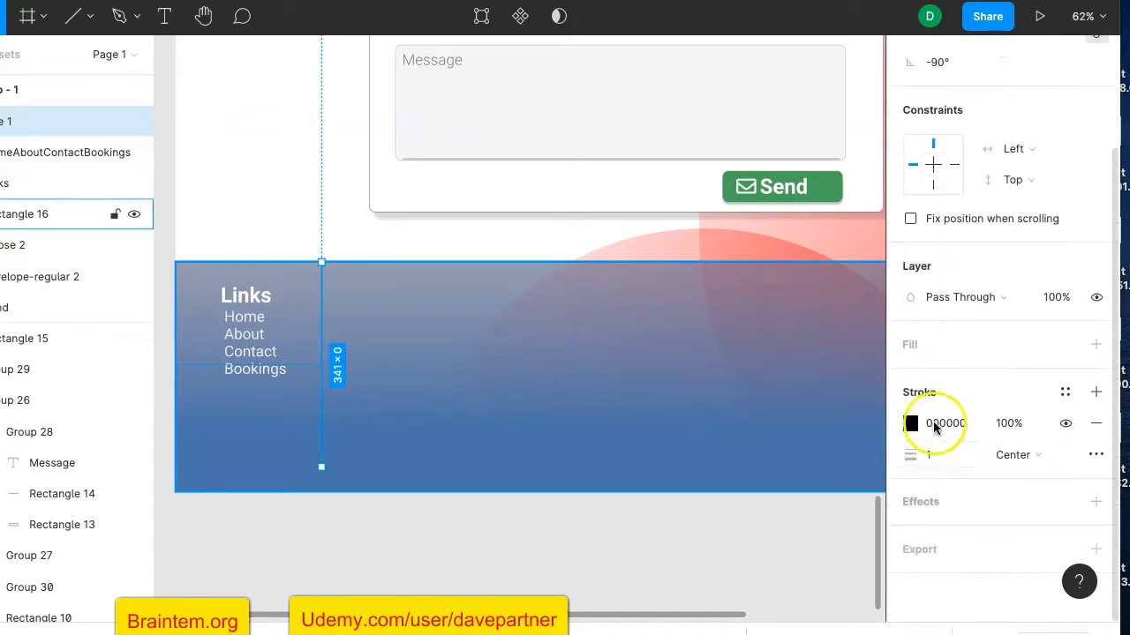
click(916, 350)
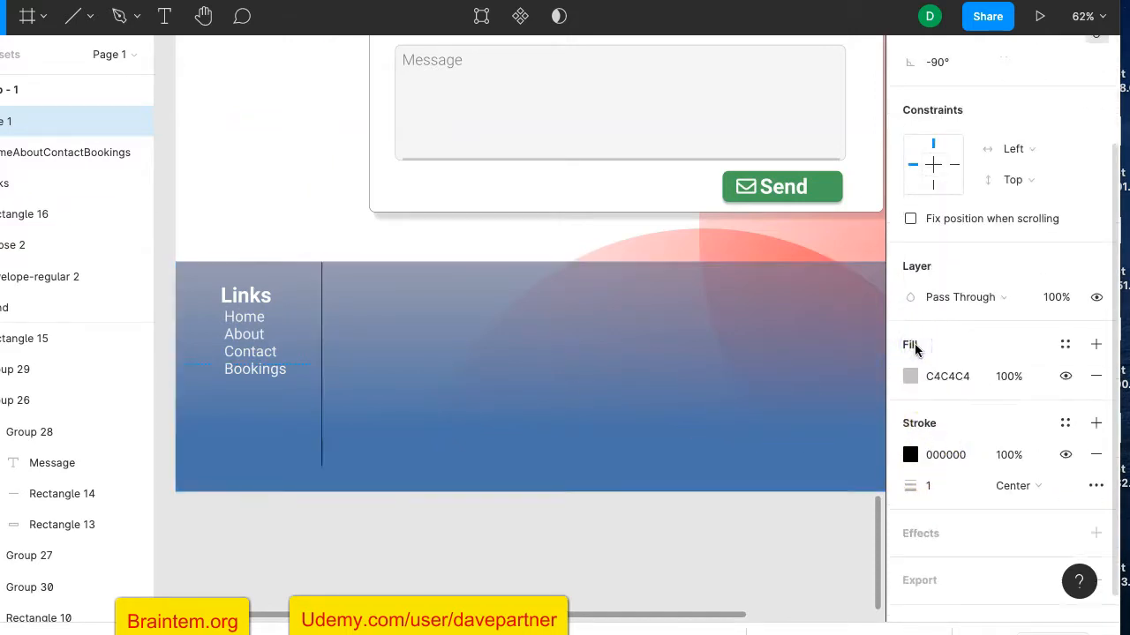
click(914, 371)
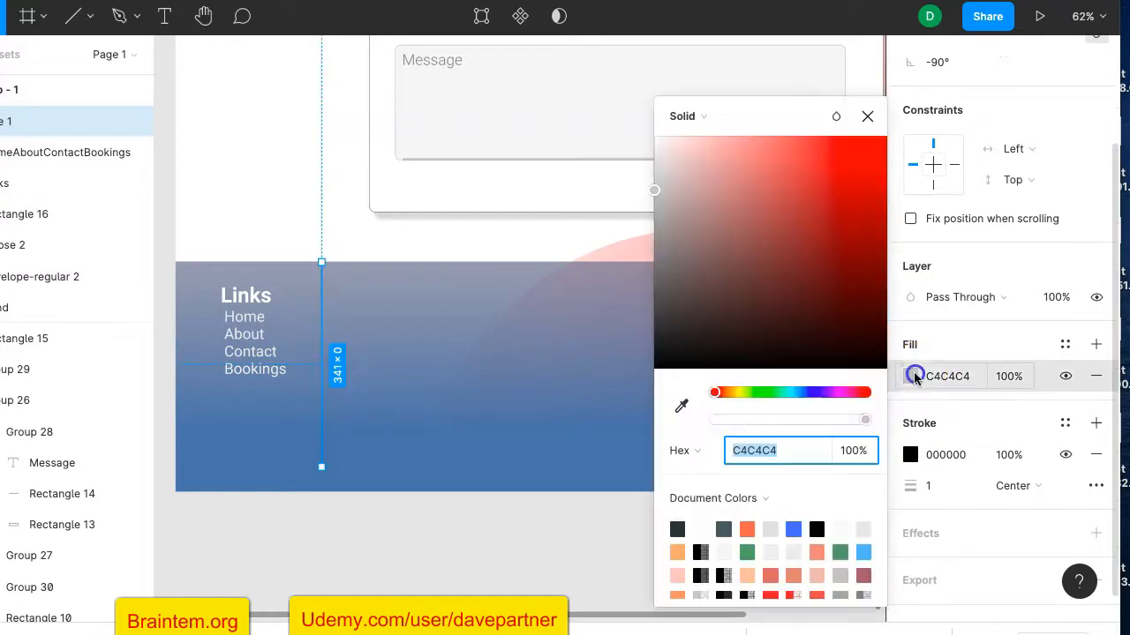
click(701, 528)
Step: Set the footer divider line's stroke width to 3 and its stroke colour to white, FFFFFF
click(935, 489)
text(3)
key(Return)
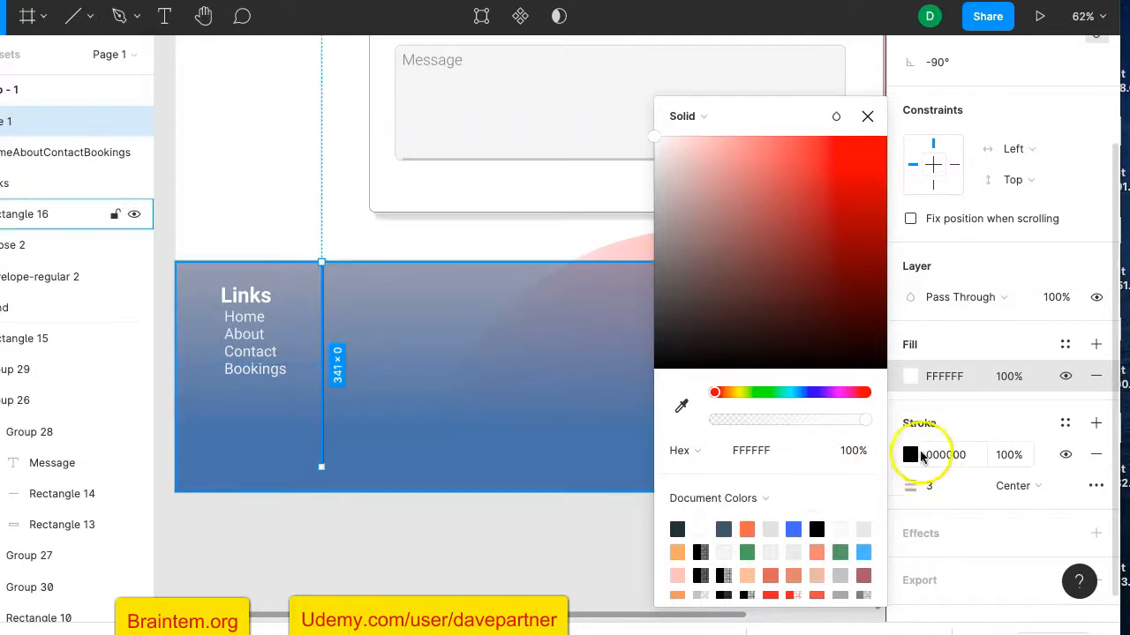
click(913, 455)
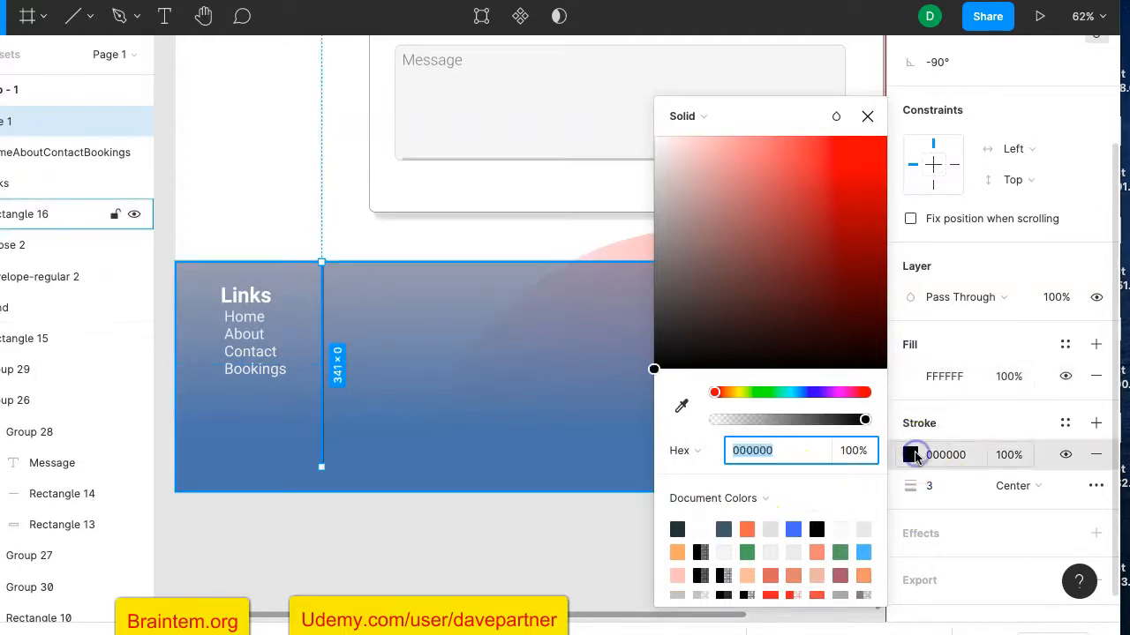
click(701, 529)
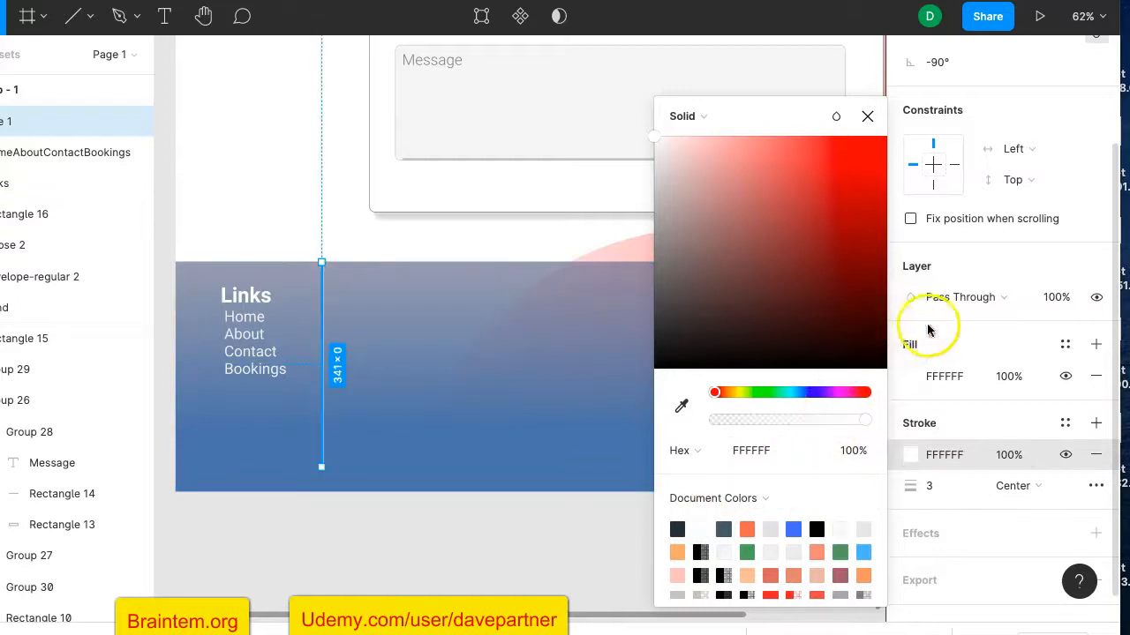
Step: Move the white divider line down inside the footer to about Y 3998, keeping X 243
click(931, 327)
mouse_move(323, 361)
mouse_down()
mouse_move(323, 374)
mouse_move(323, 361)
mouse_up()
click(350, 216)
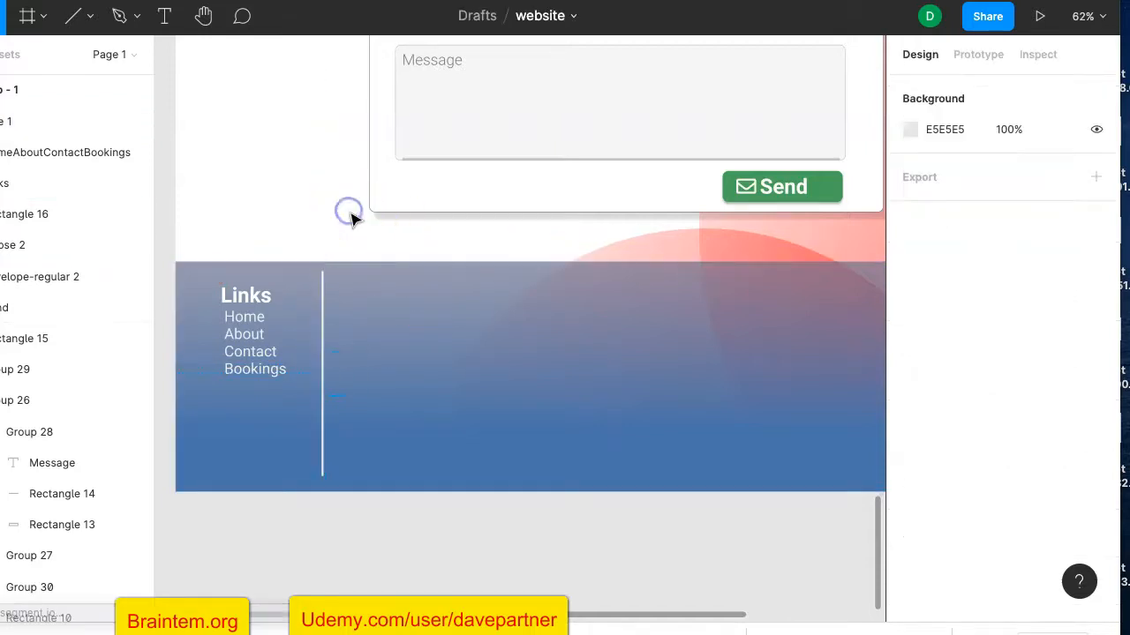
Step: Duplicate the white divider line and place the copy further right in the footer at about X 577, Y 3998
click(250, 303)
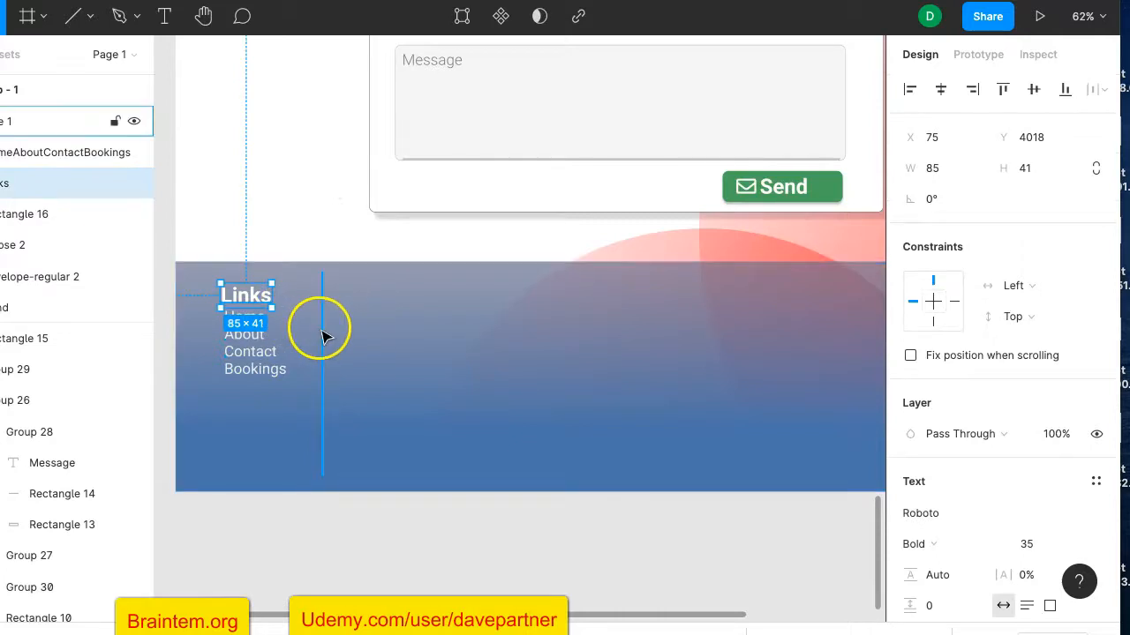
click(323, 337)
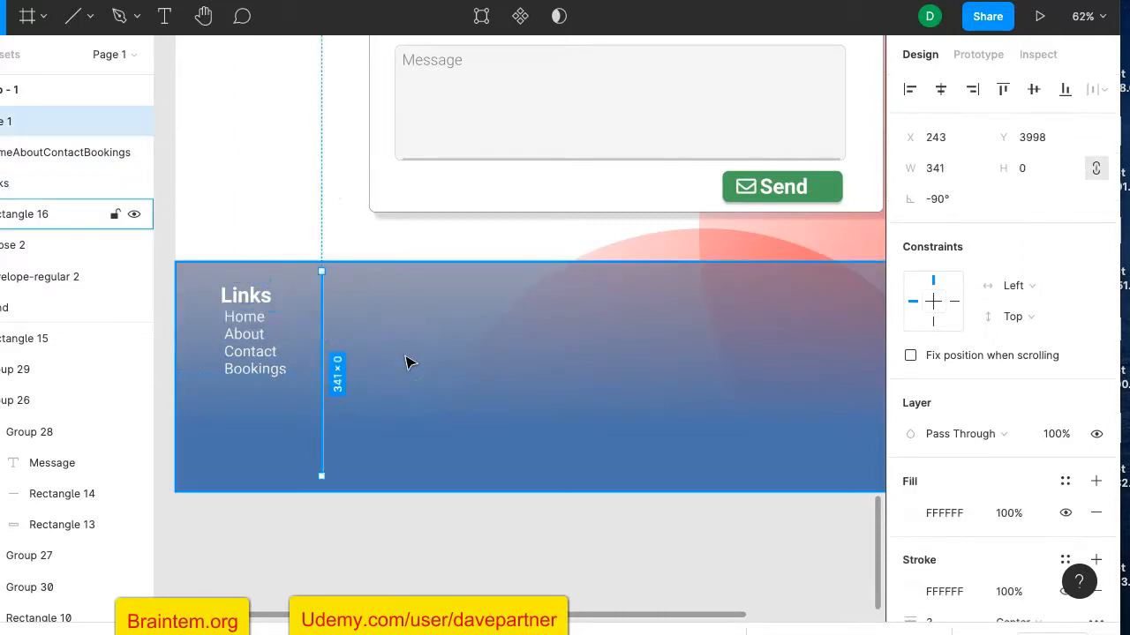
key(ctrl+d)
click(323, 340)
drag(324, 342, 522, 339)
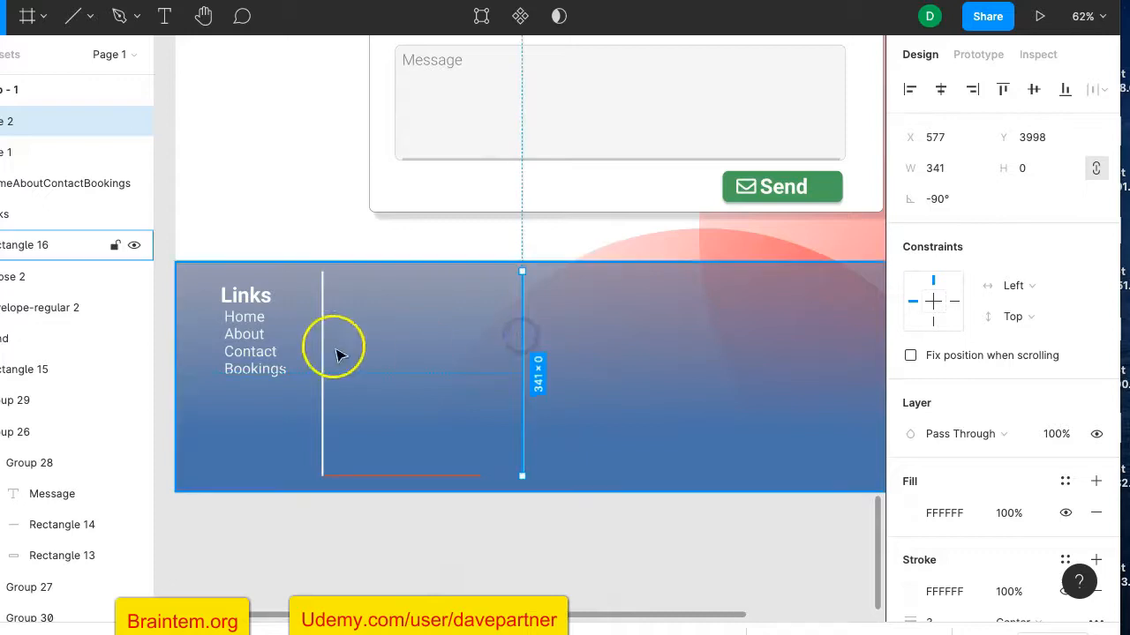
shift+click(247, 377)
shift+click(245, 293)
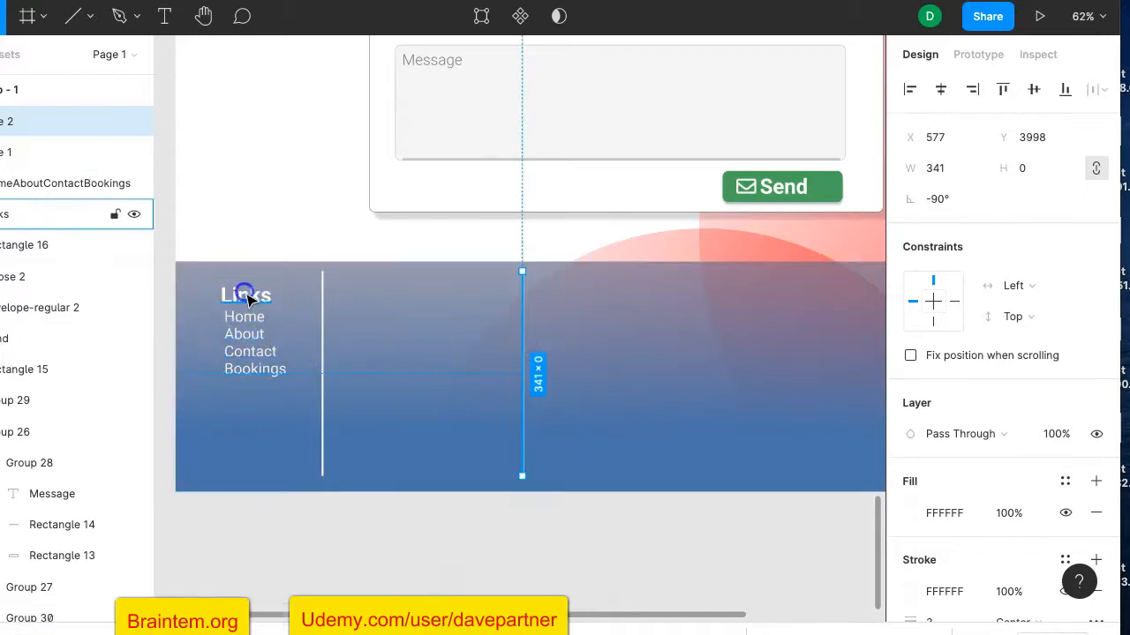
shift+click(248, 313)
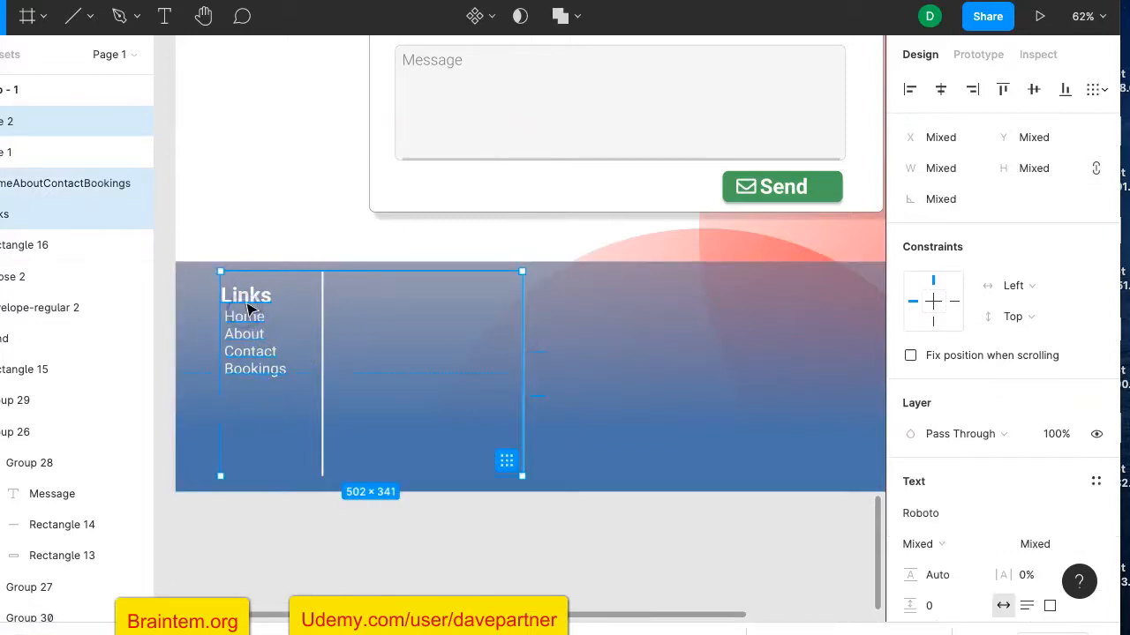
click(247, 302)
click(284, 333)
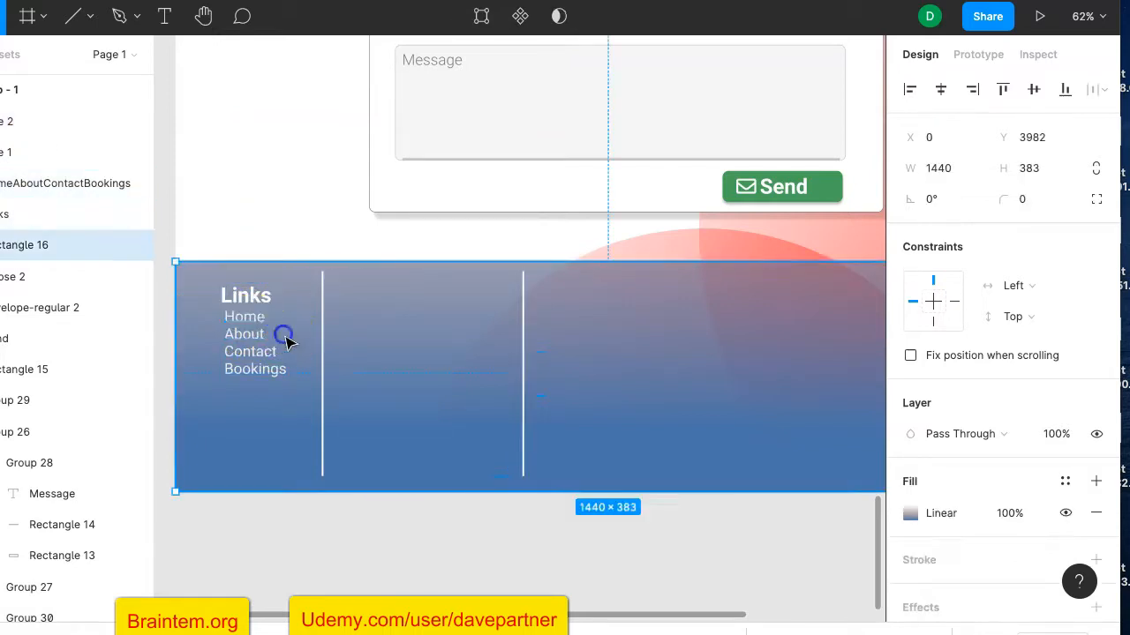
click(253, 298)
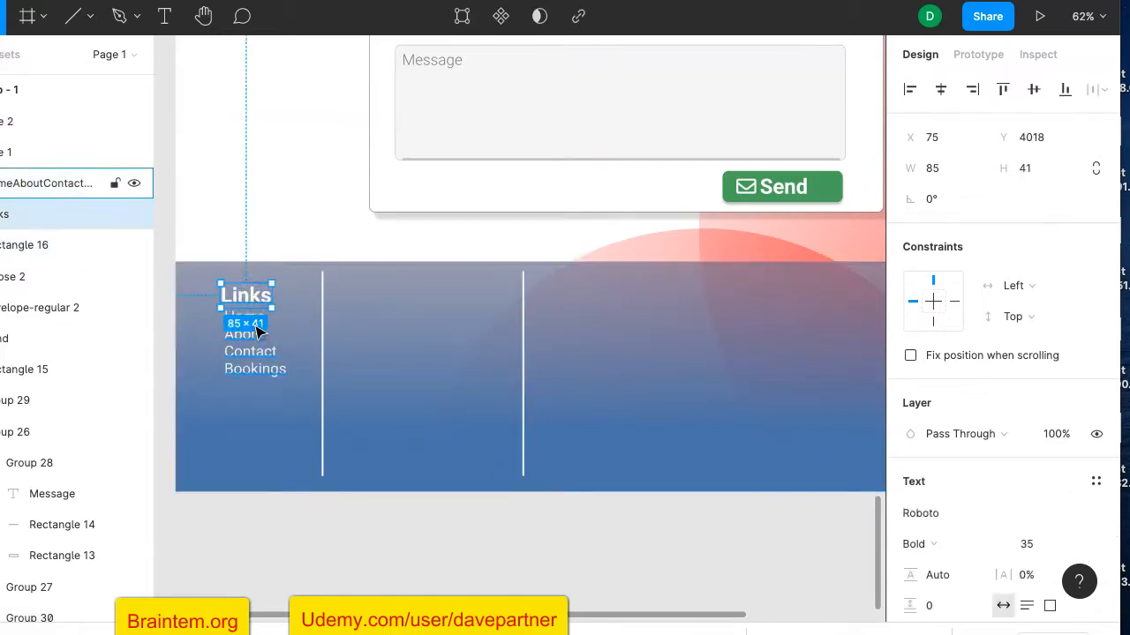
shift+click(250, 369)
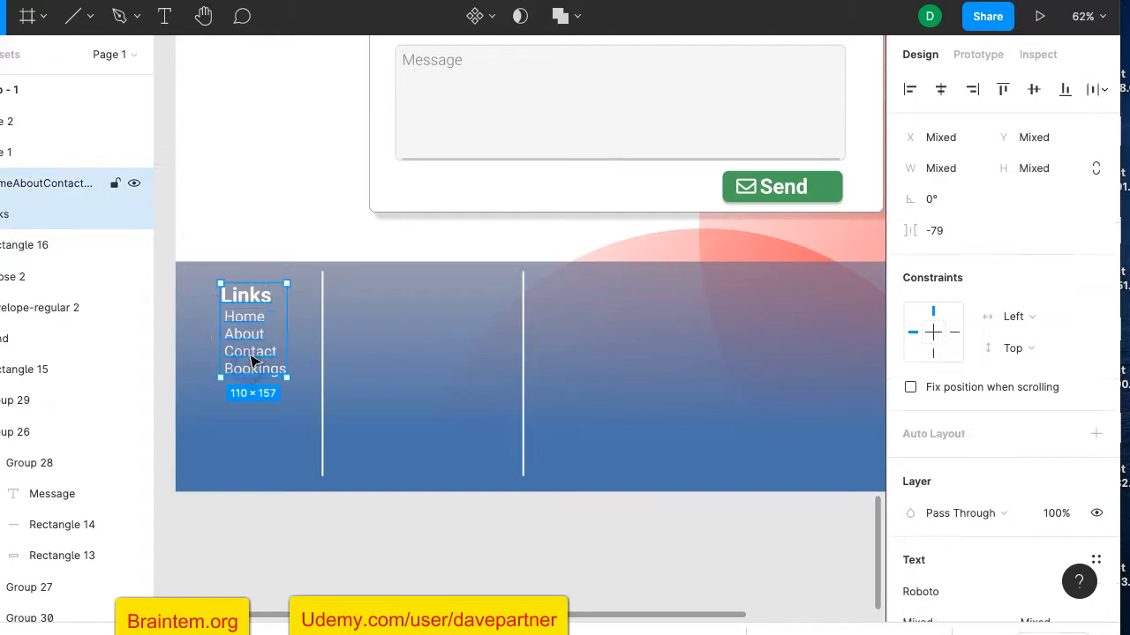
click(249, 349)
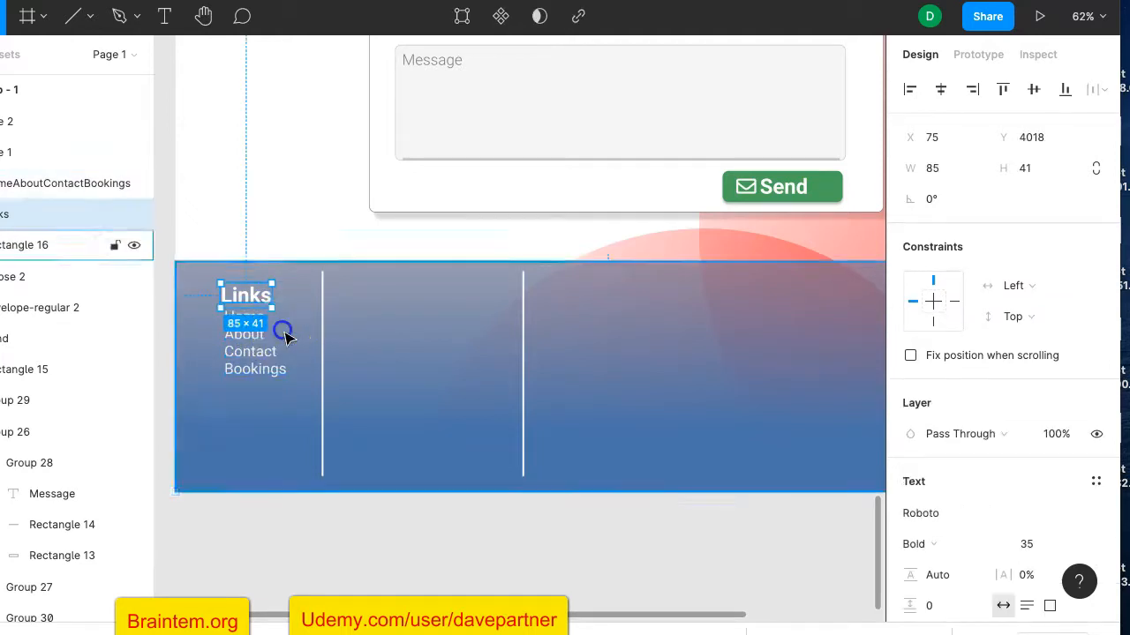
click(283, 329)
Step: Group the "Links" heading with the link list beneath it
scroll(254, 338, up, 5)
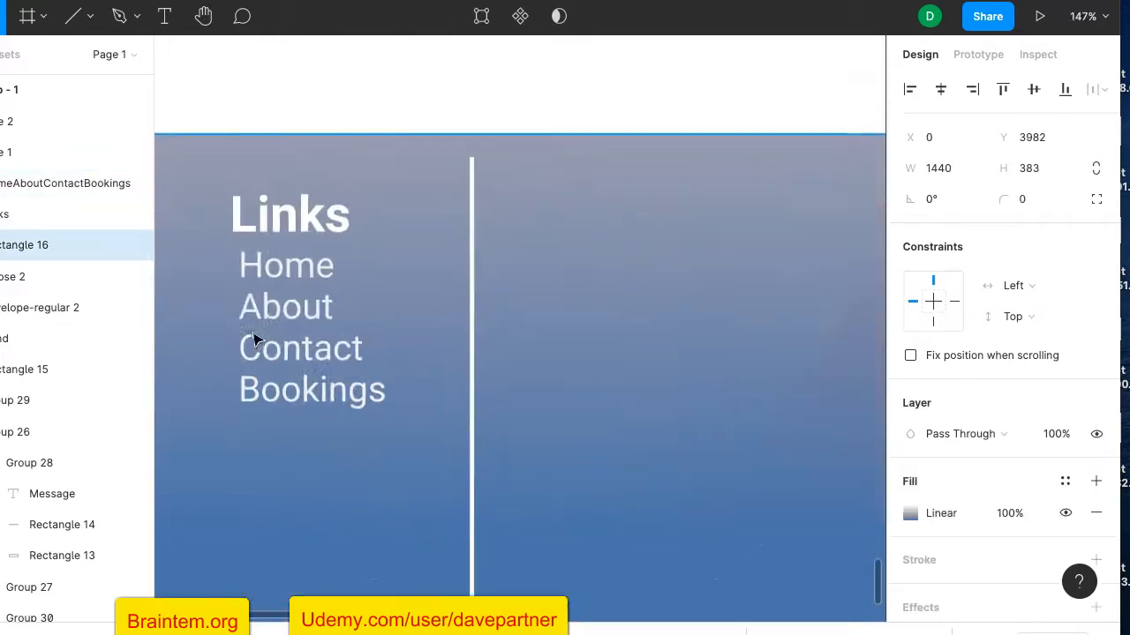
click(287, 385)
shift+click(300, 209)
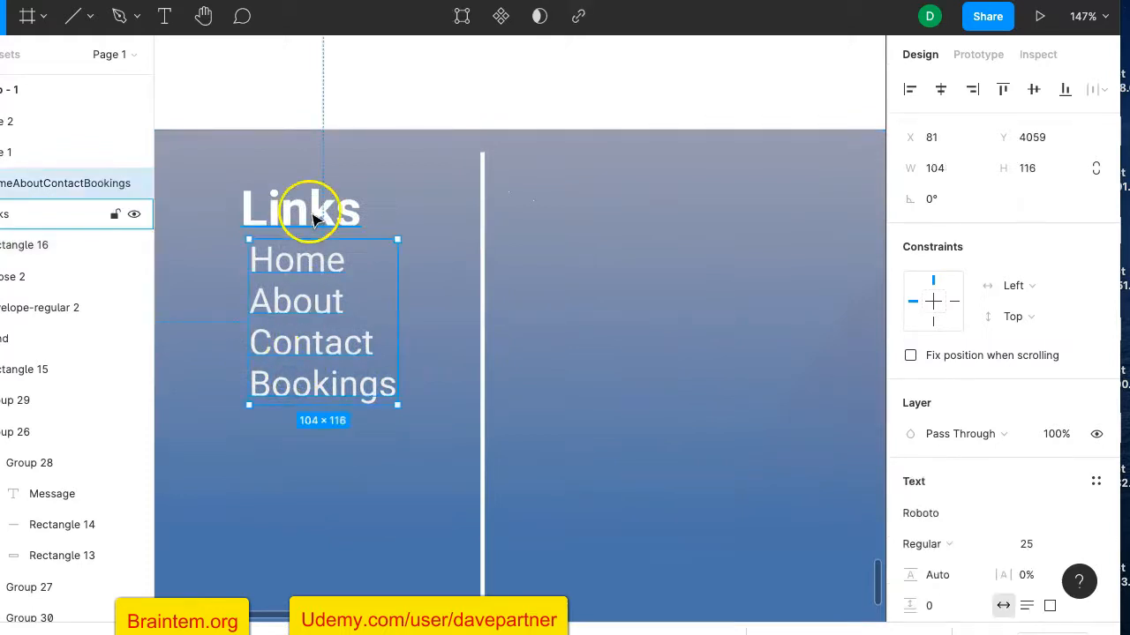
click(381, 289)
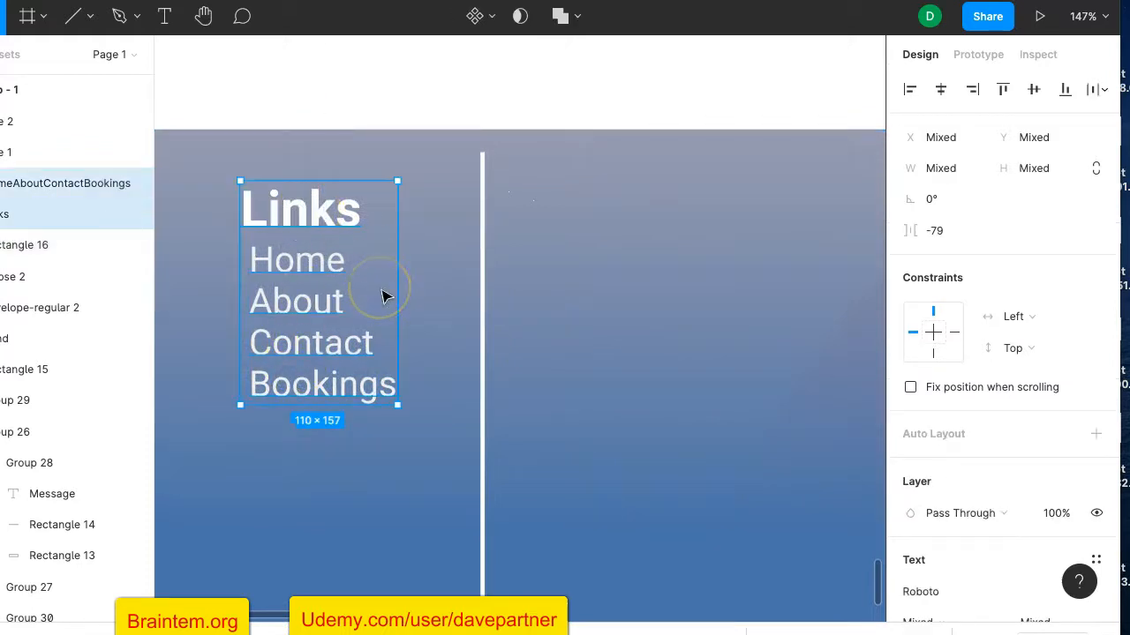
key(ctrl+g)
Step: Duplicate the grouped "Links" column and place the copy between the two footer dividers at about X 310, Y 4018
scroll(461, 336, down, 2)
scroll(460, 335, right, 2)
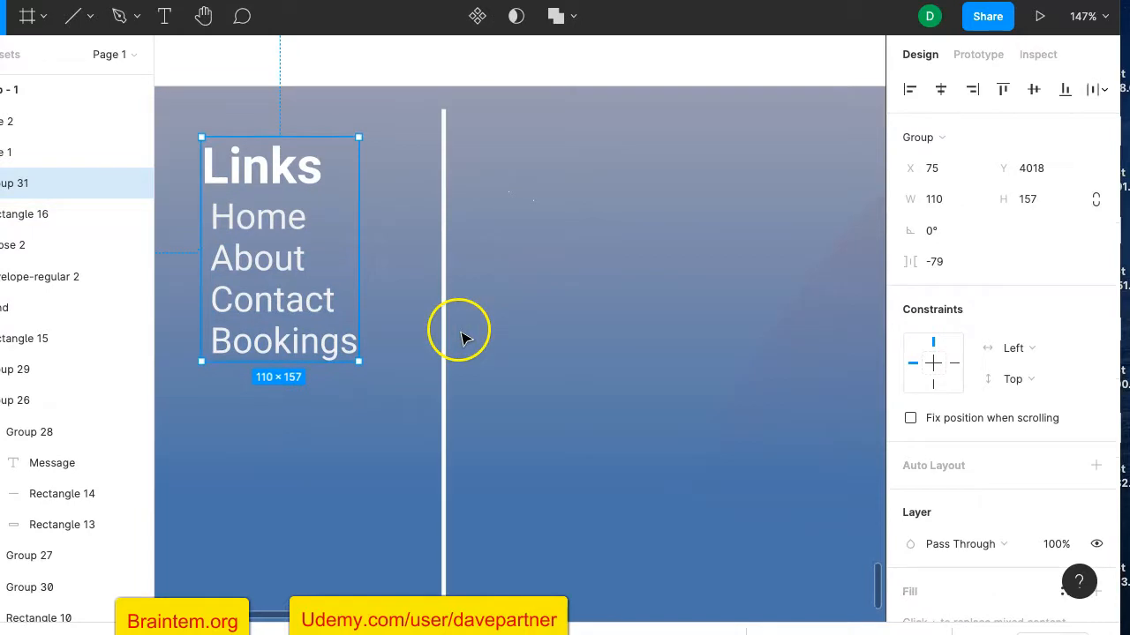
key(ctrl+d)
click(334, 283)
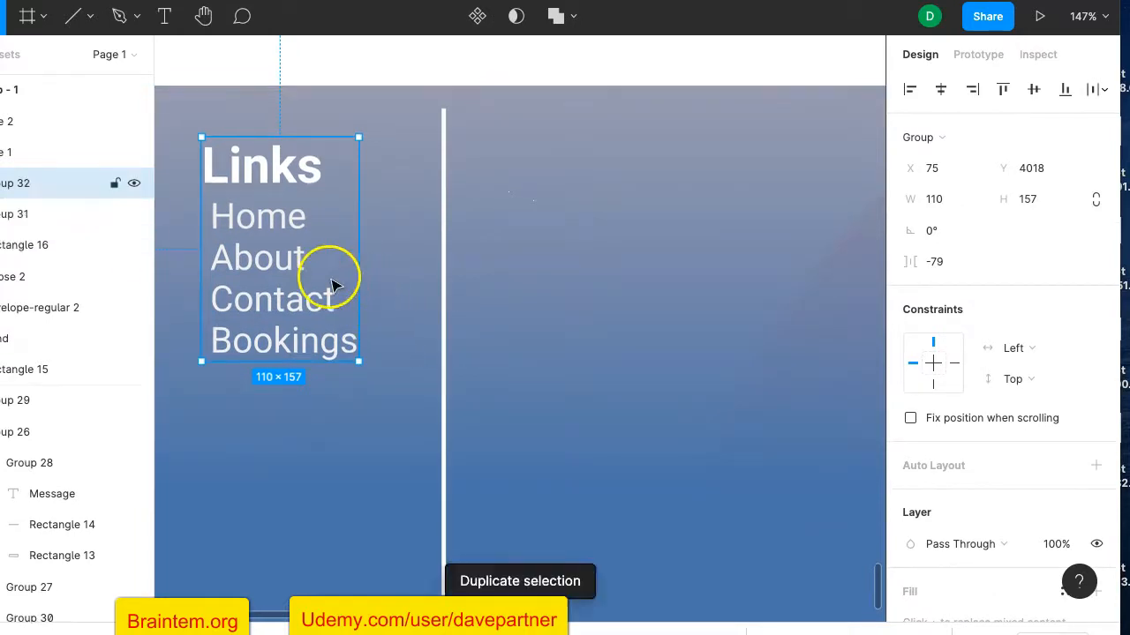
scroll(333, 283, down, 5)
drag(317, 272, 481, 275)
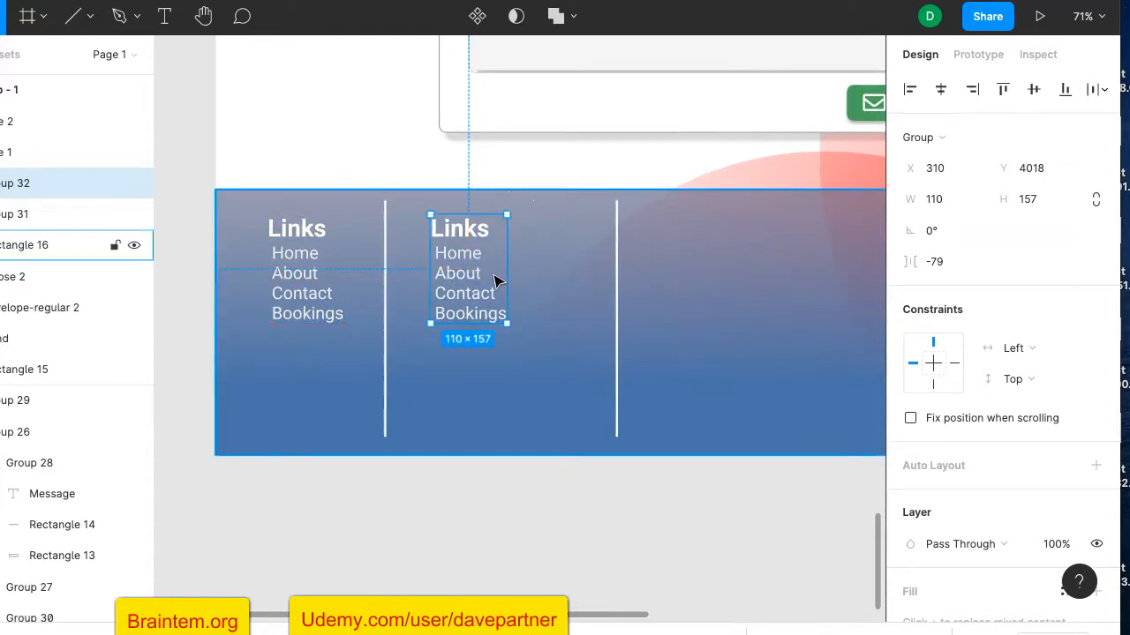
Step: Duplicate the second "Links" column and place the copy beyond the second divider at about X 669, Y 4018
key(ctrl+d)
drag(610, 257, 718, 262)
scroll(622, 288, down, 2)
scroll(622, 289, down, 3)
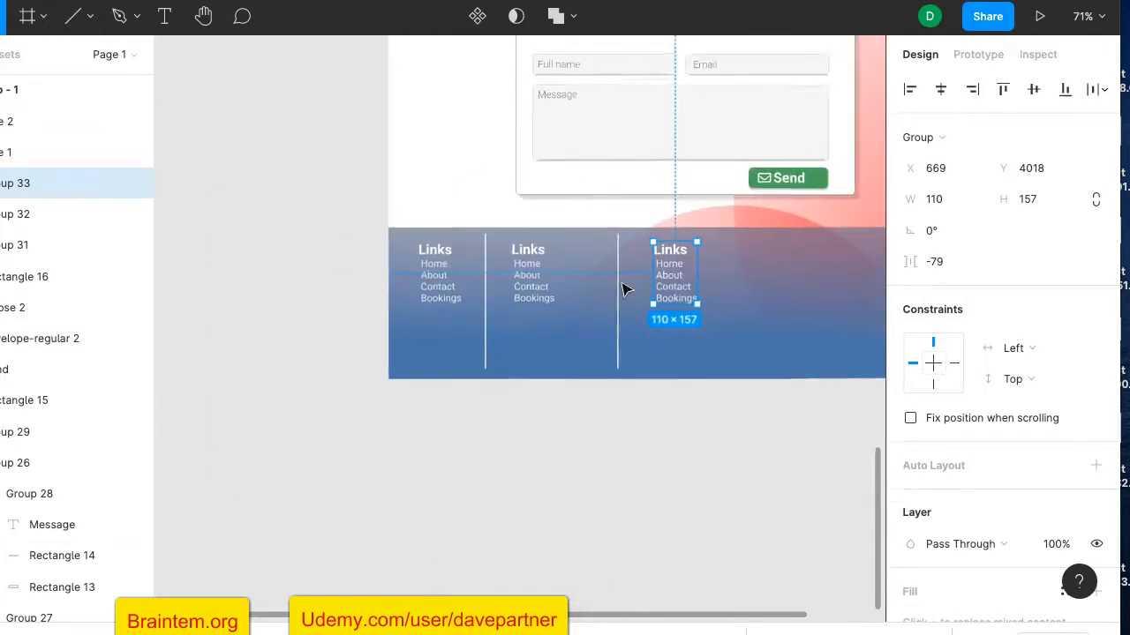
Step: Shorten both white footer divider lines from their lower ends to a length of about 260
click(617, 376)
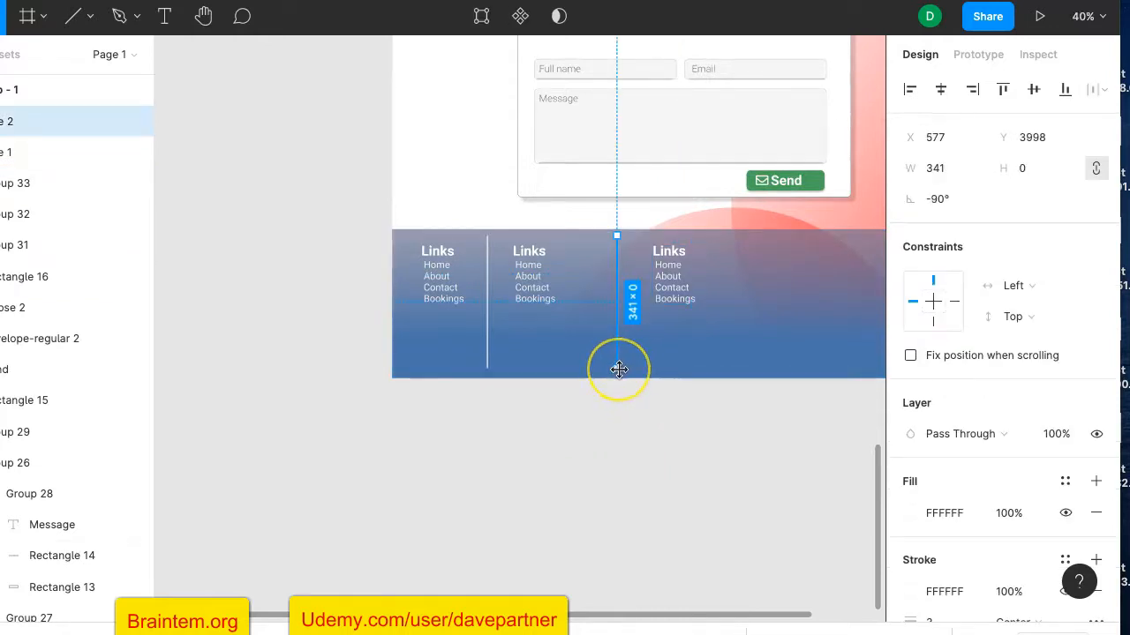
scroll(619, 370, up, 3)
click(620, 367)
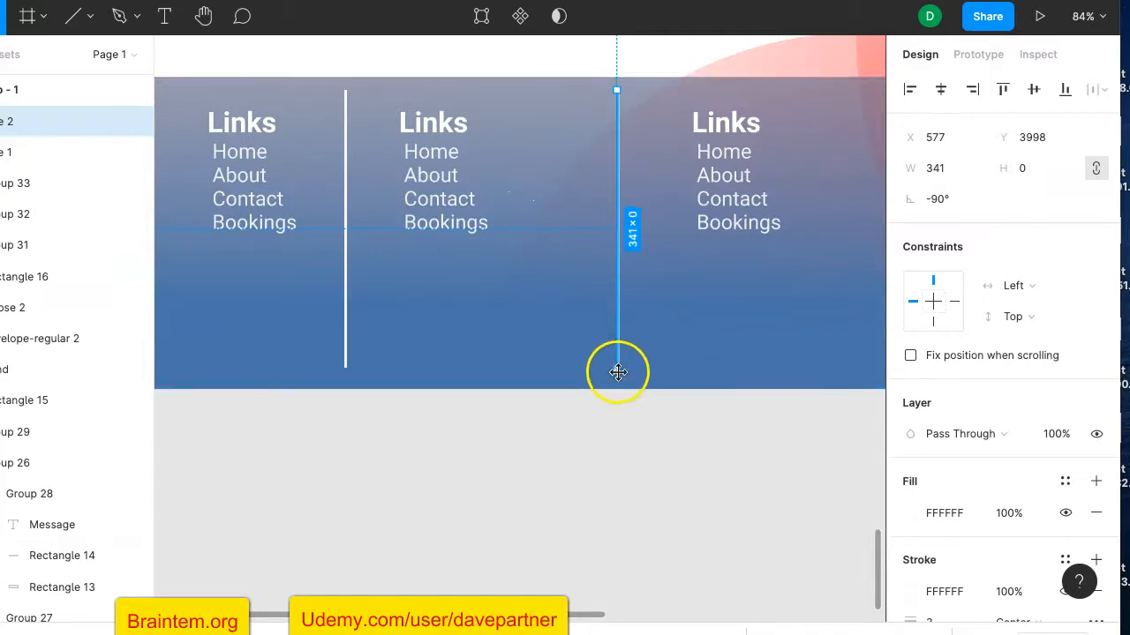
drag(617, 356, 616, 303)
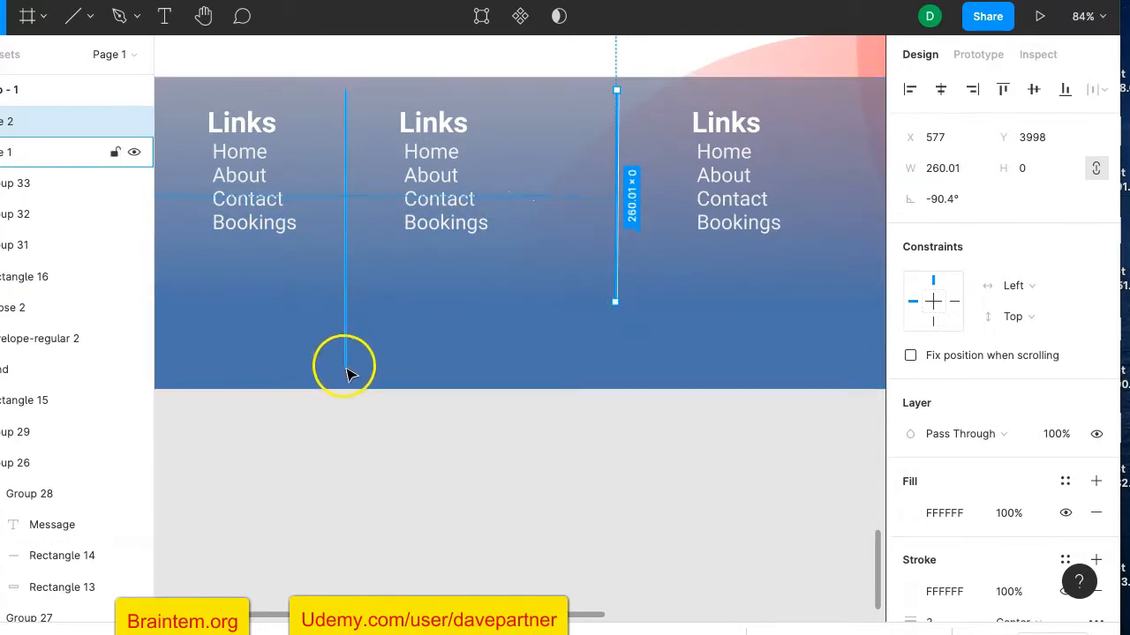
click(346, 370)
drag(344, 368, 343, 301)
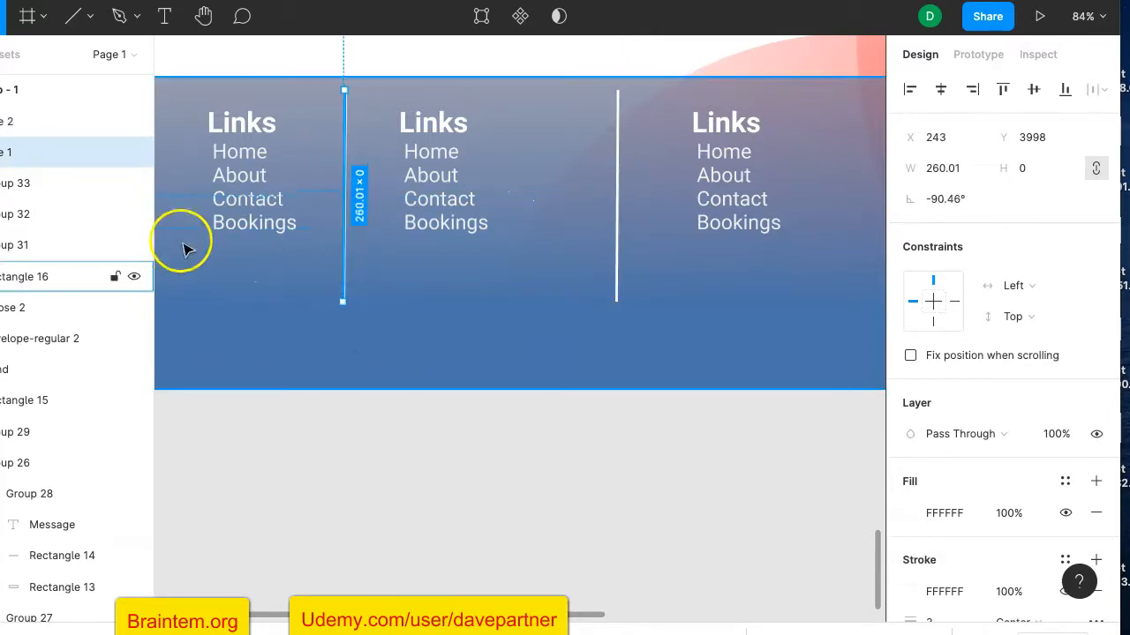
click(163, 17)
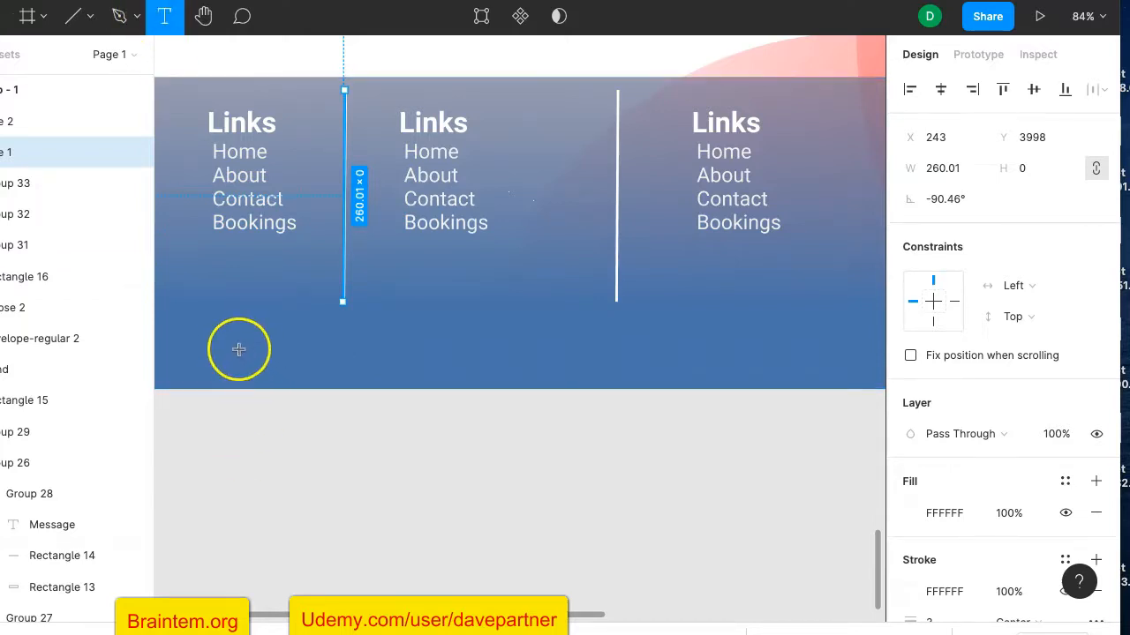
click(234, 351)
text(All rights reserved 2020 - 2021)
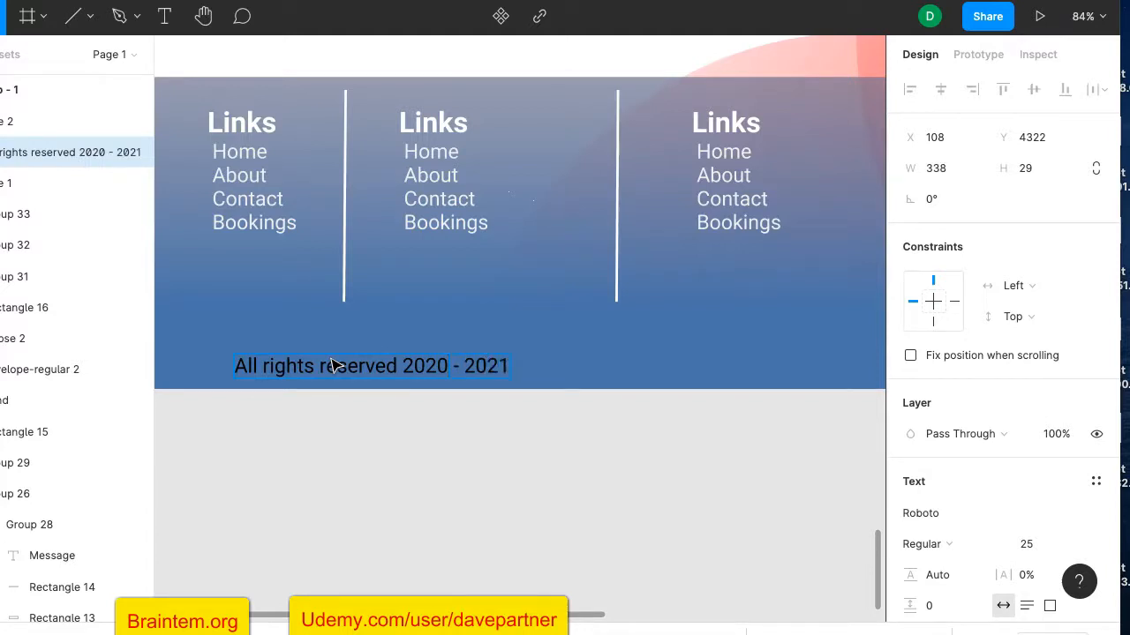
text(e Partner Designs)
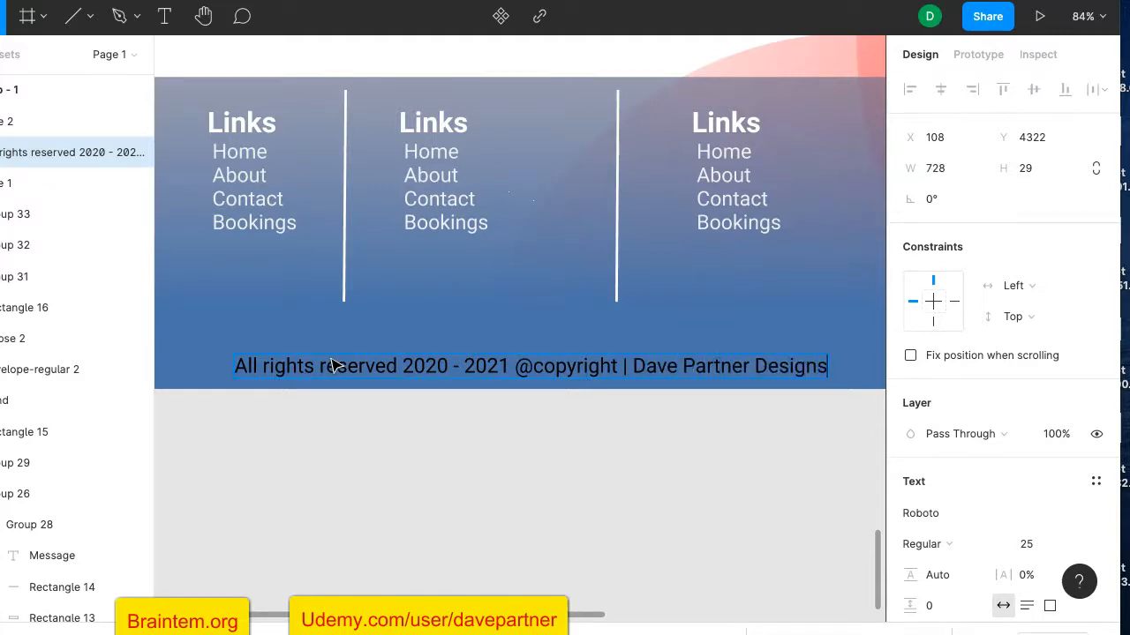
Step: Set the fill colour of the whole copyright line to white, FFFFFF
key(ctrl+a)
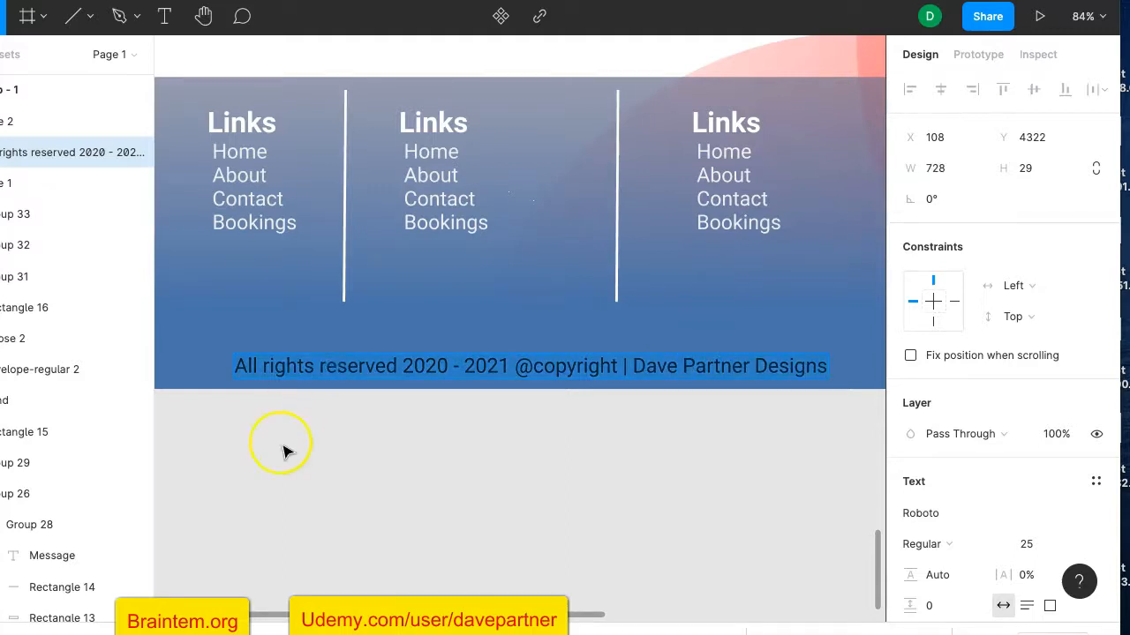
scroll(992, 497, down, 3)
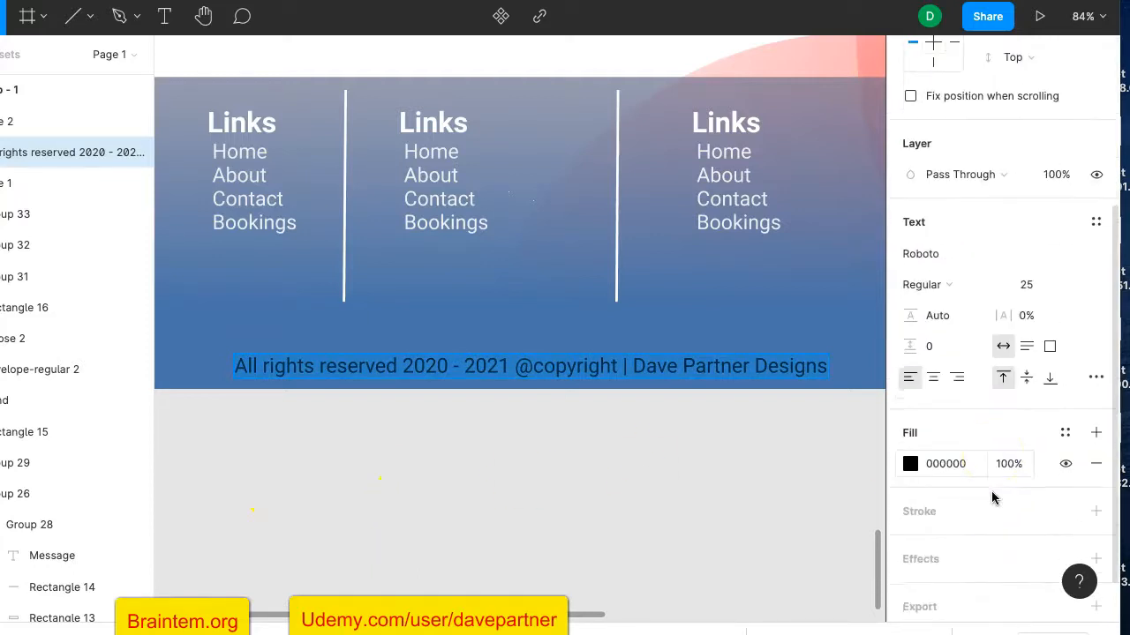
scroll(955, 491, down, 1)
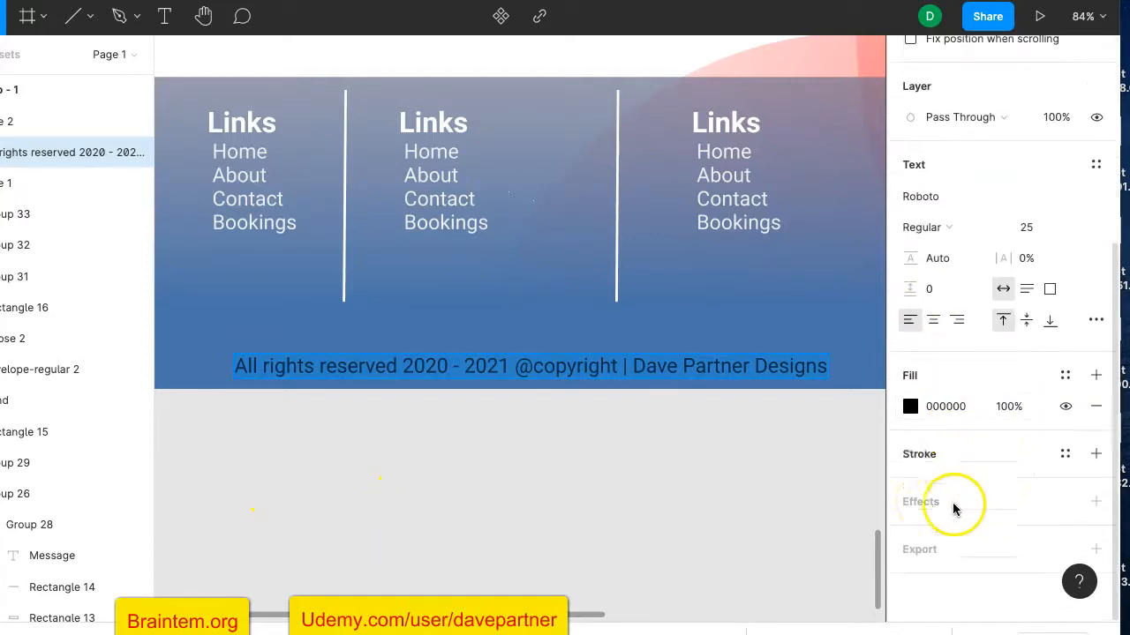
click(910, 408)
click(704, 529)
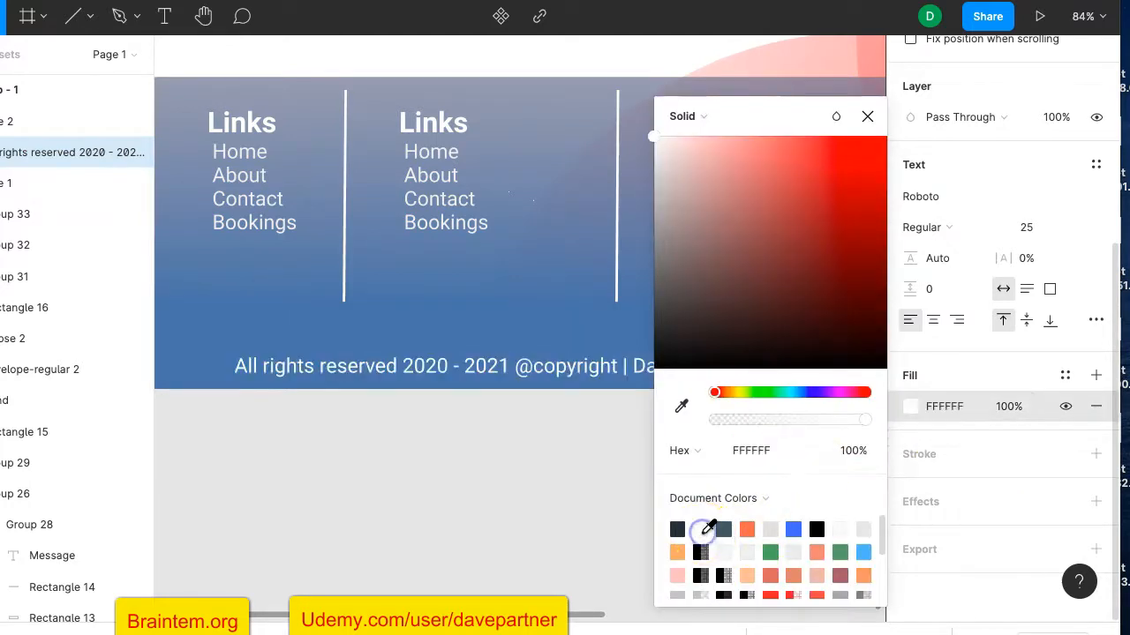
Step: Set the copyright line's fill opacity to 60%
click(1009, 408)
text(80)
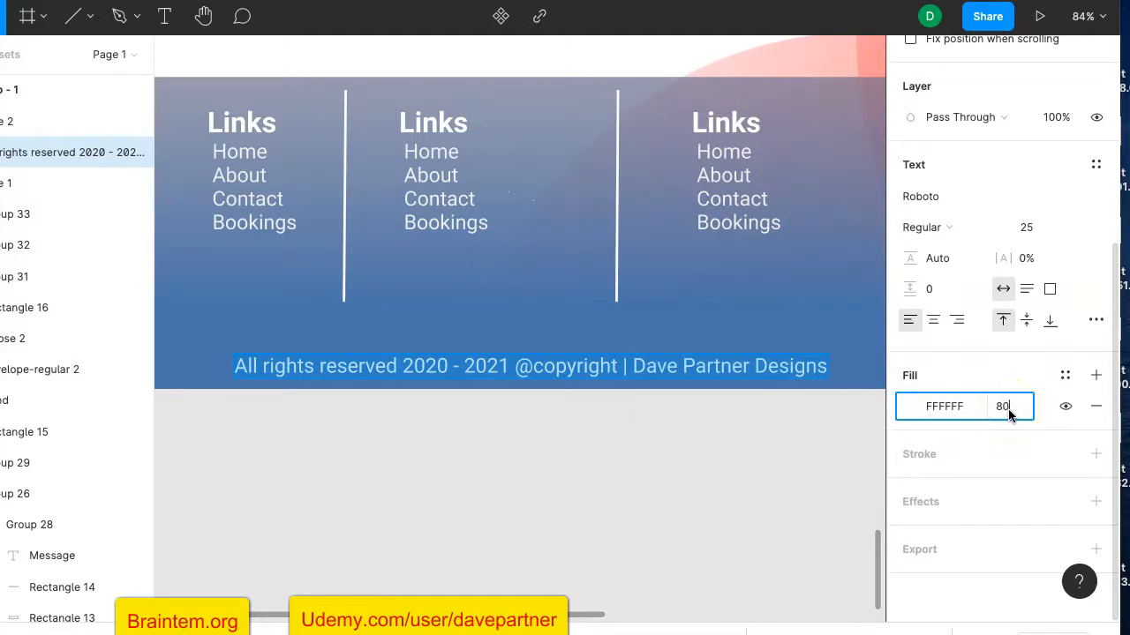
click(1005, 406)
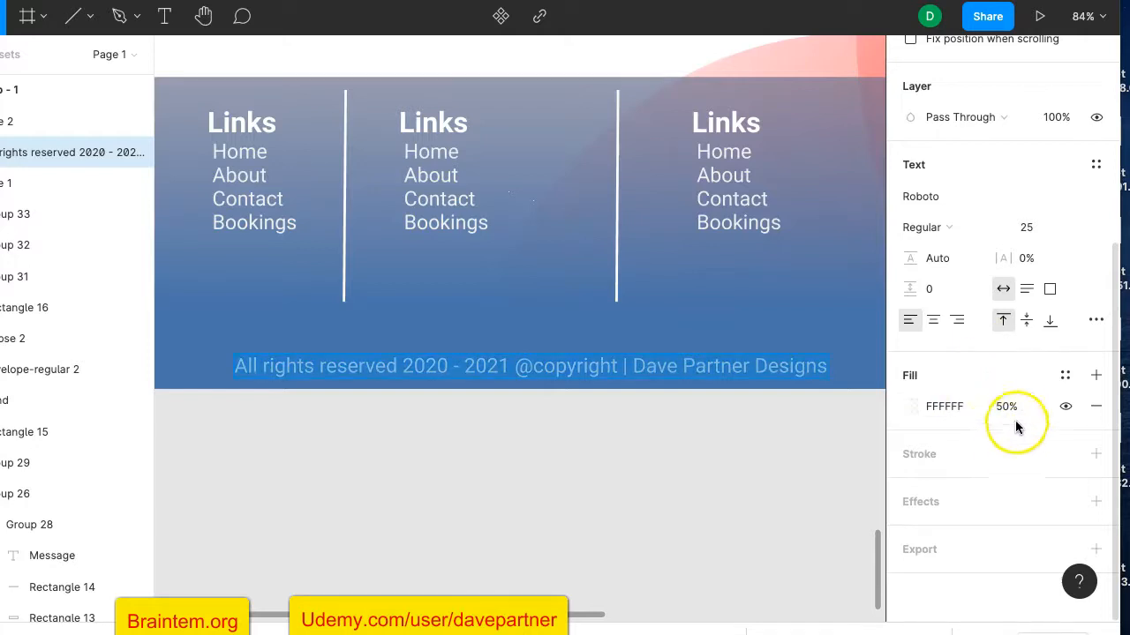
click(1006, 411)
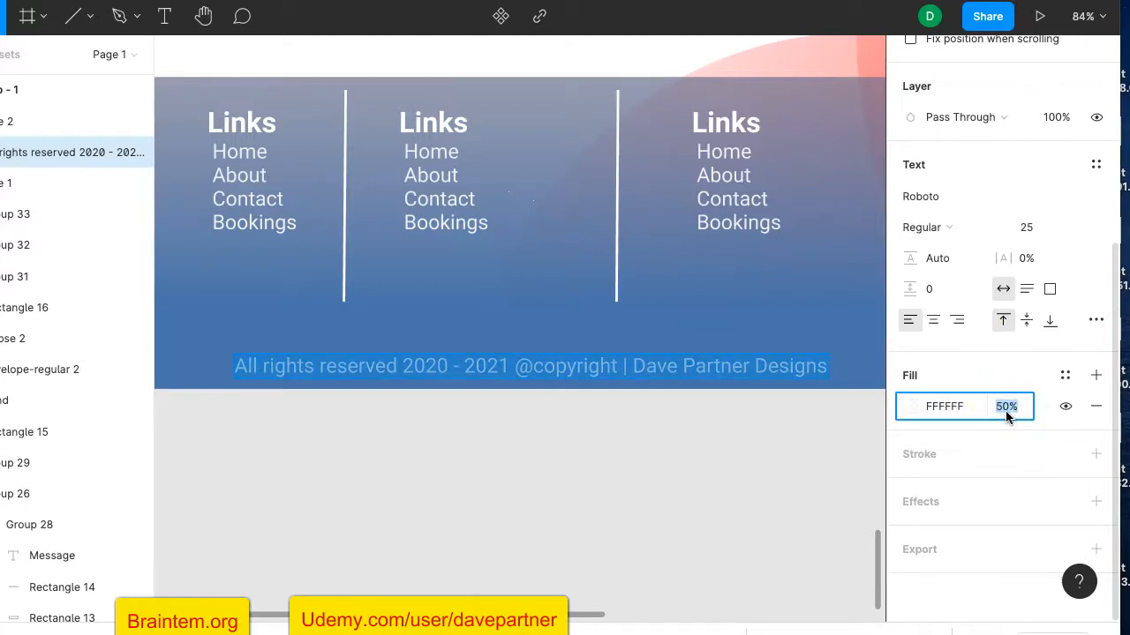
text(60)
key(Return)
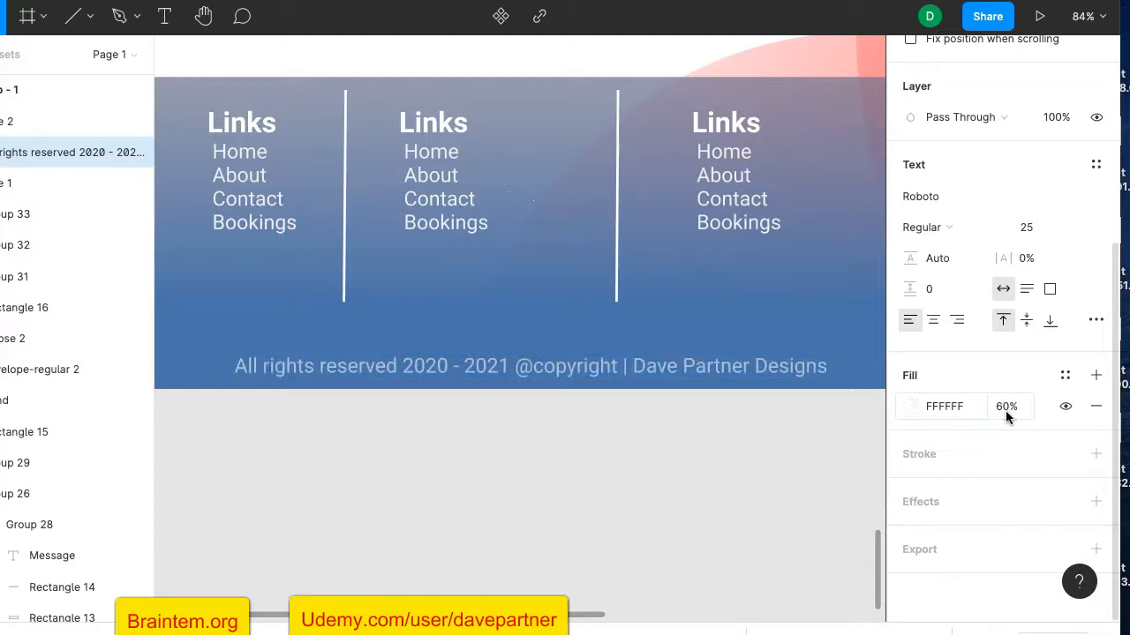
Step: Set the copyright line's font size to 23 and deselect it
click(1030, 228)
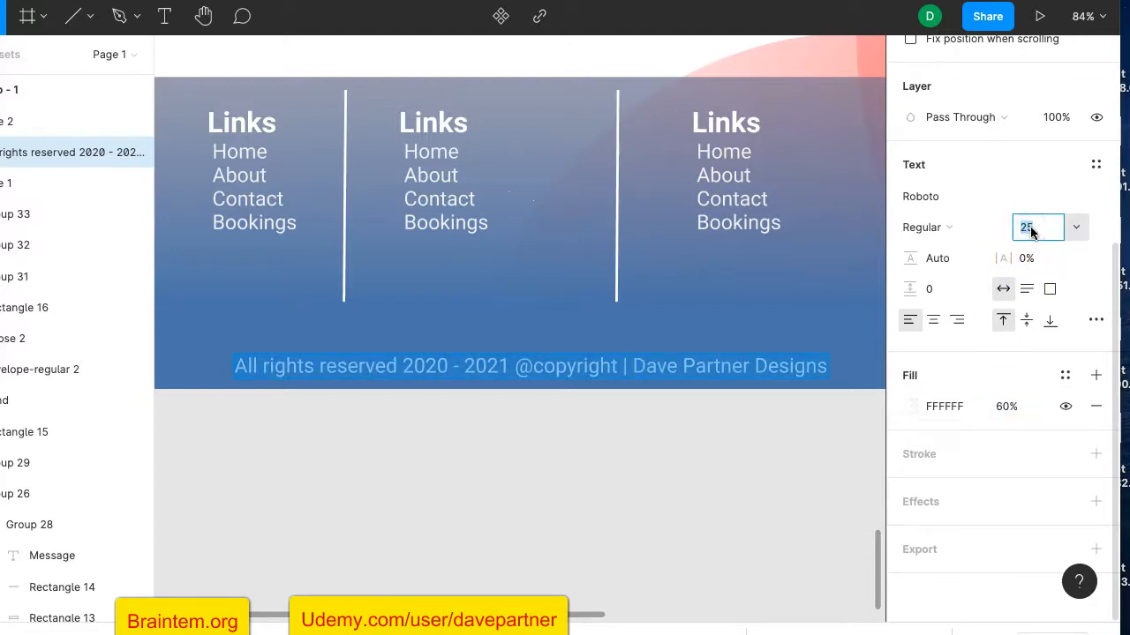
key(Return)
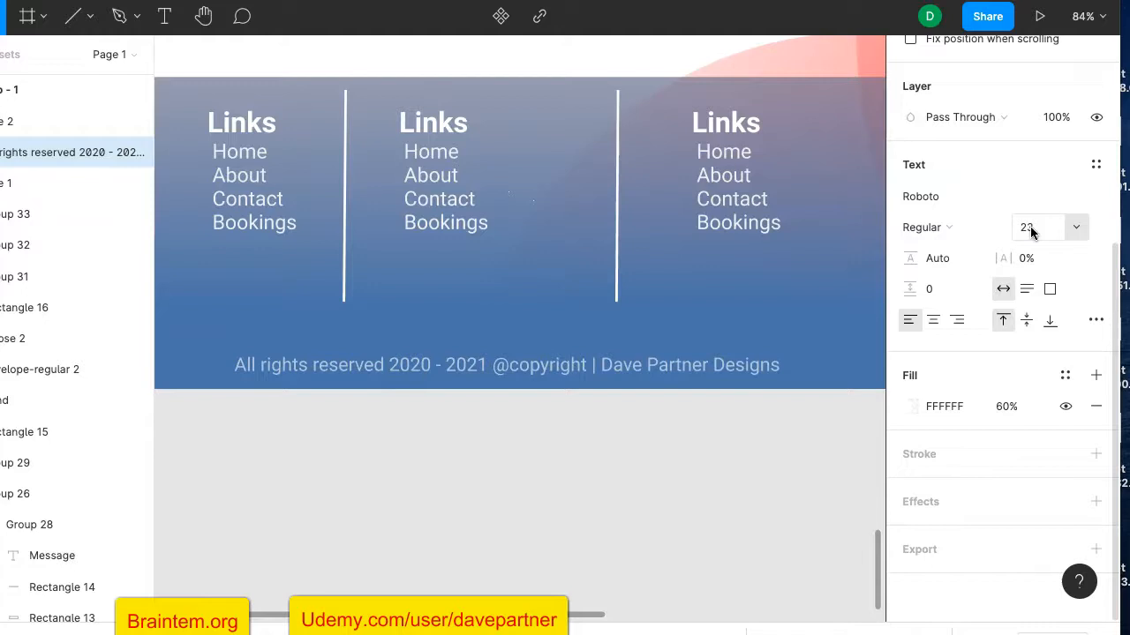
scroll(775, 476, down, 5)
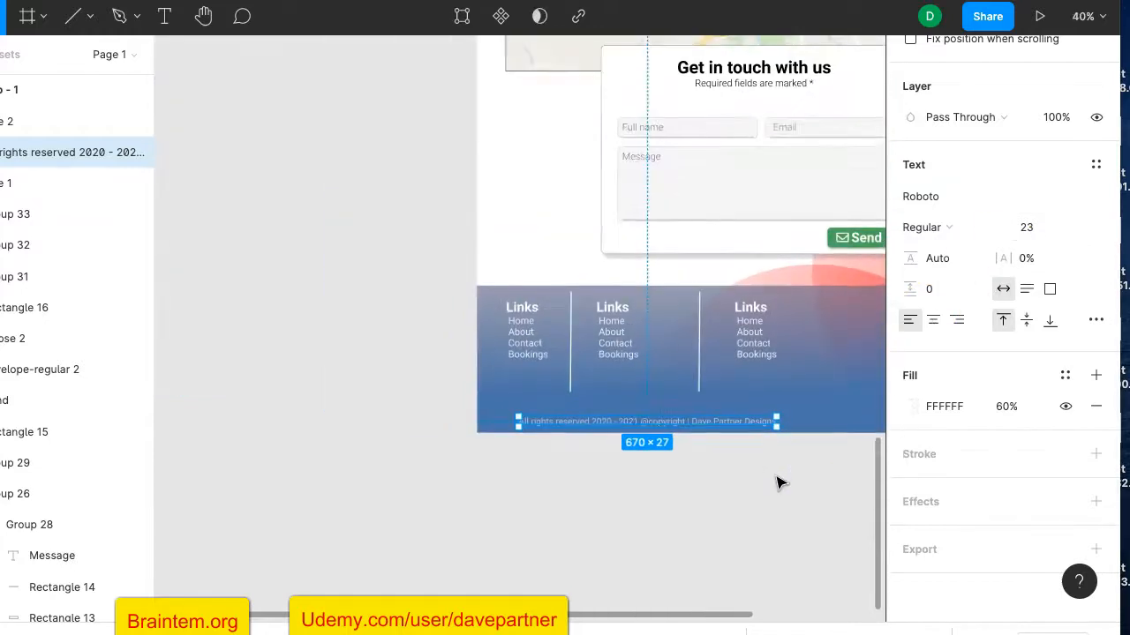
click(775, 475)
scroll(718, 494, right, 4)
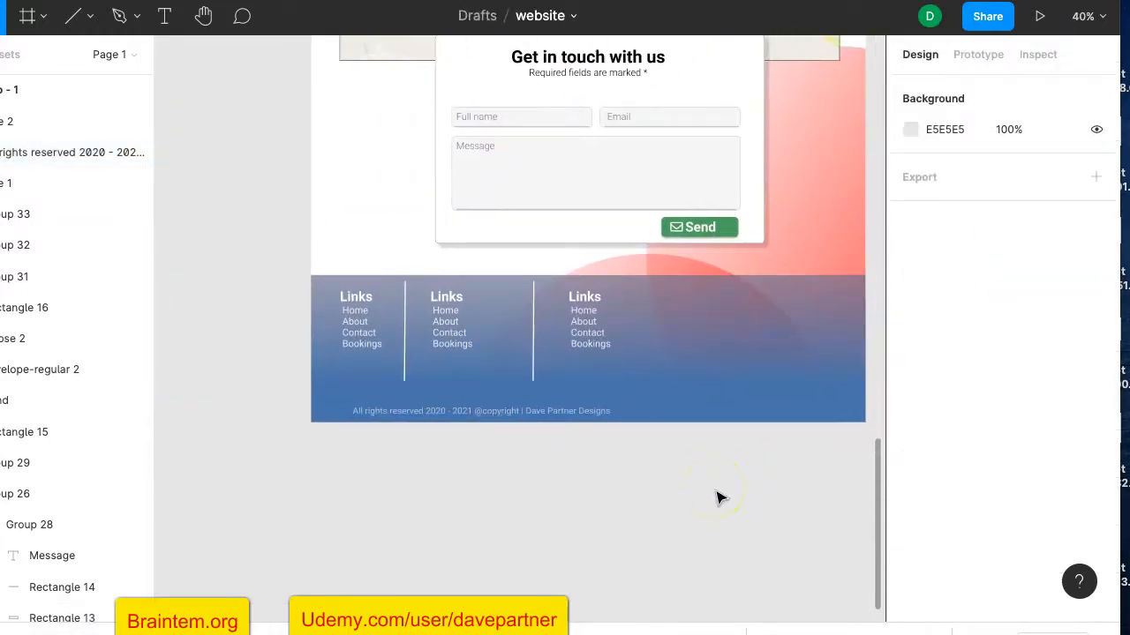
Step: Duplicate the contact form's Email field group and move the copy into the footer at about X 932, Y 4064
scroll(718, 498, down, 2)
scroll(718, 498, up, 4)
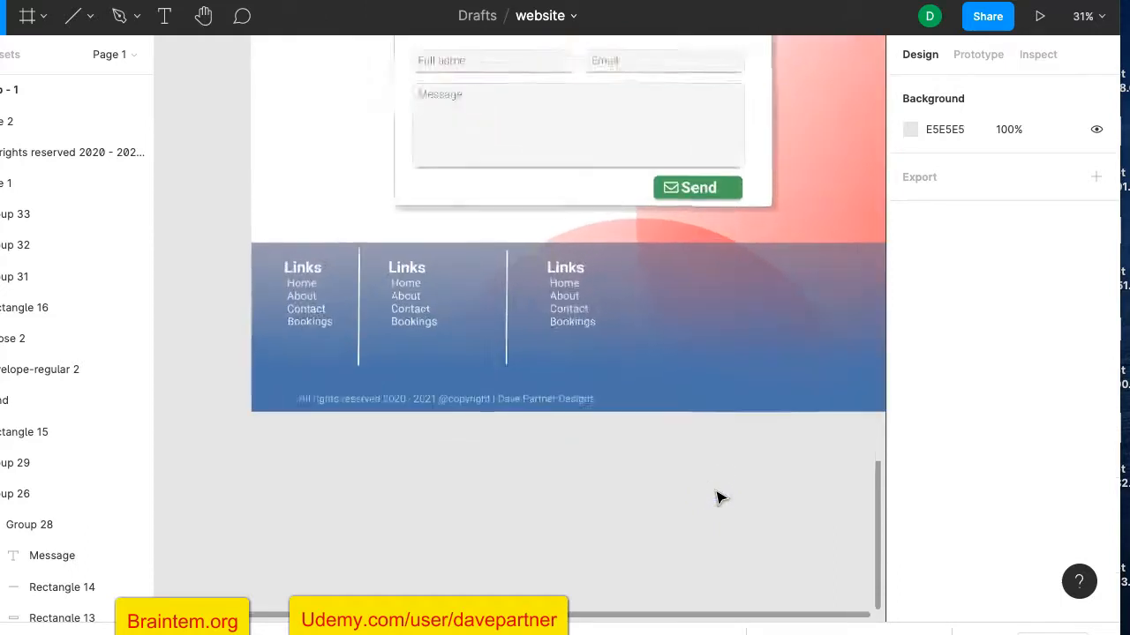
scroll(706, 496, up, 5)
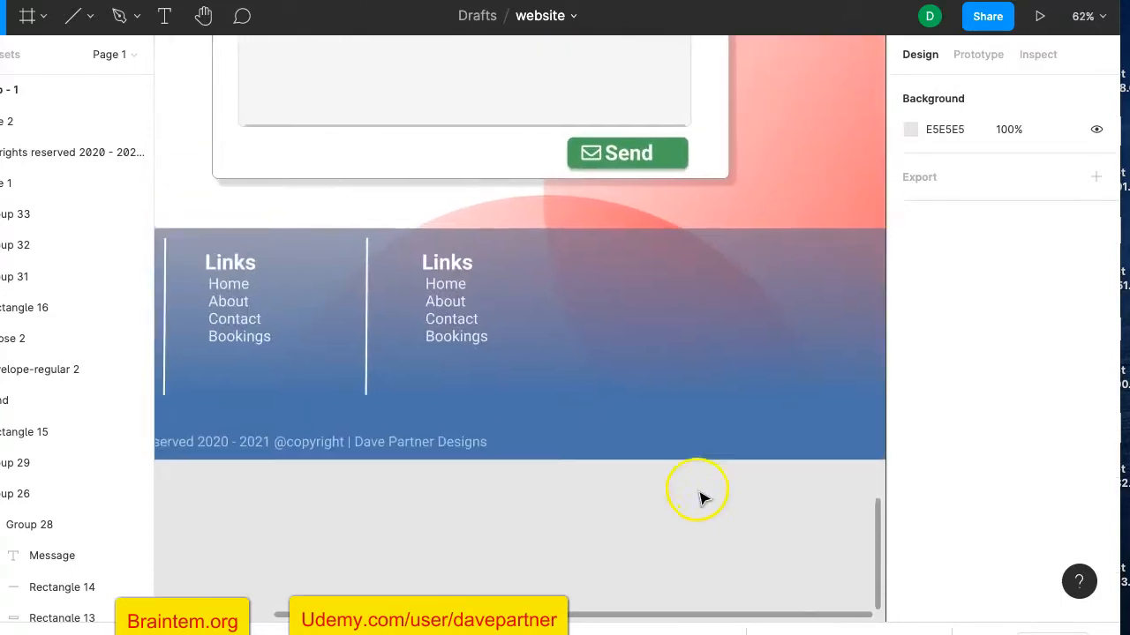
click(574, 153)
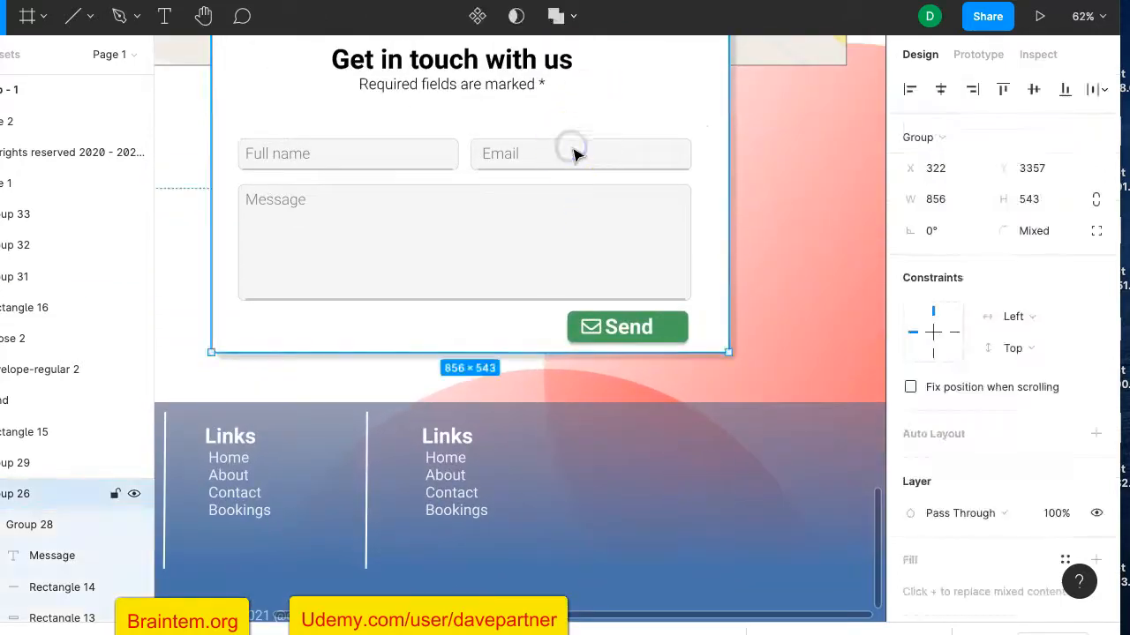
click(574, 151)
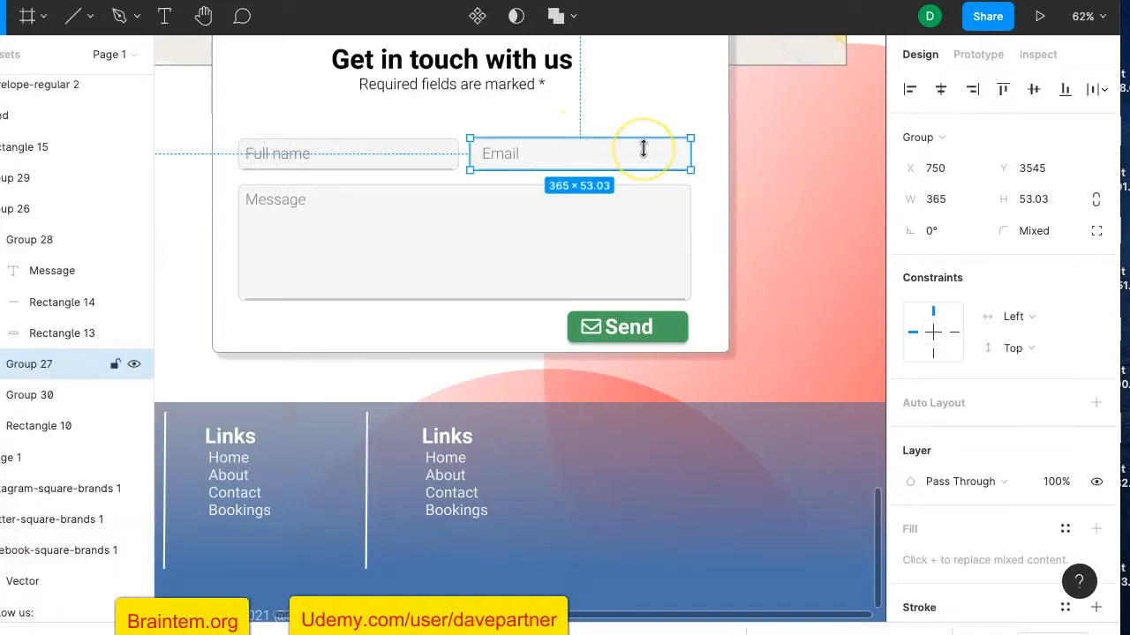
key(ctrl+d)
drag(618, 151, 724, 476)
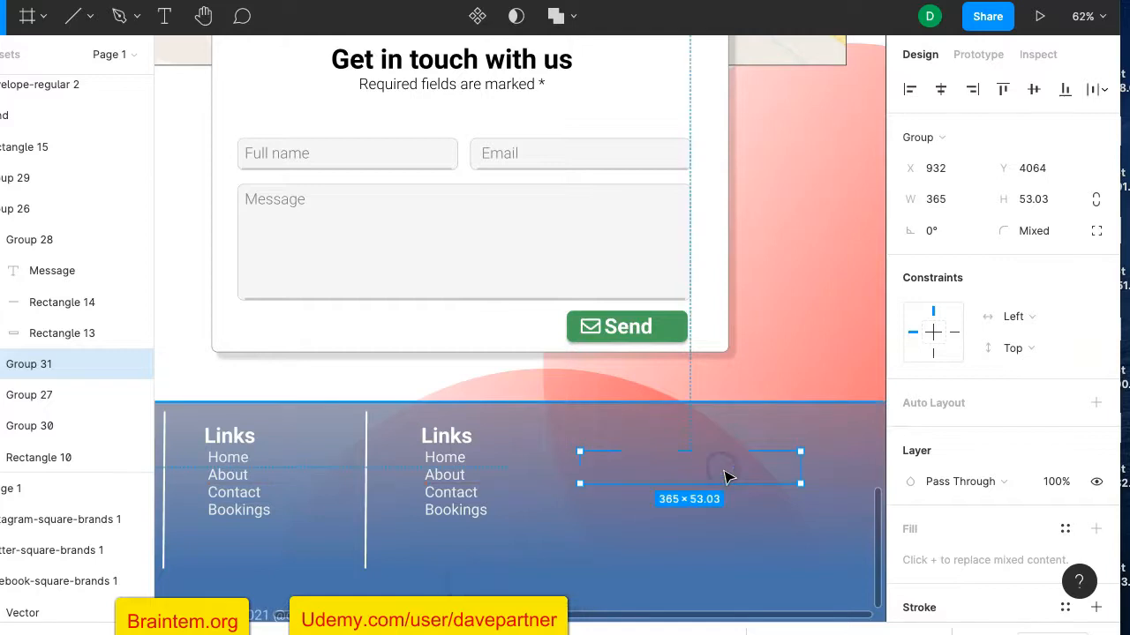
Step: Try to bring the copied Email field in front of the footer rectangle by changing its stacking order
right_click(725, 477)
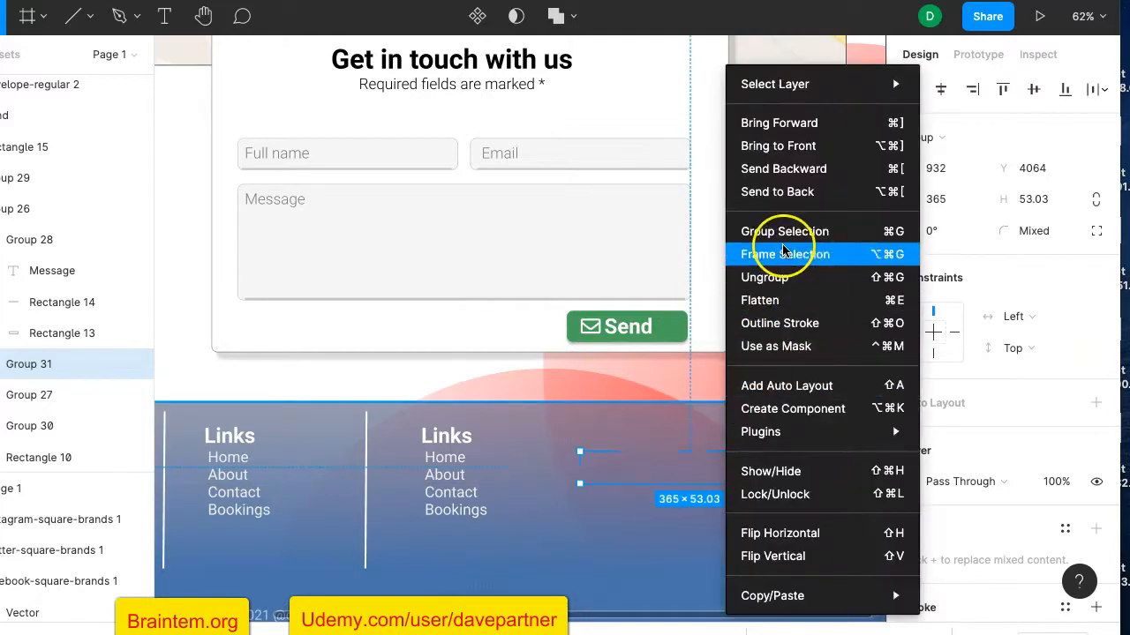
click(785, 147)
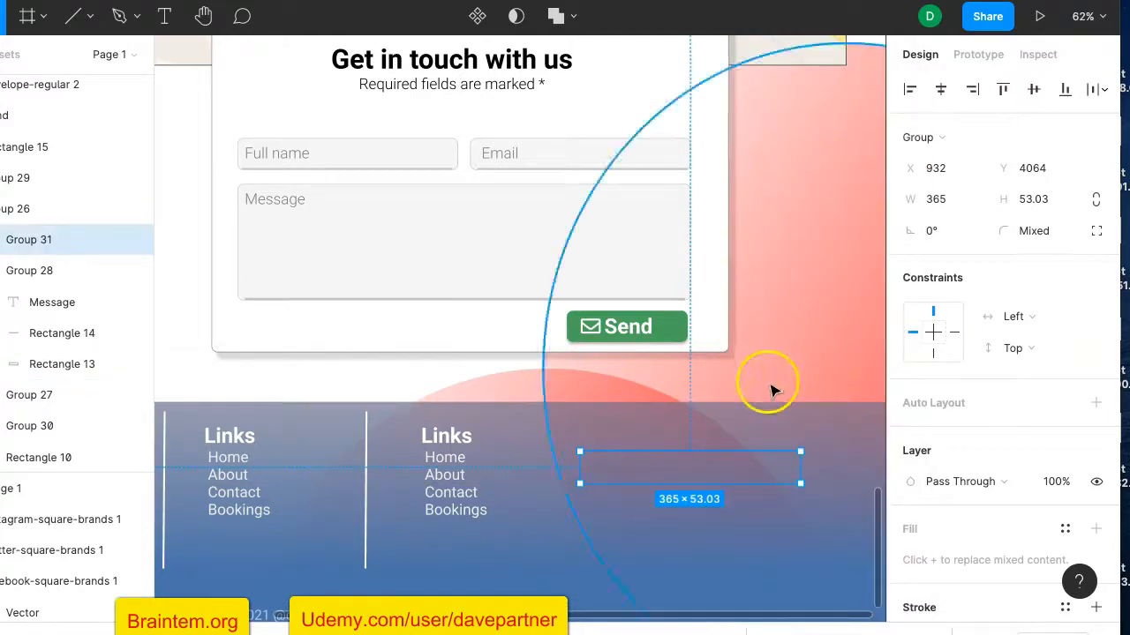
right_click(761, 470)
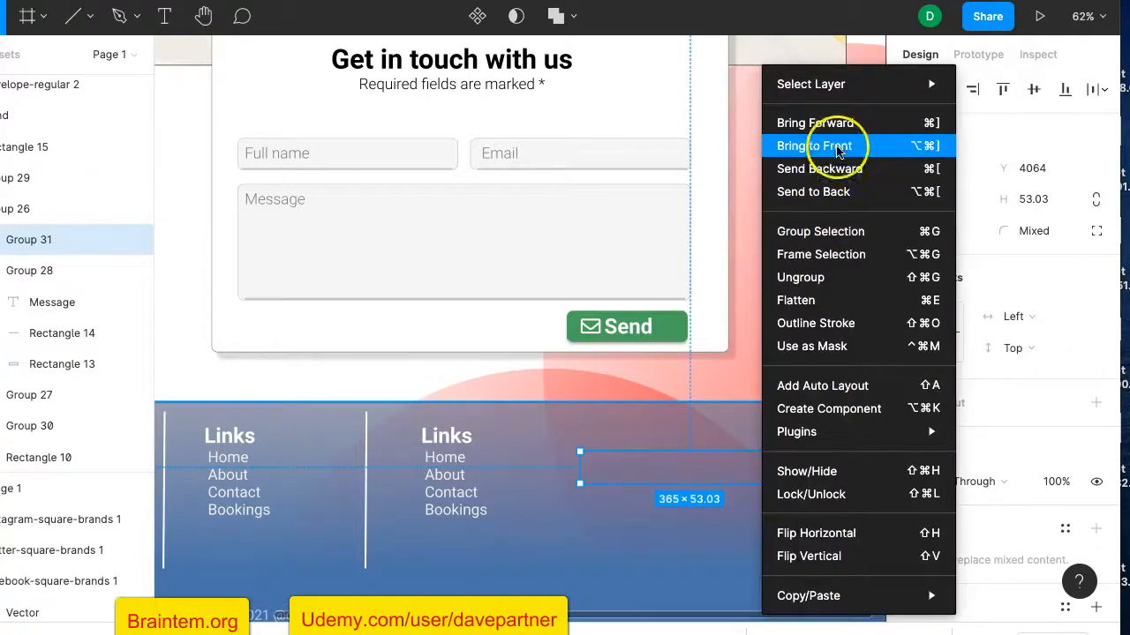
click(840, 126)
right_click(727, 469)
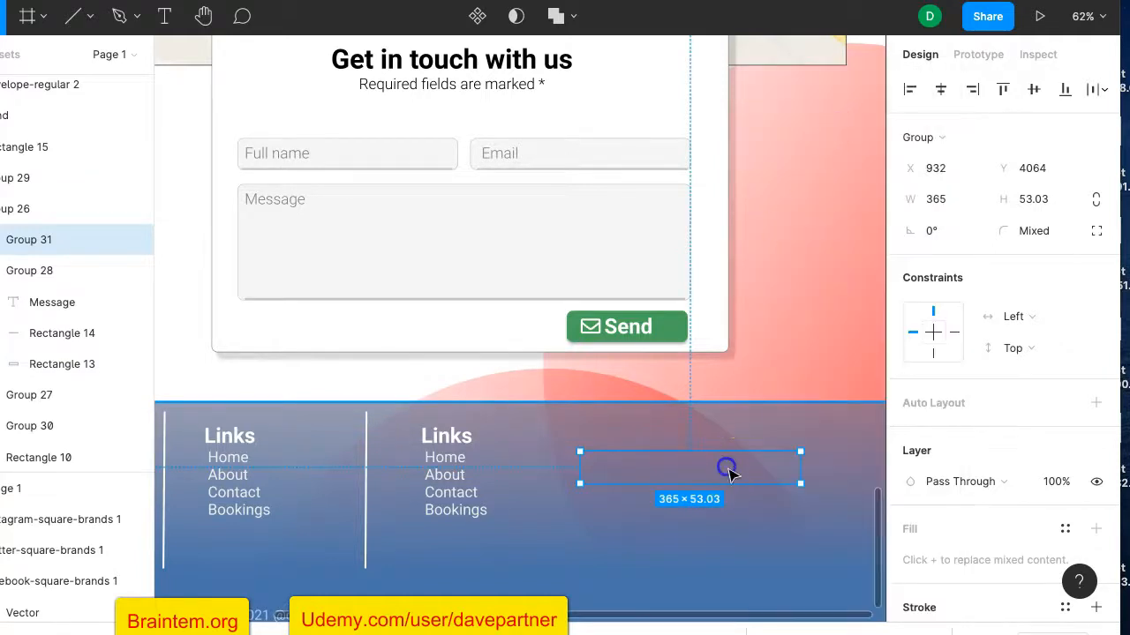
Step: Move the copied Email field just above the footer at about X 792, Y 3923, and select the footer rectangle
drag(727, 468, 643, 378)
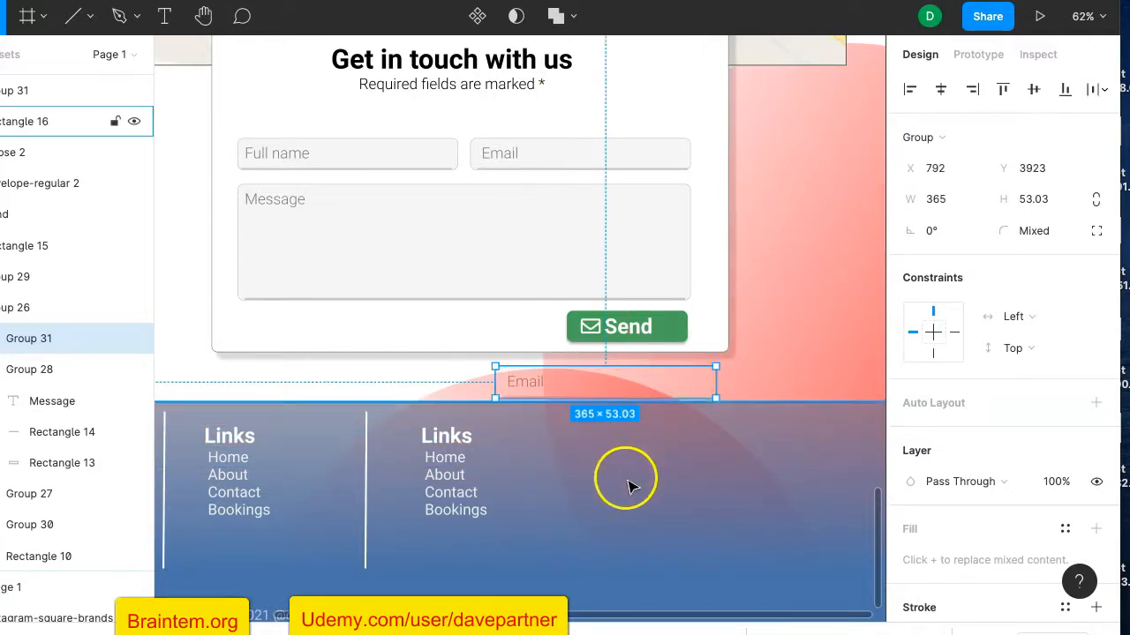
click(630, 484)
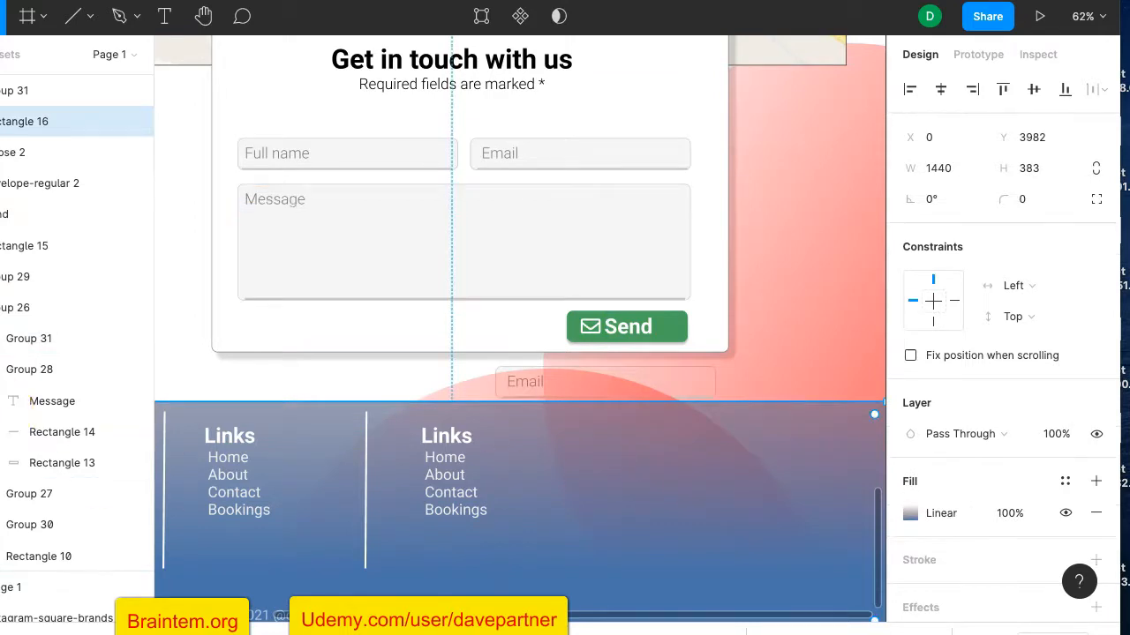
click(587, 483)
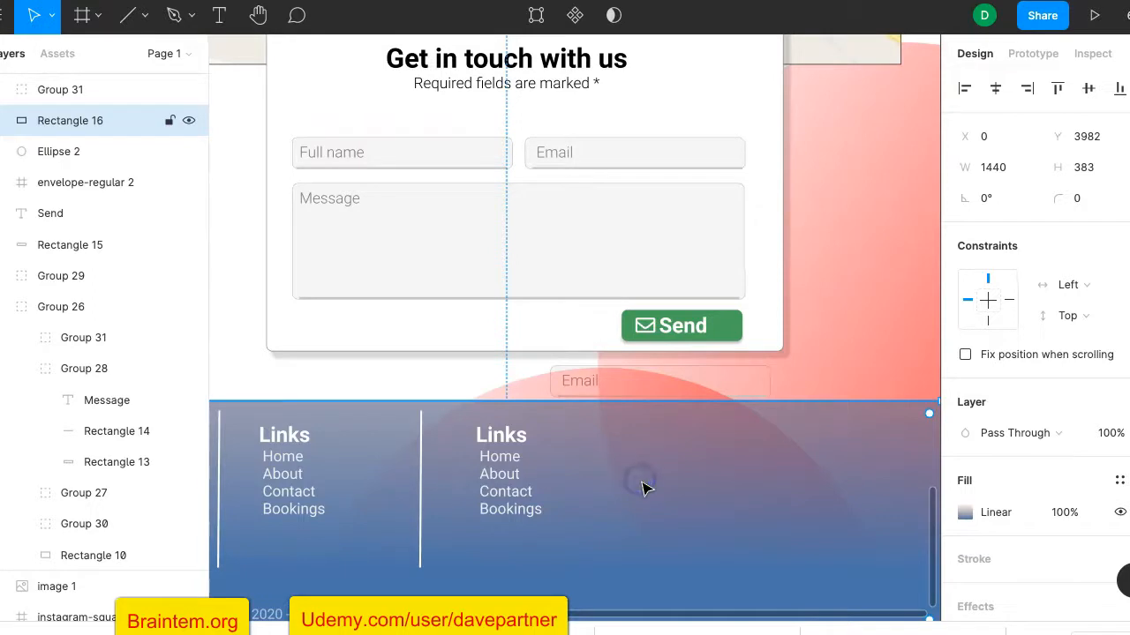
Step: Move the copied Email field's group out of the contact form group and place it directly above Rectangle 16 in the layer order
click(575, 383)
click(724, 385)
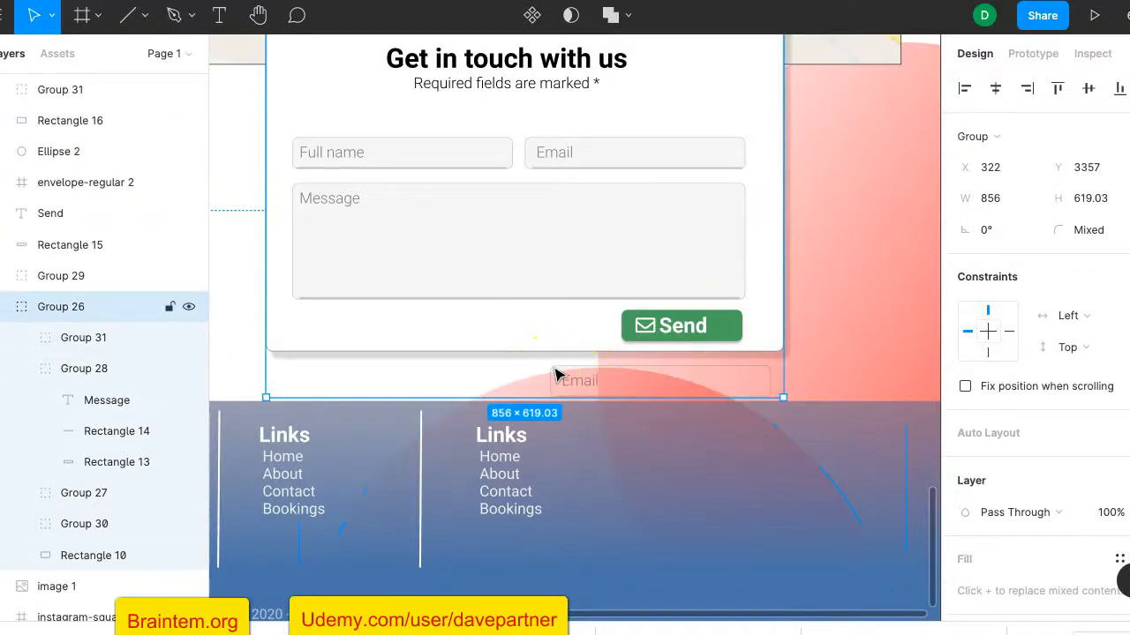
double_click(555, 374)
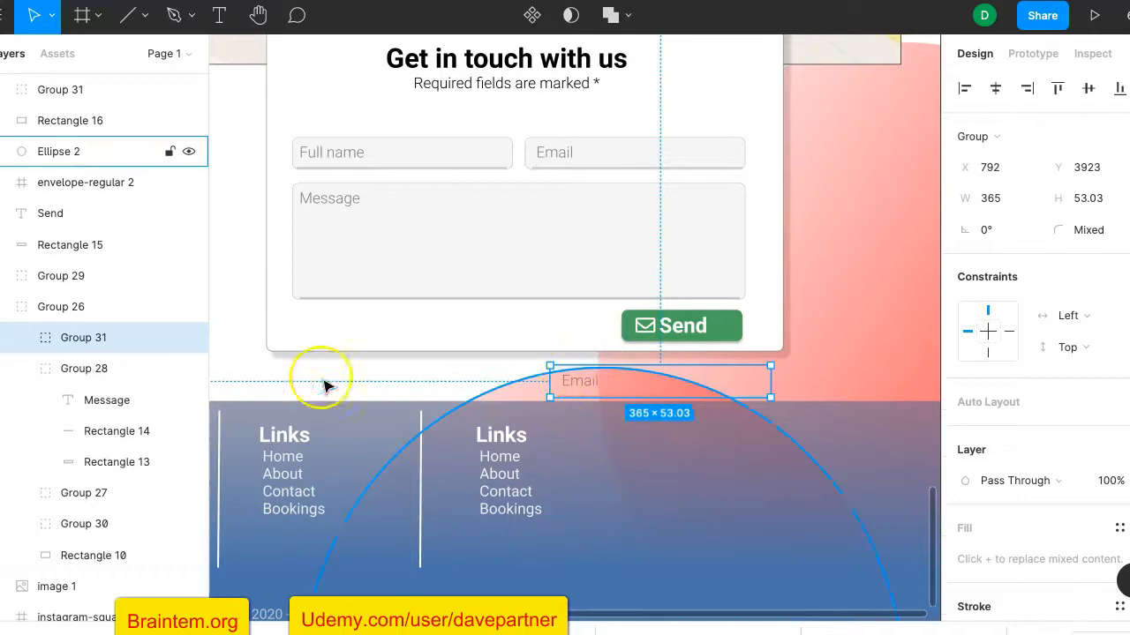
drag(108, 341, 93, 104)
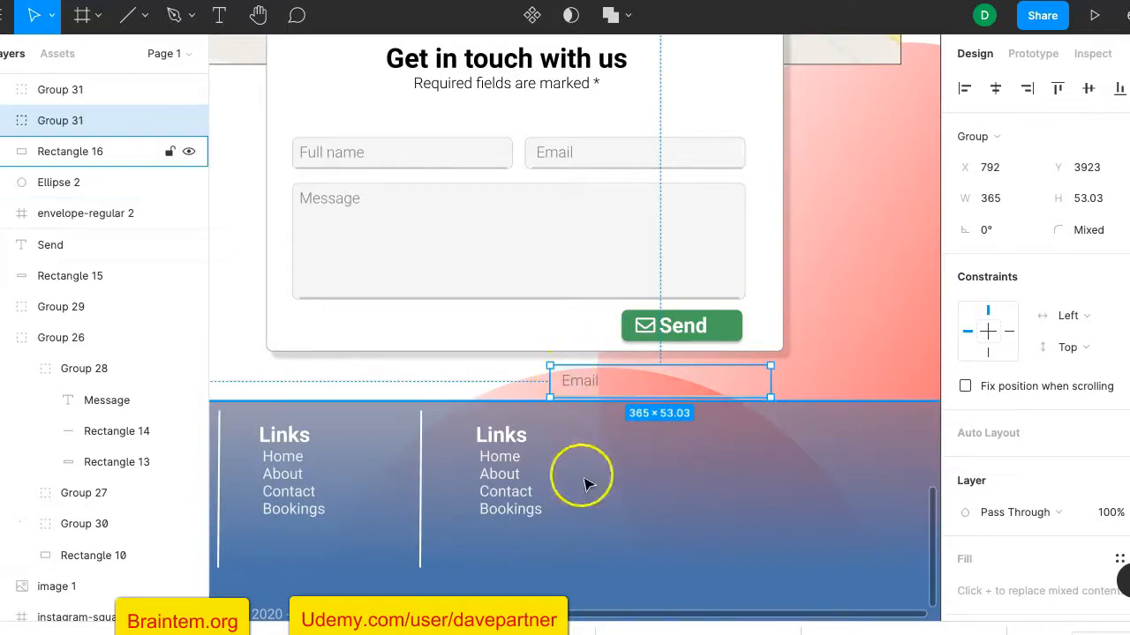
Step: Move the copied Email field into the footer, beside the last Links column, at about X 912, Y 4050
click(583, 479)
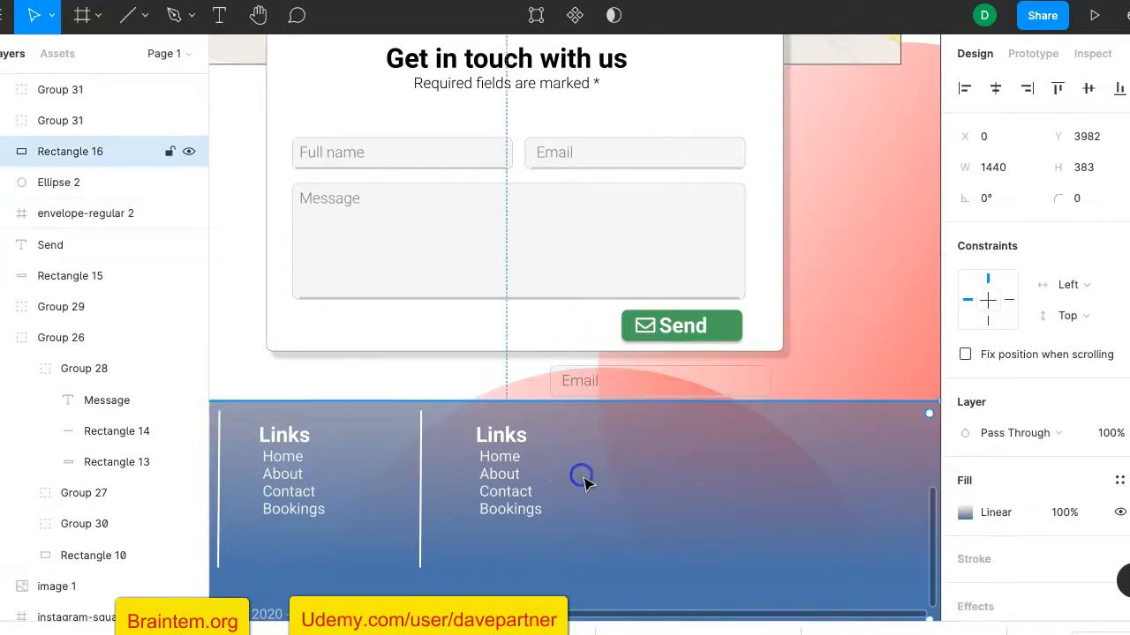
click(568, 389)
drag(606, 391, 706, 462)
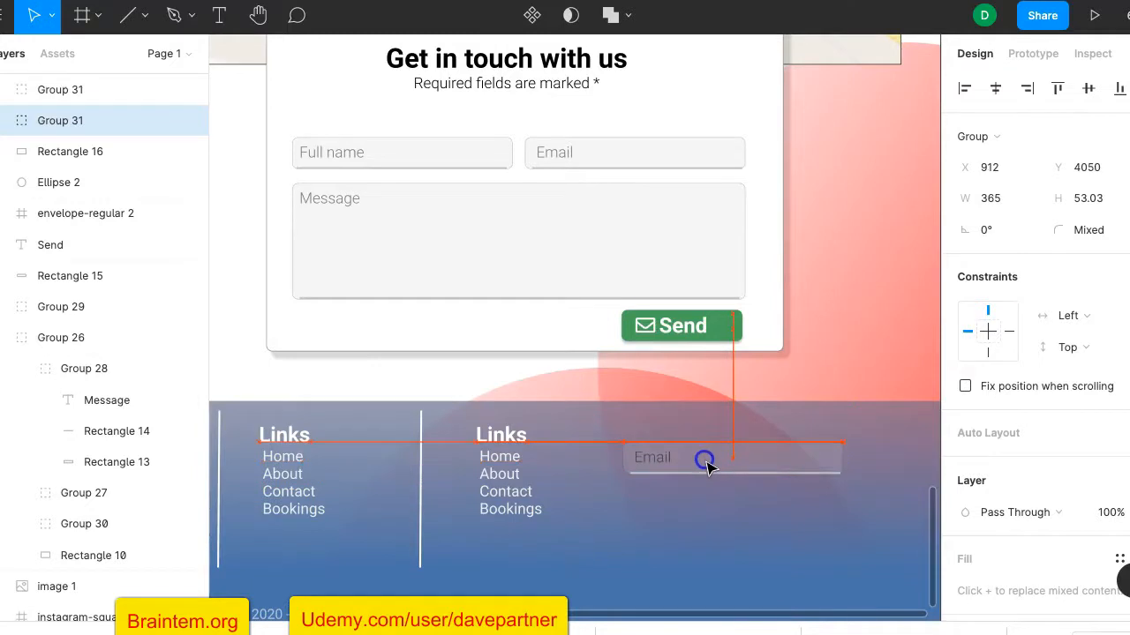
Step: Fill the footer Email field's background rectangle with solid white, FFFFFF at 100%
double_click(708, 463)
double_click(707, 464)
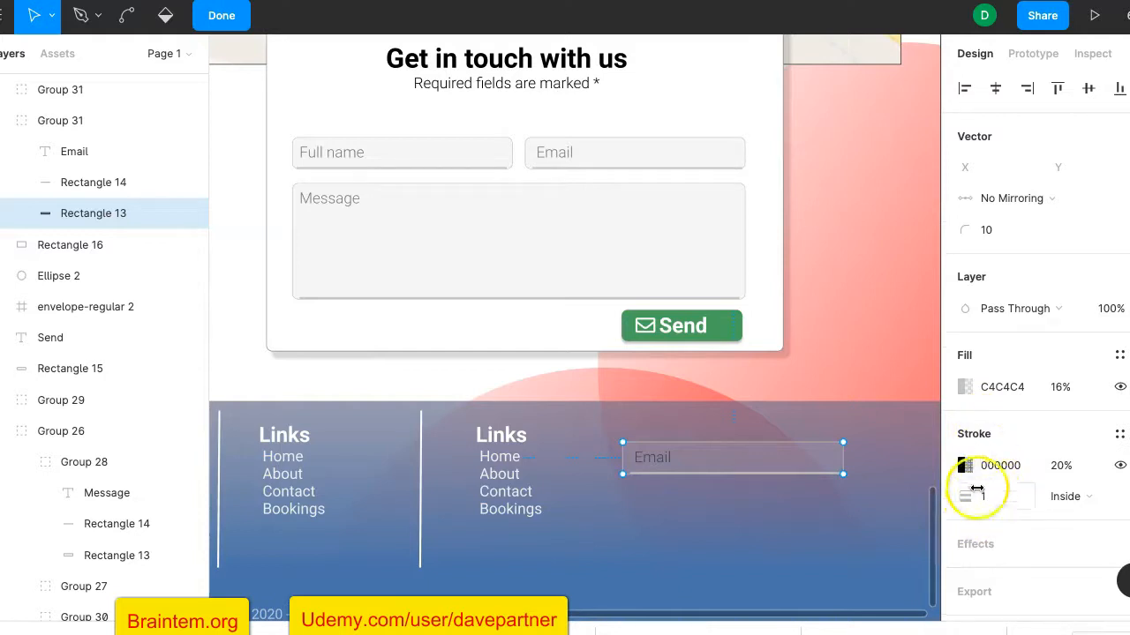
click(963, 388)
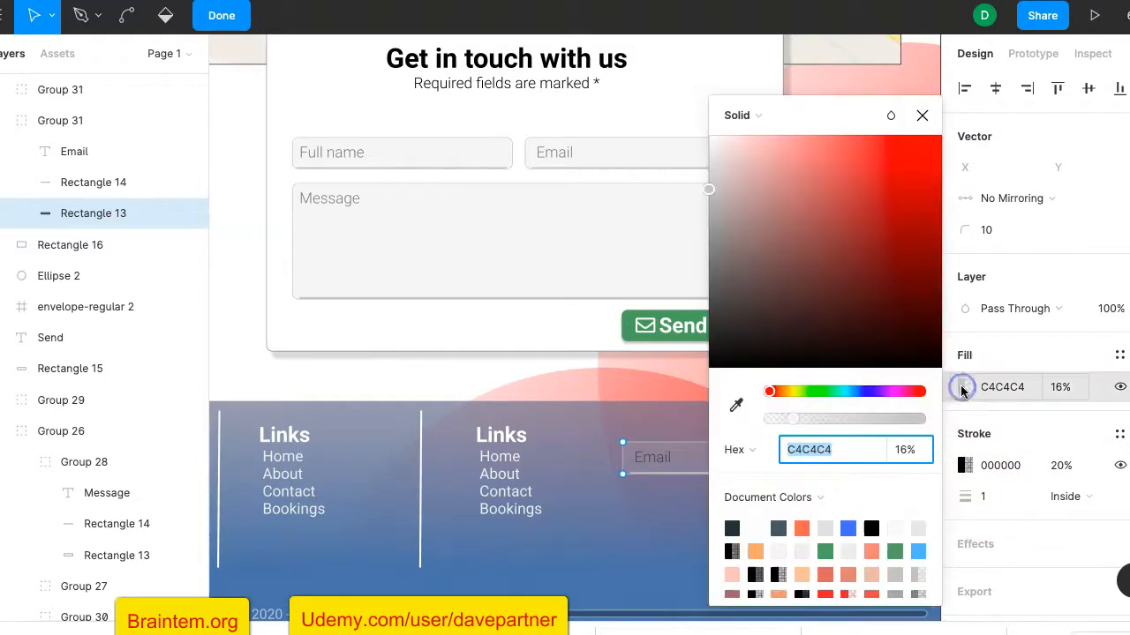
click(754, 528)
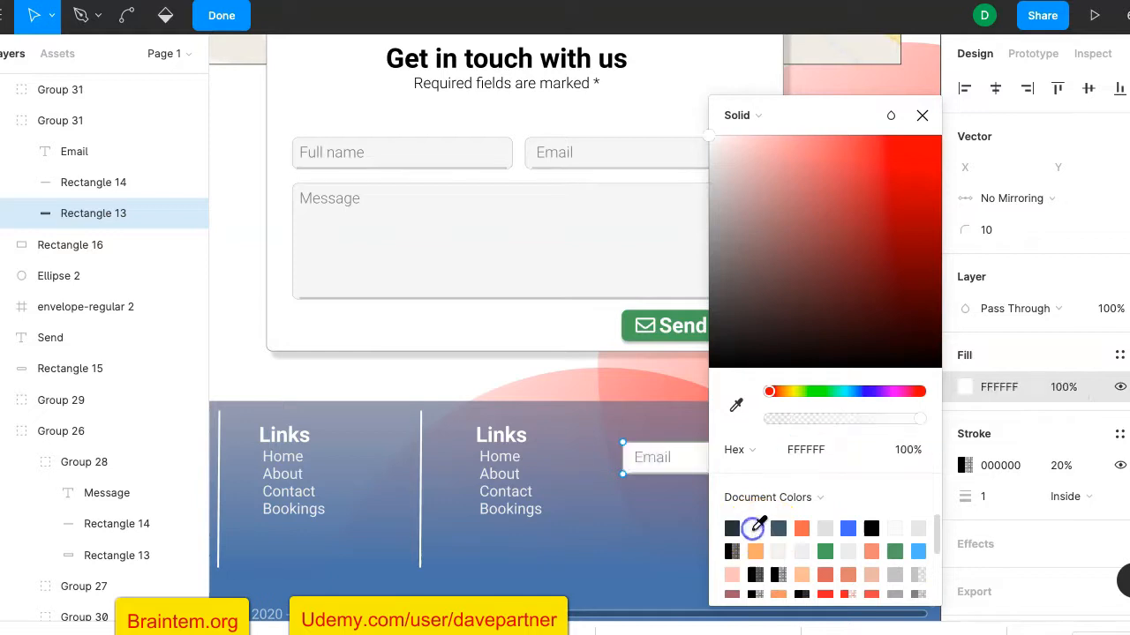
click(921, 117)
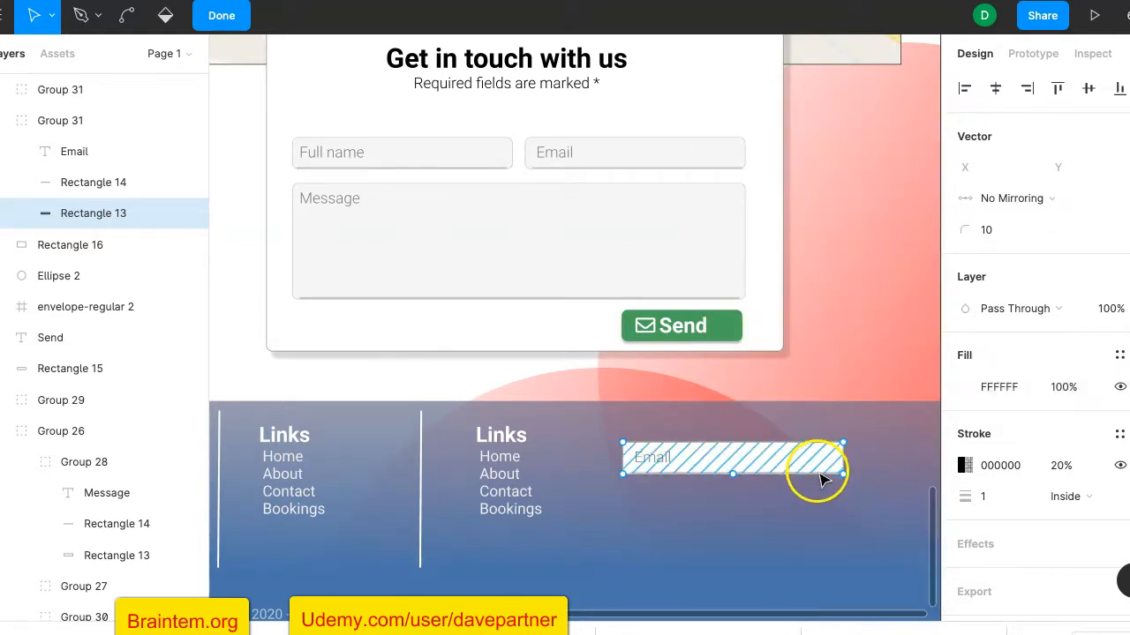
key(Escape)
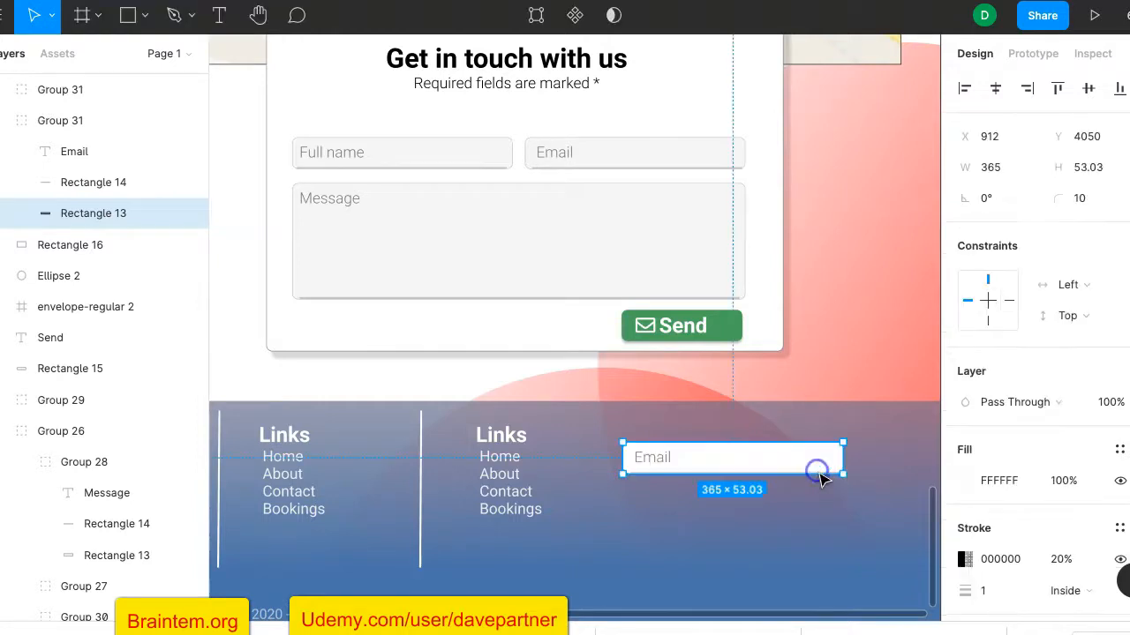
Step: Recolour the thin line along the footer Email field's lower edge to slate grey 56676F
scroll(809, 477, up, 10)
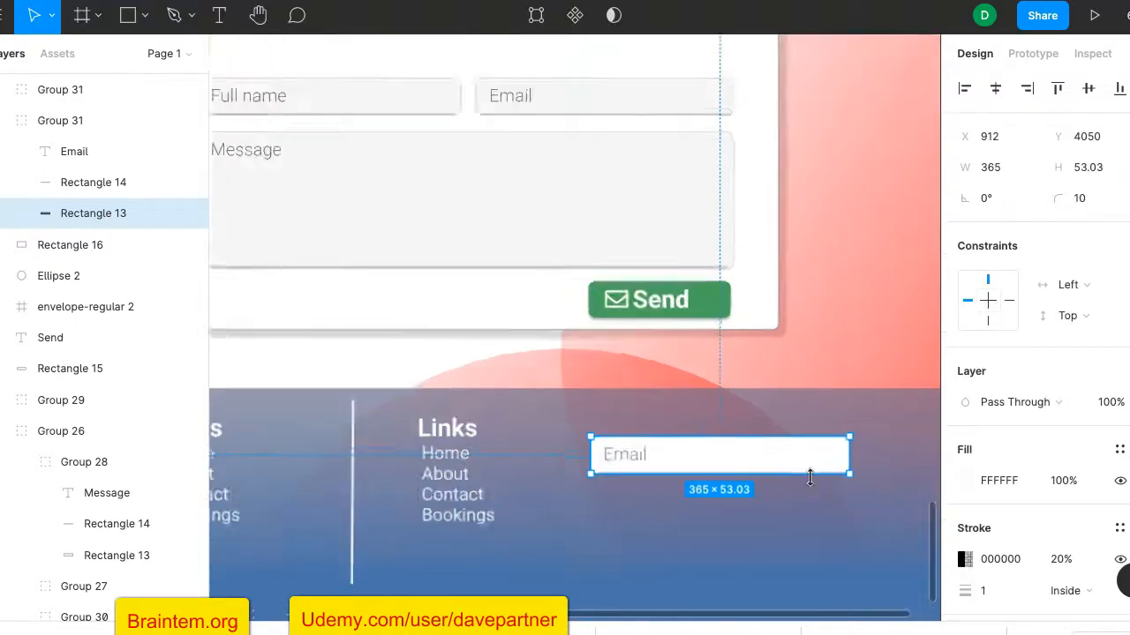
click(789, 462)
click(789, 459)
click(1002, 463)
click(964, 482)
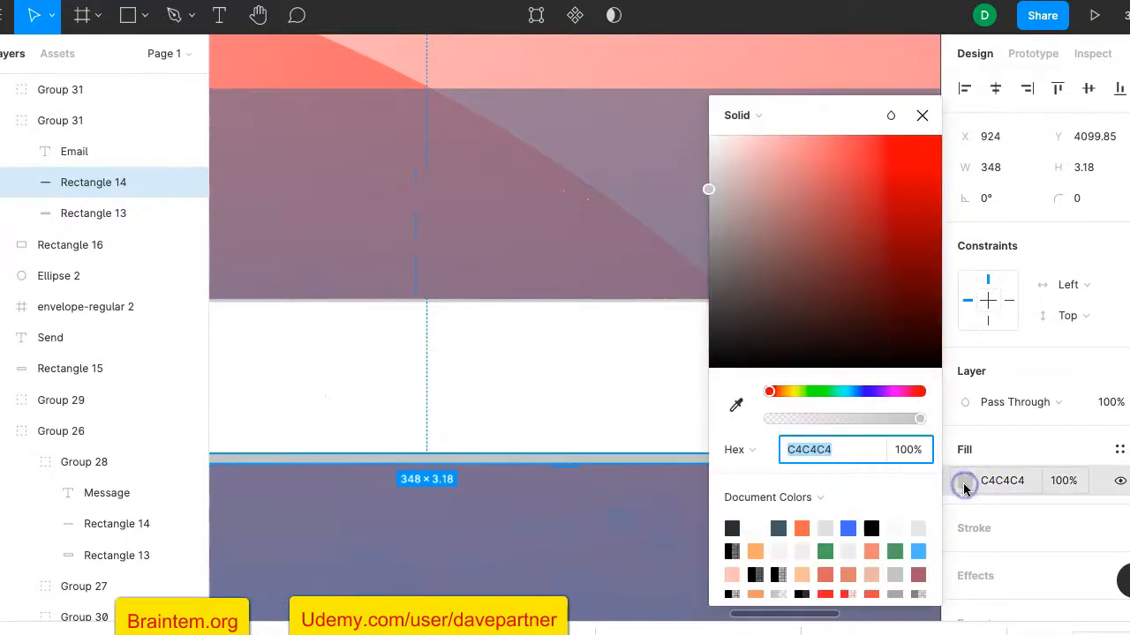
click(778, 527)
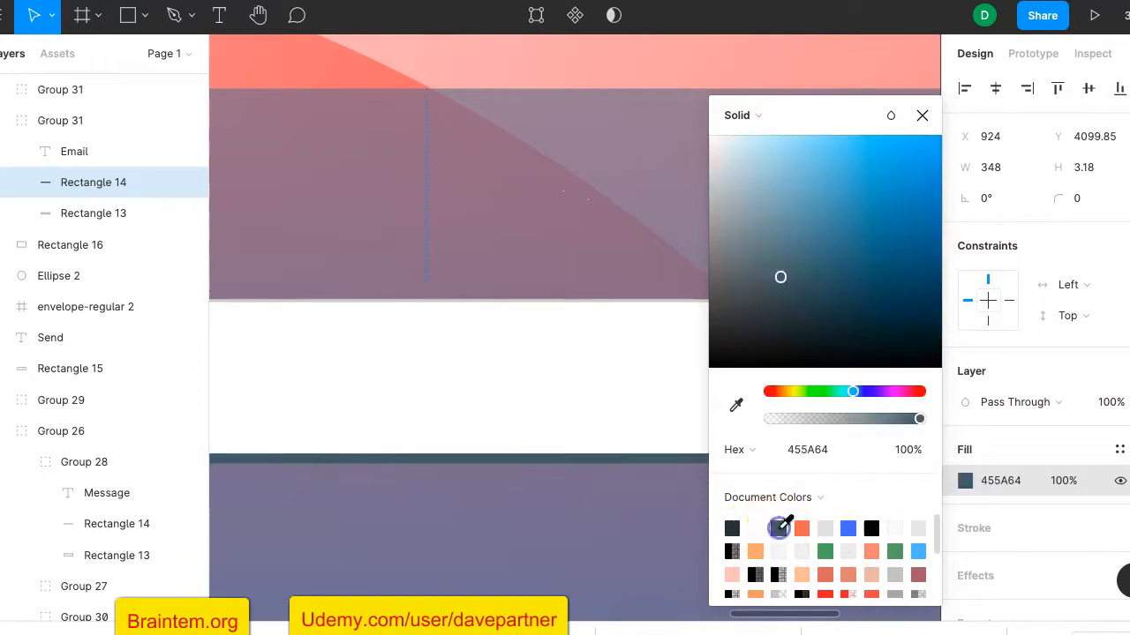
click(781, 277)
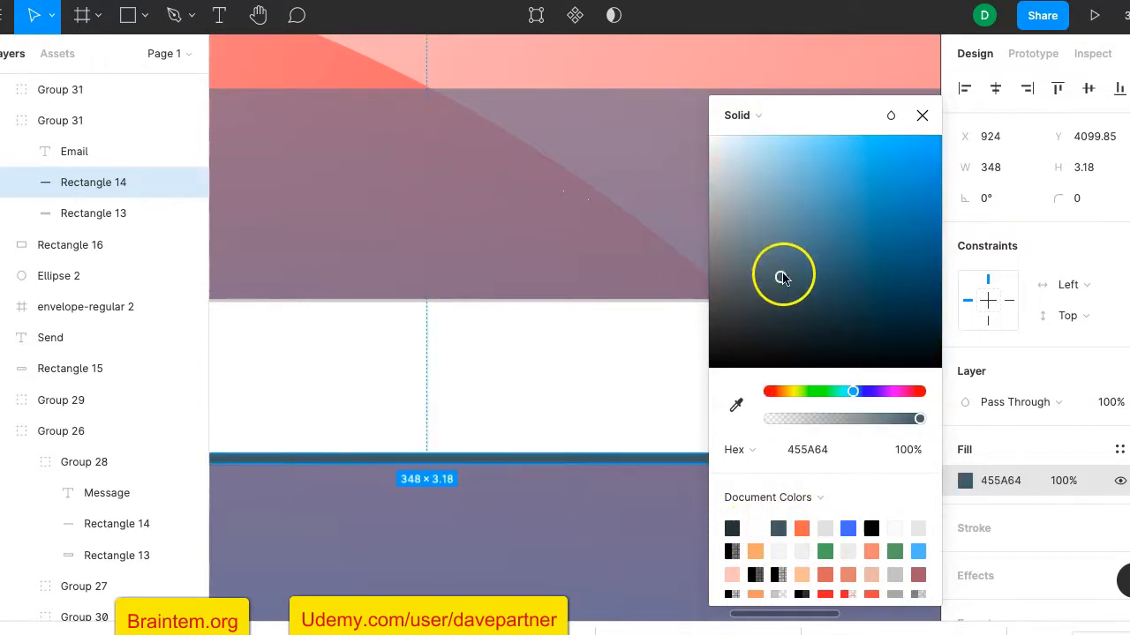
mouse_move(782, 277)
mouse_down()
mouse_move(756, 236)
mouse_move(760, 276)
mouse_up()
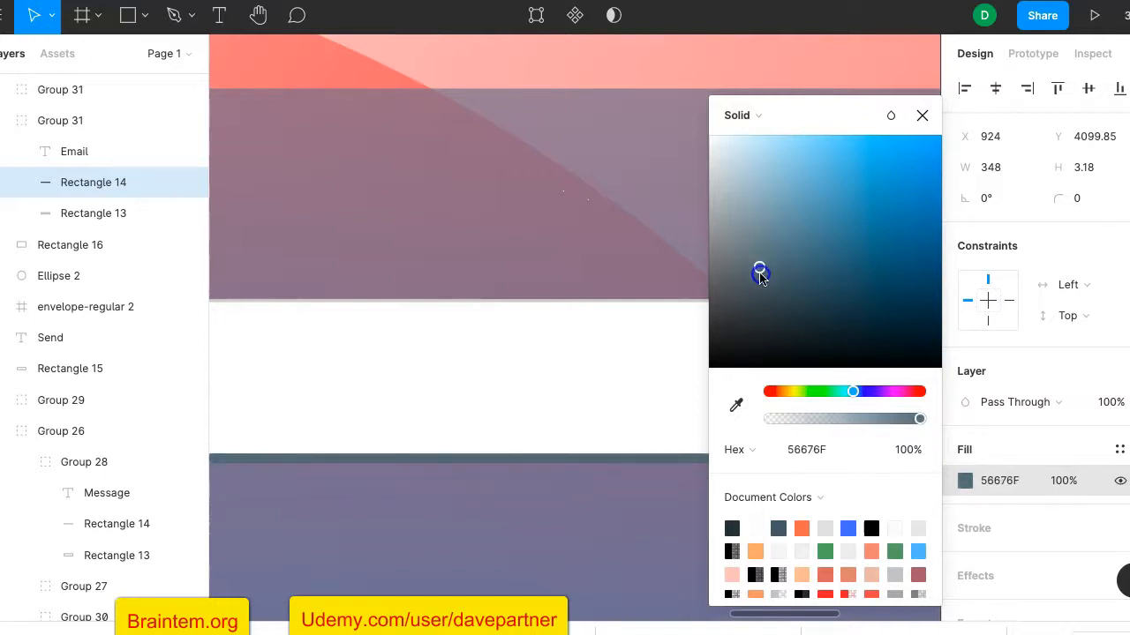
click(922, 116)
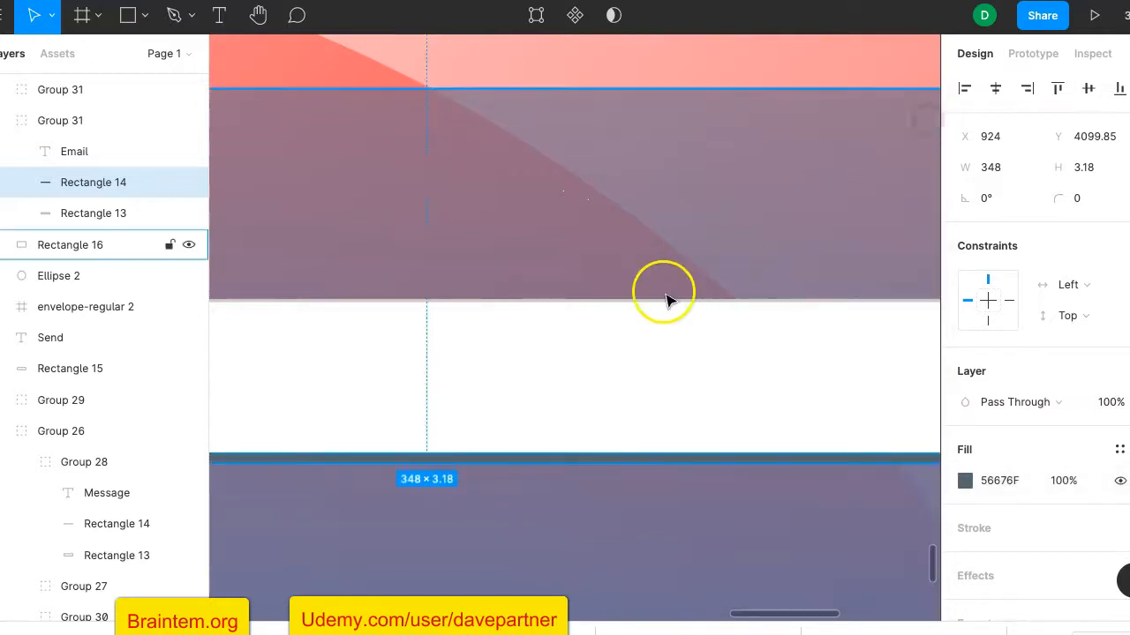
scroll(739, 416, down, 5)
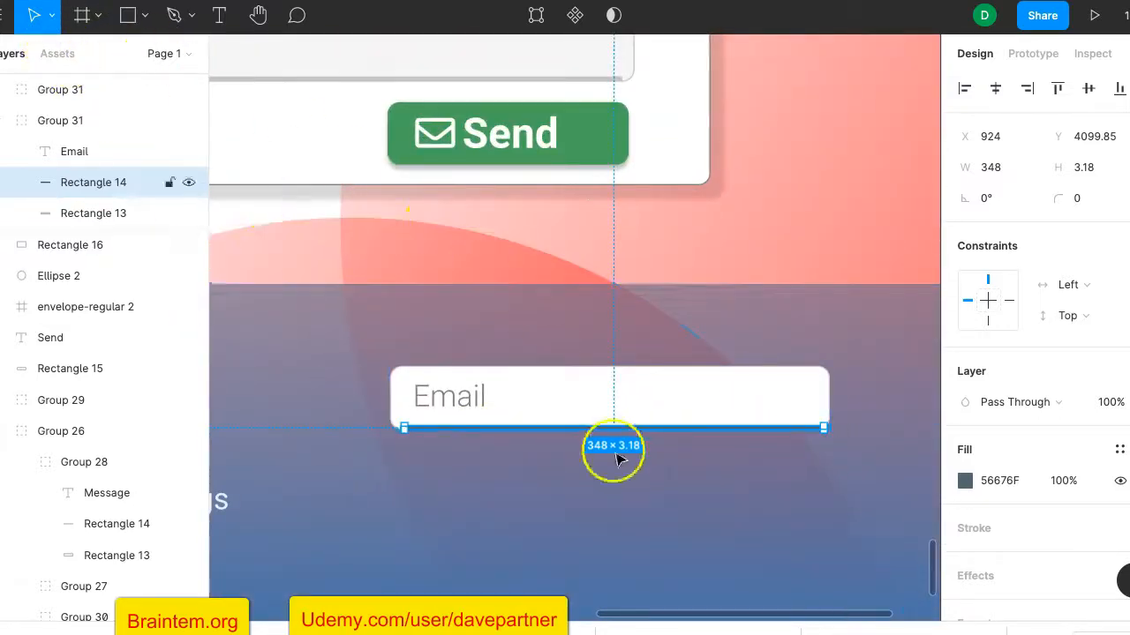
Step: Draw a button rectangle of about 161 × 37 below the footer Email field and set its corner radius to 10
click(128, 15)
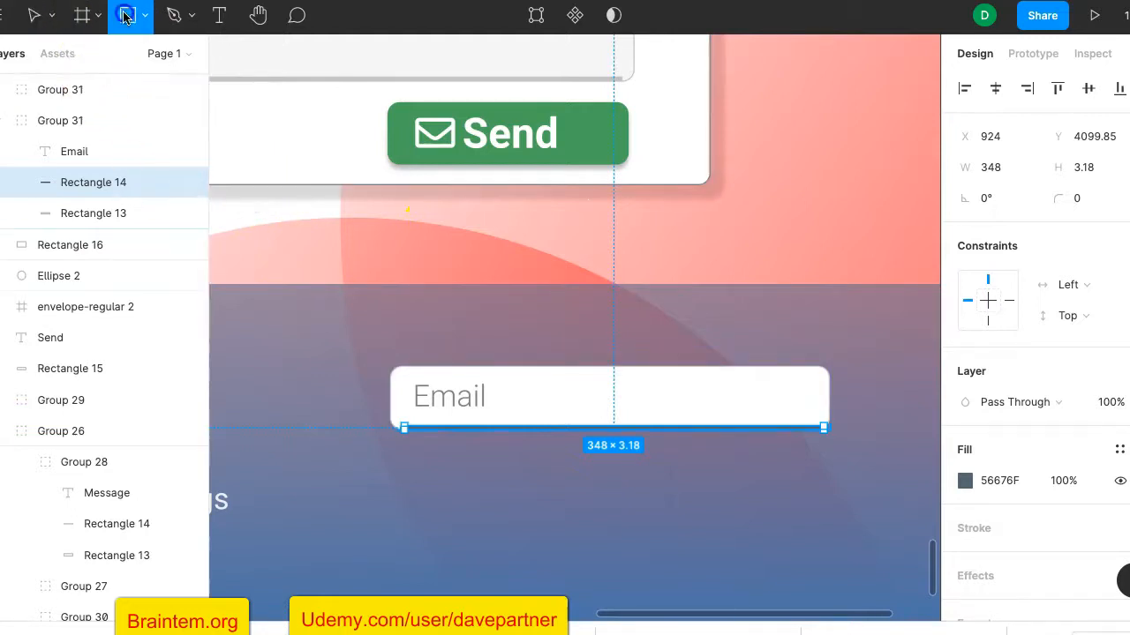
mouse_move(630, 442)
mouse_down()
mouse_move(757, 492)
mouse_move(815, 480)
mouse_move(822, 488)
mouse_up()
click(1078, 199)
text(10)
key(Return)
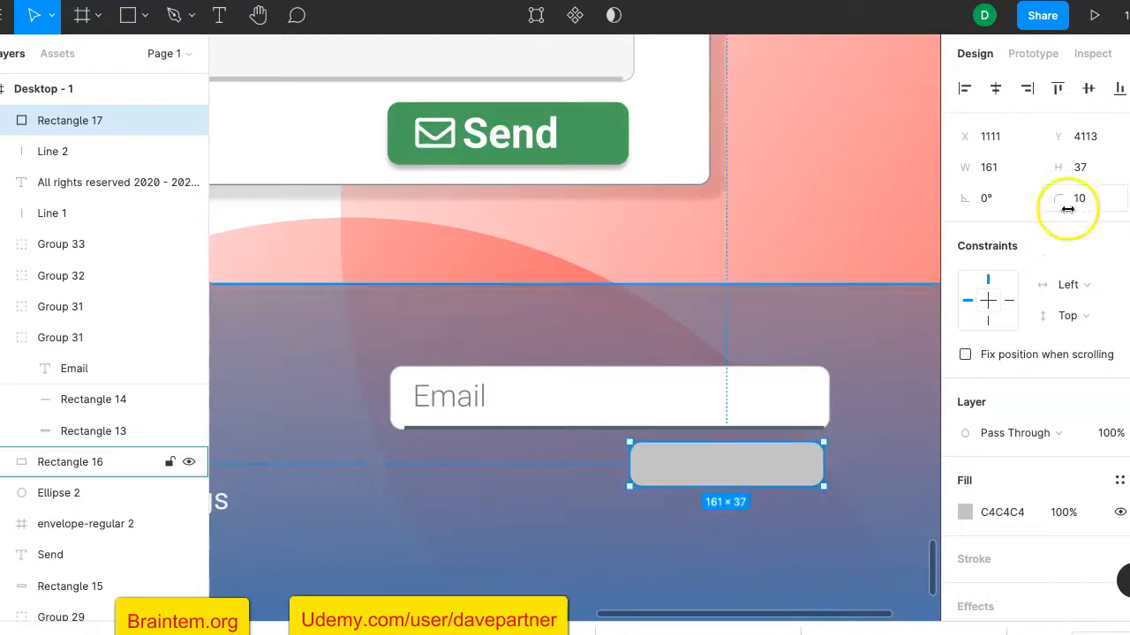
Step: Fill the new button rectangle with green 5F9D61 and add a drop shadow
scroll(1009, 512, down, 2)
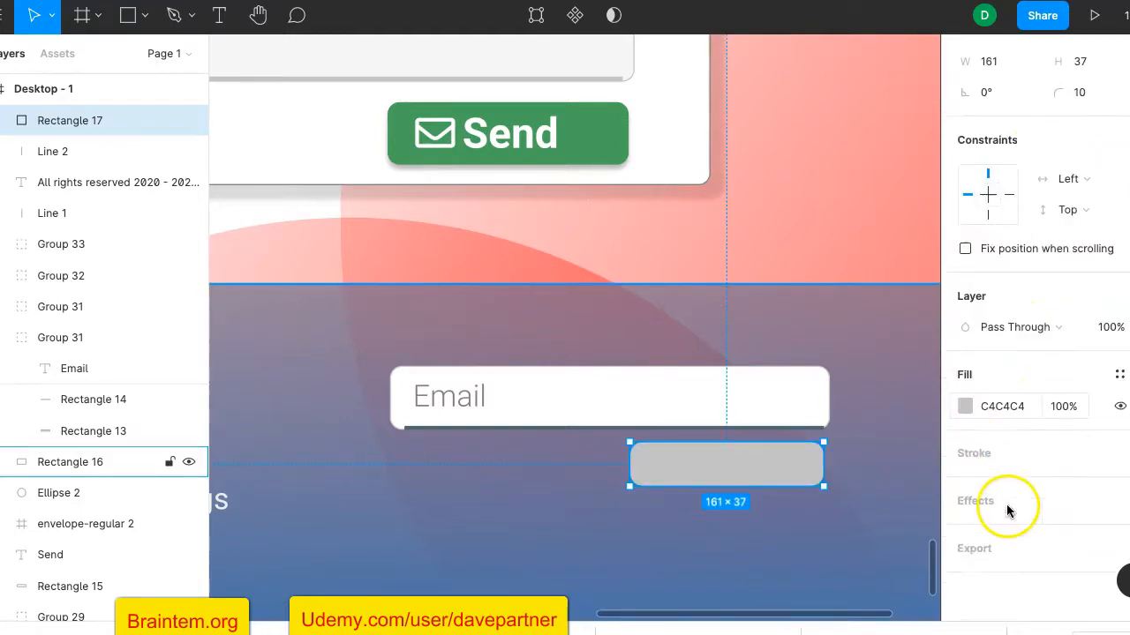
click(965, 406)
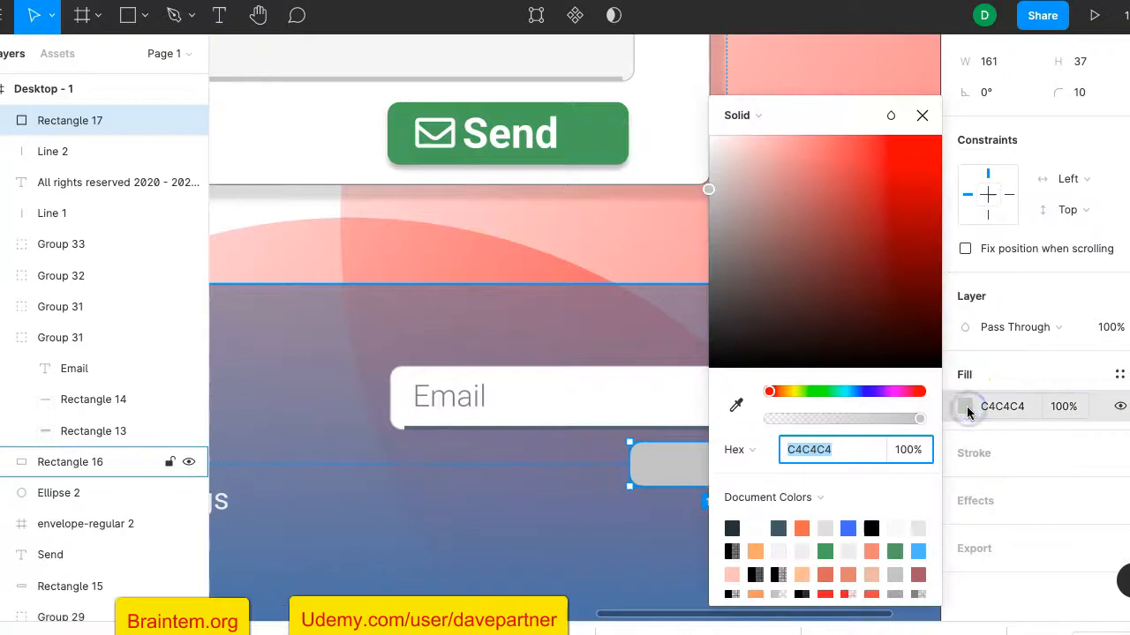
click(826, 549)
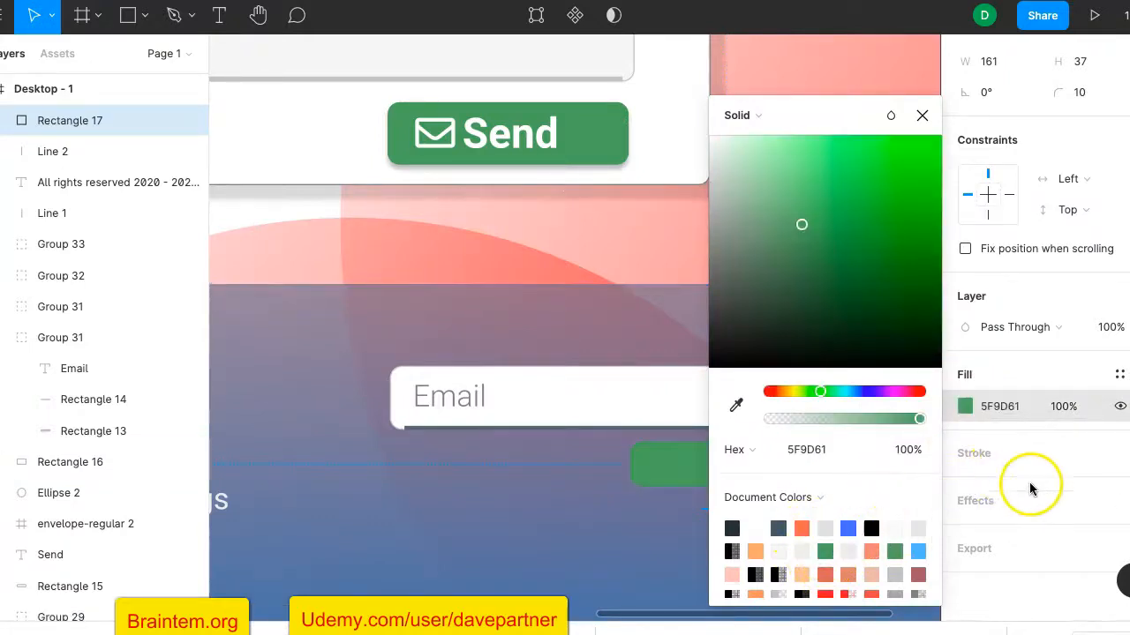
click(977, 456)
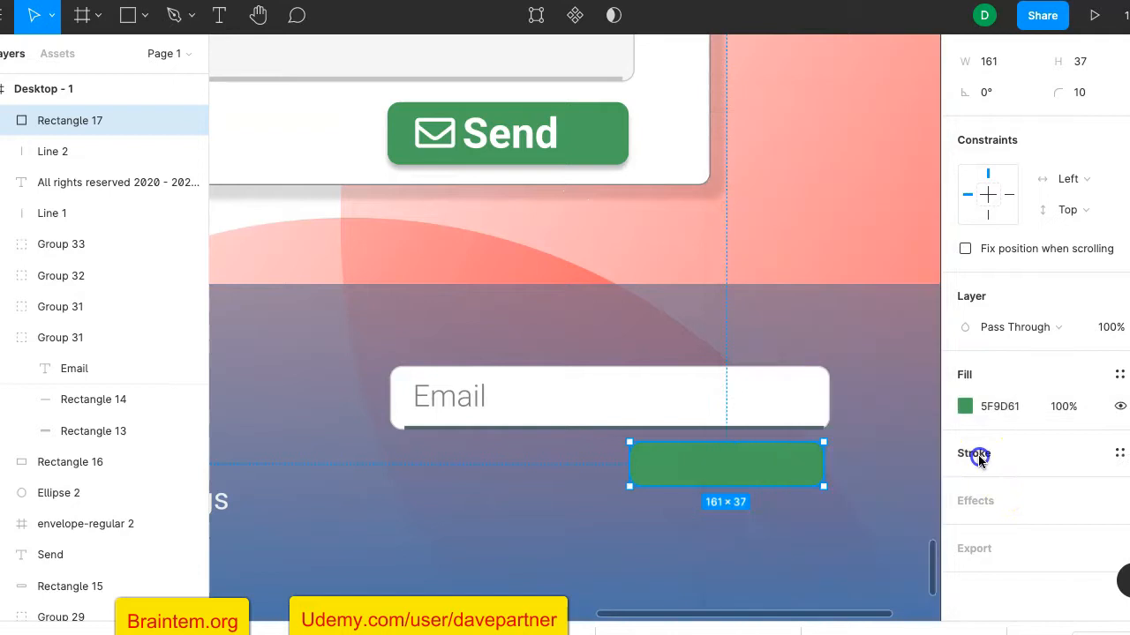
click(983, 503)
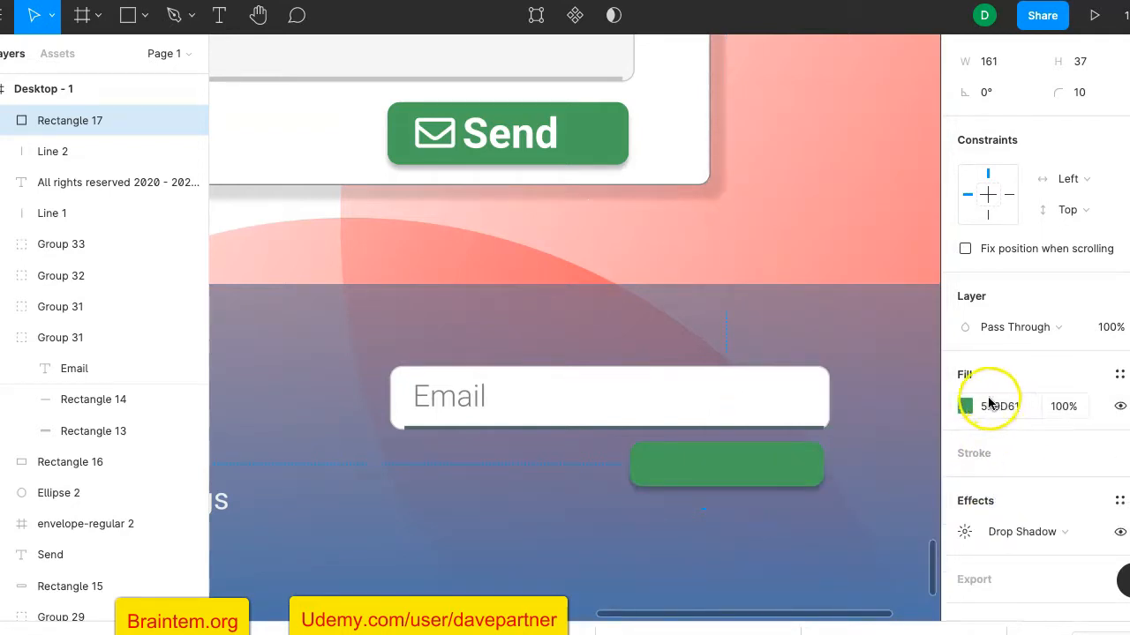
Step: Add the text "Subscribe" on the green button and set its font weight to Bold
click(219, 15)
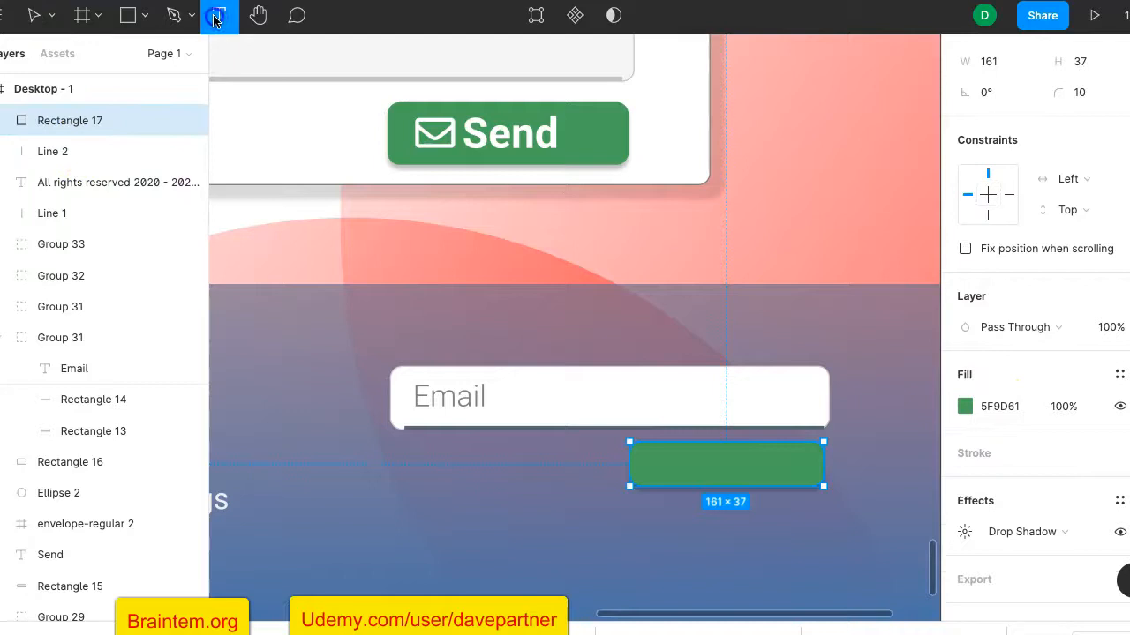
click(645, 459)
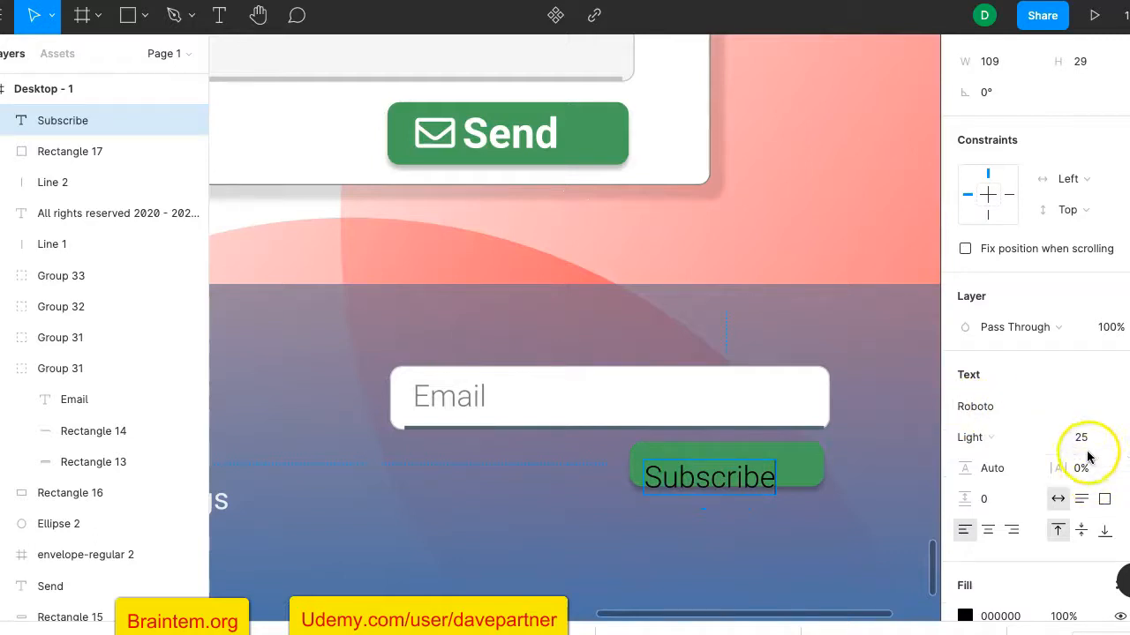
click(998, 437)
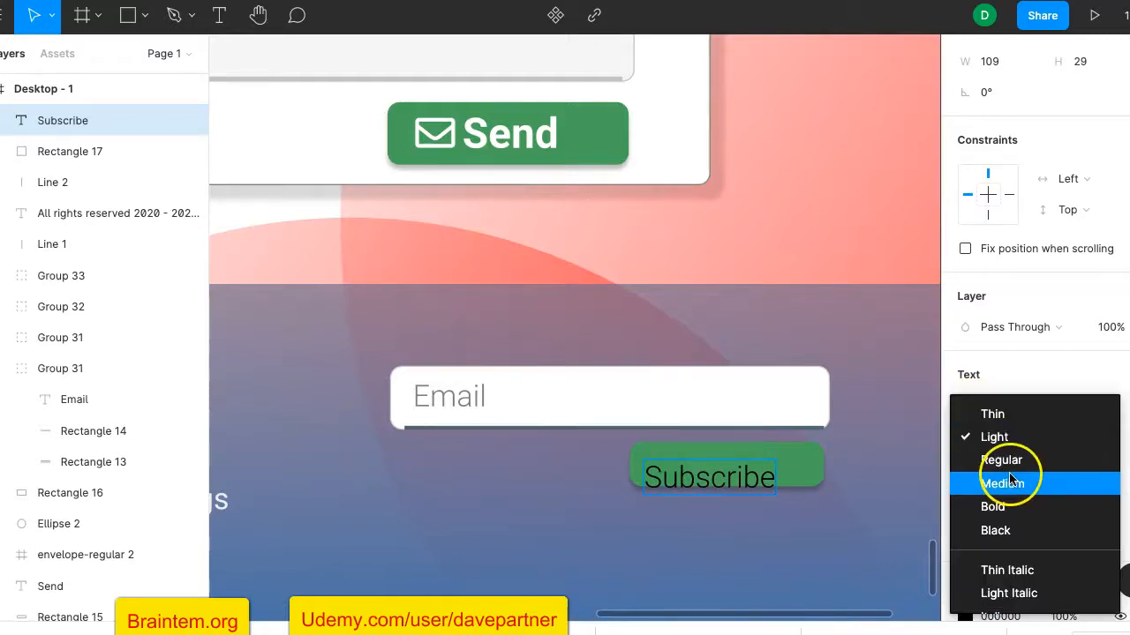
click(1008, 505)
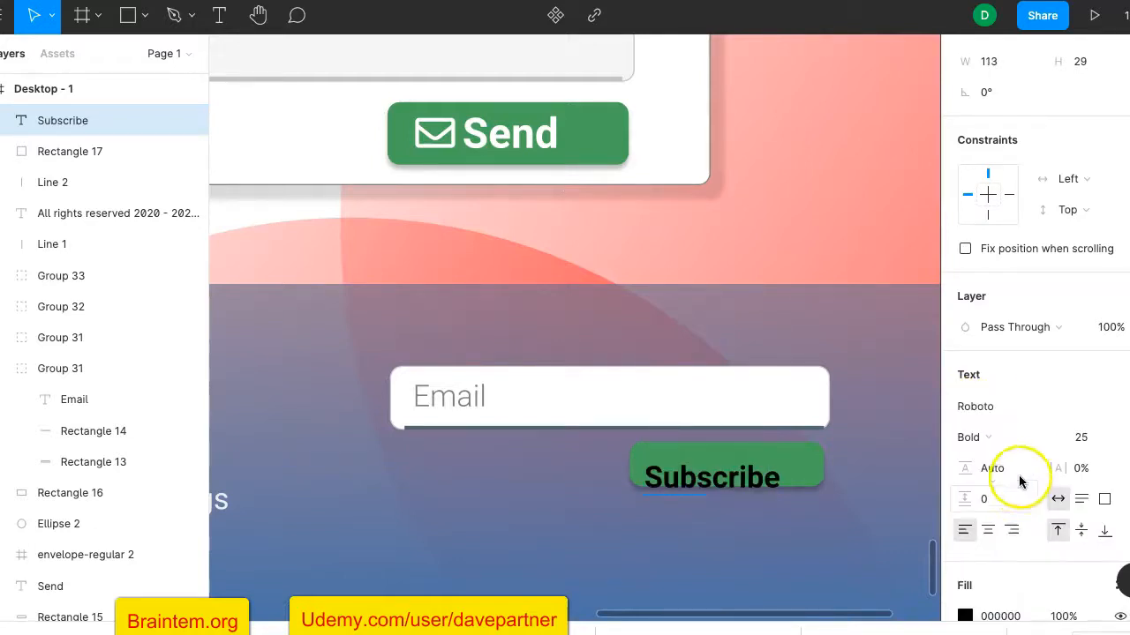
Step: Colour the button's Subscribe text white (FFFFFF) and centre it on the green button
scroll(1024, 530, down, 3)
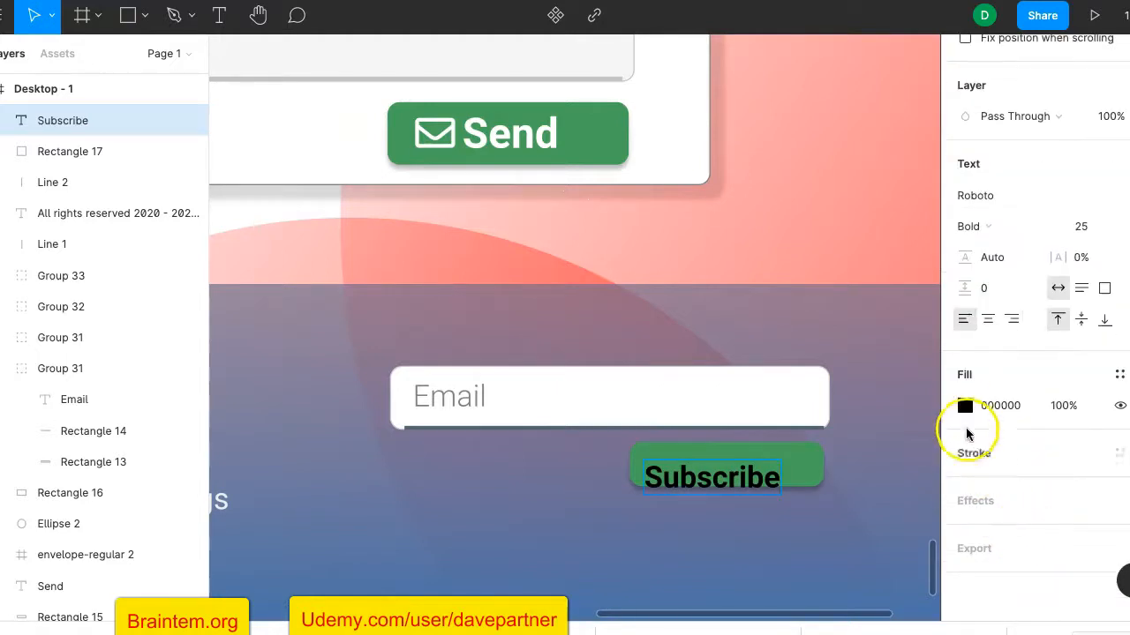
click(965, 405)
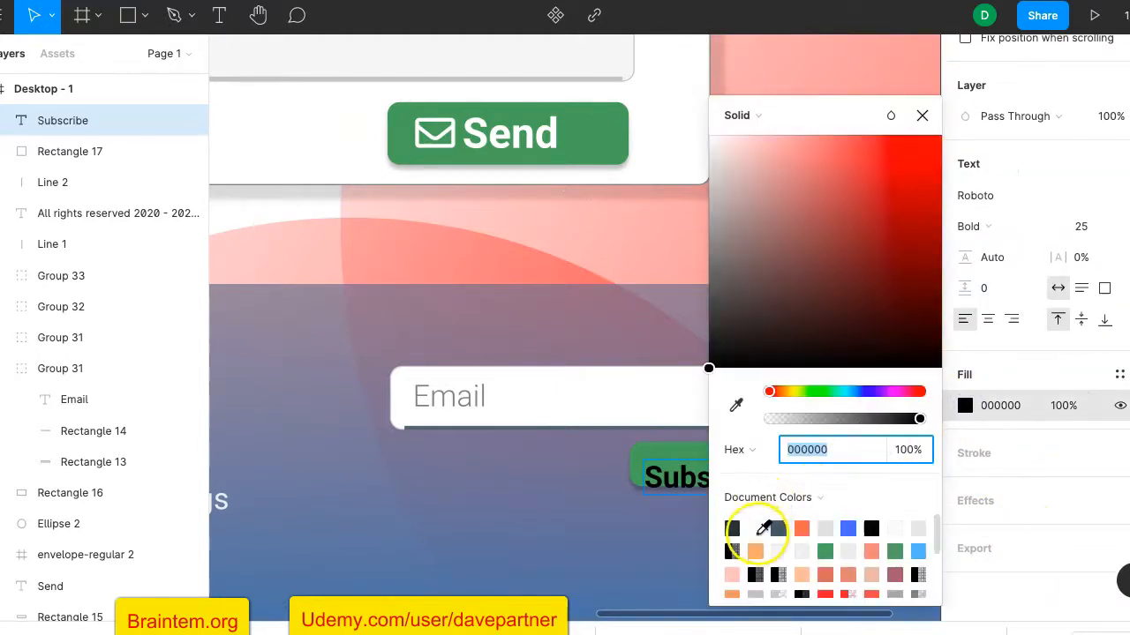
click(754, 528)
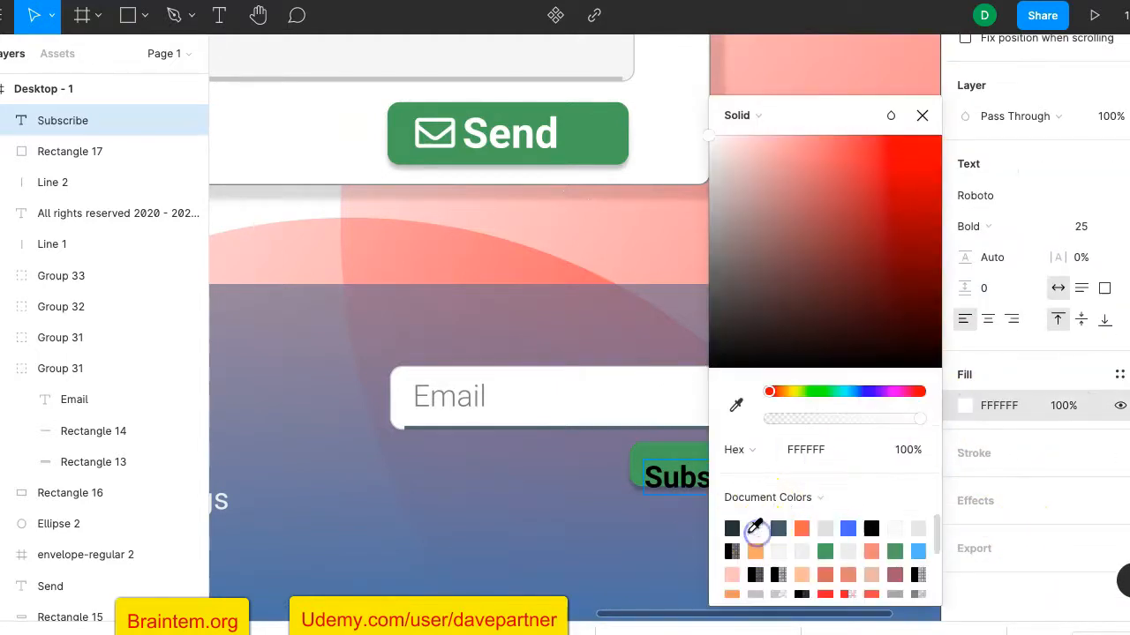
click(1003, 428)
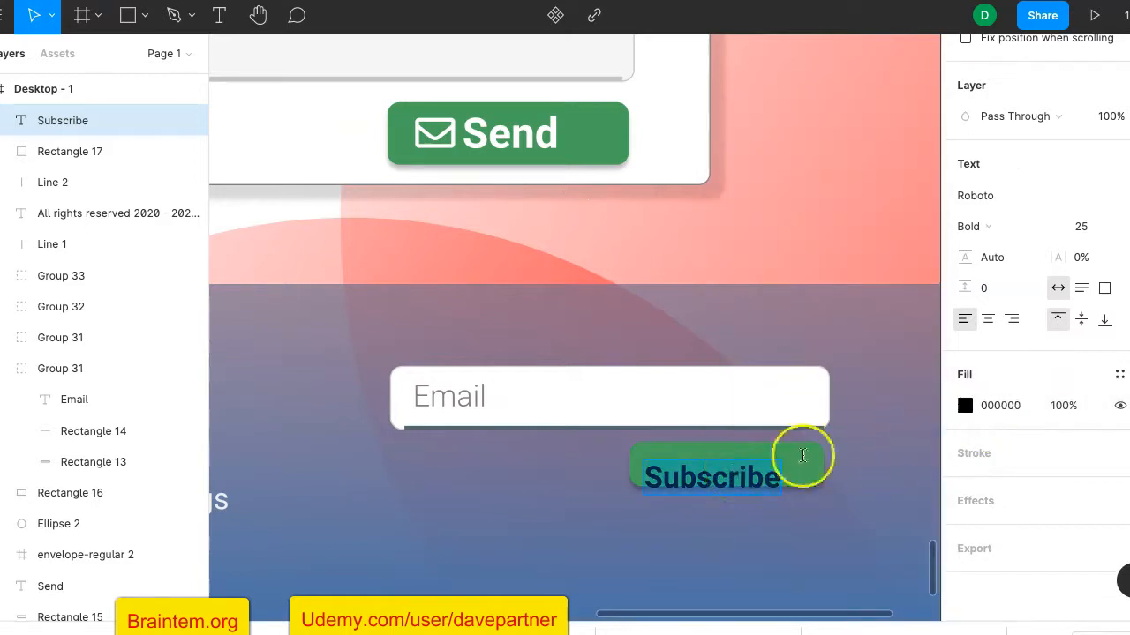
click(966, 405)
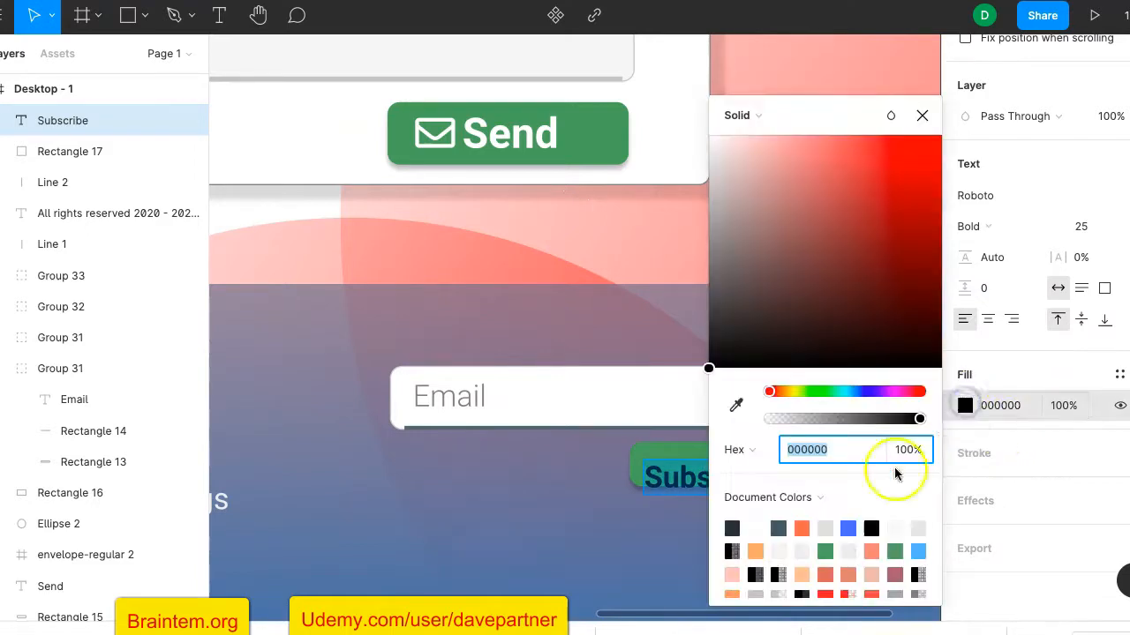
click(755, 527)
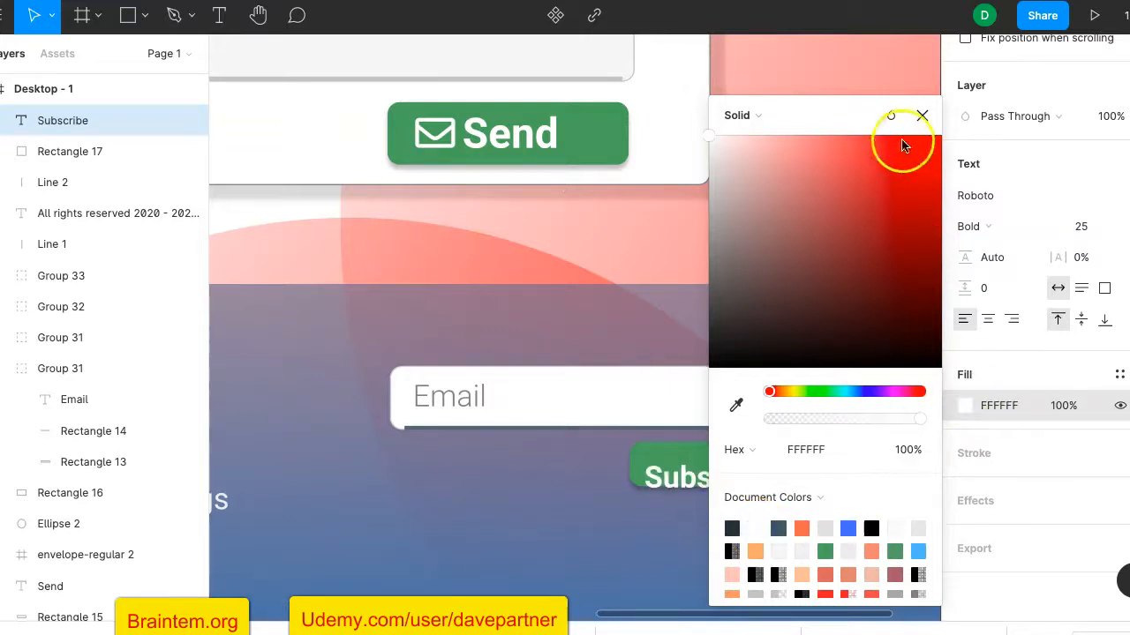
click(920, 121)
key(Escape)
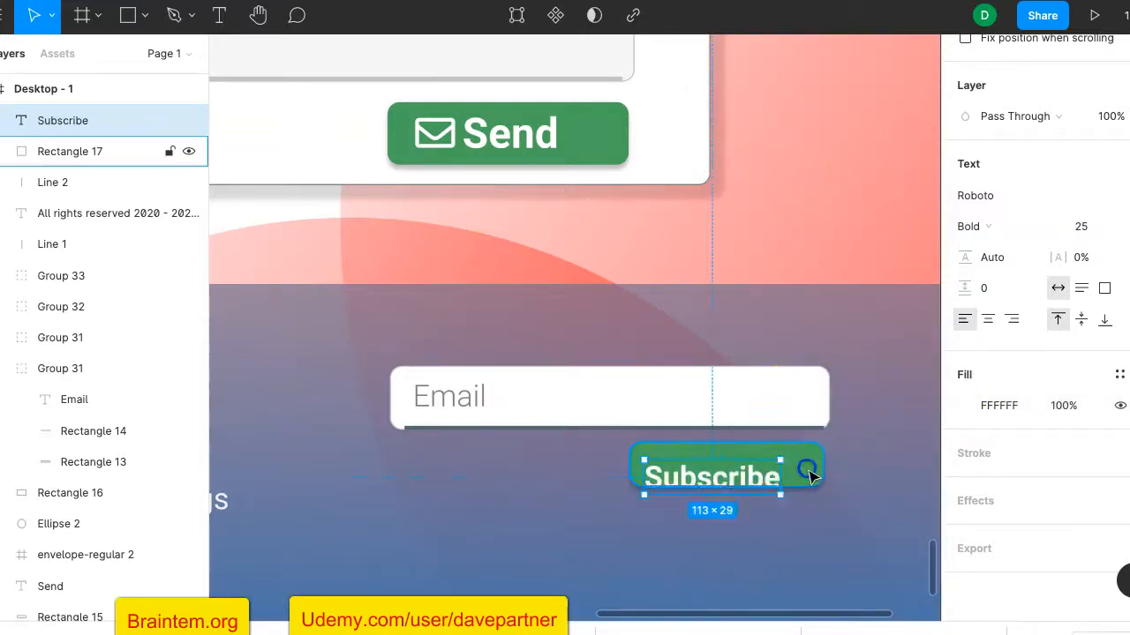
drag(751, 476, 758, 469)
click(882, 426)
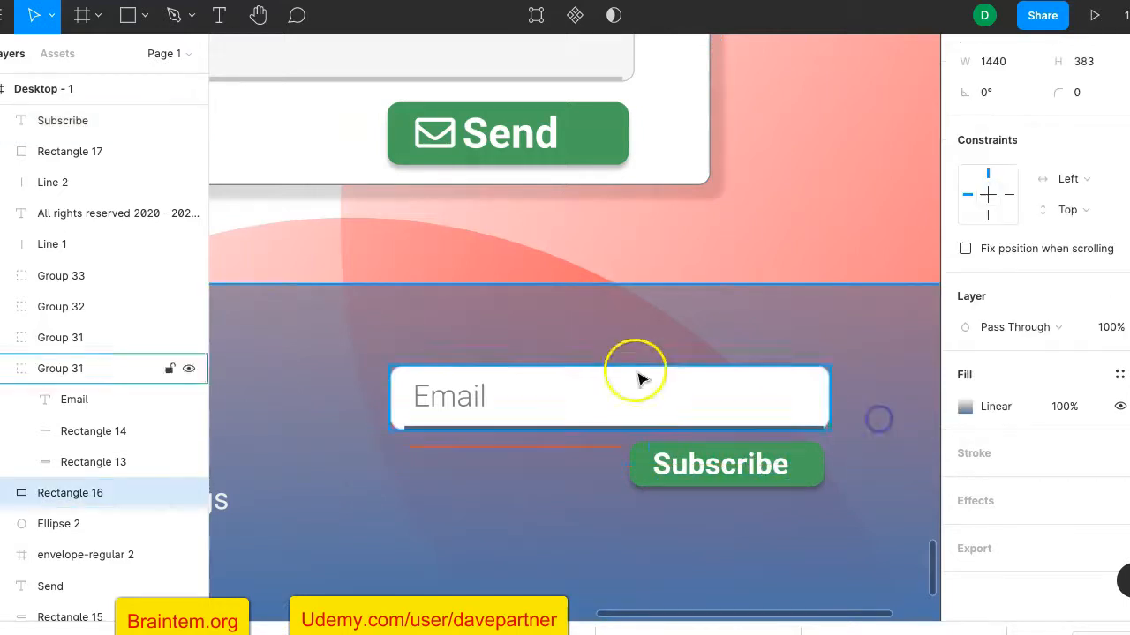
Step: Add a "Subscribe" text heading just above the footer's Email field
click(219, 15)
click(401, 332)
text(Subscribe)
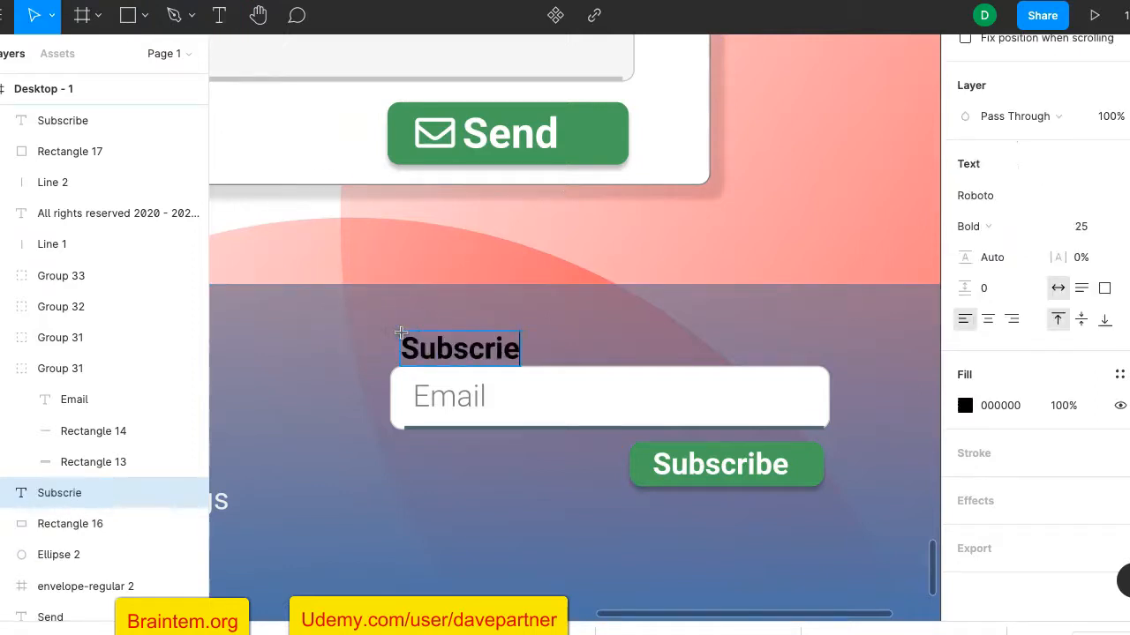